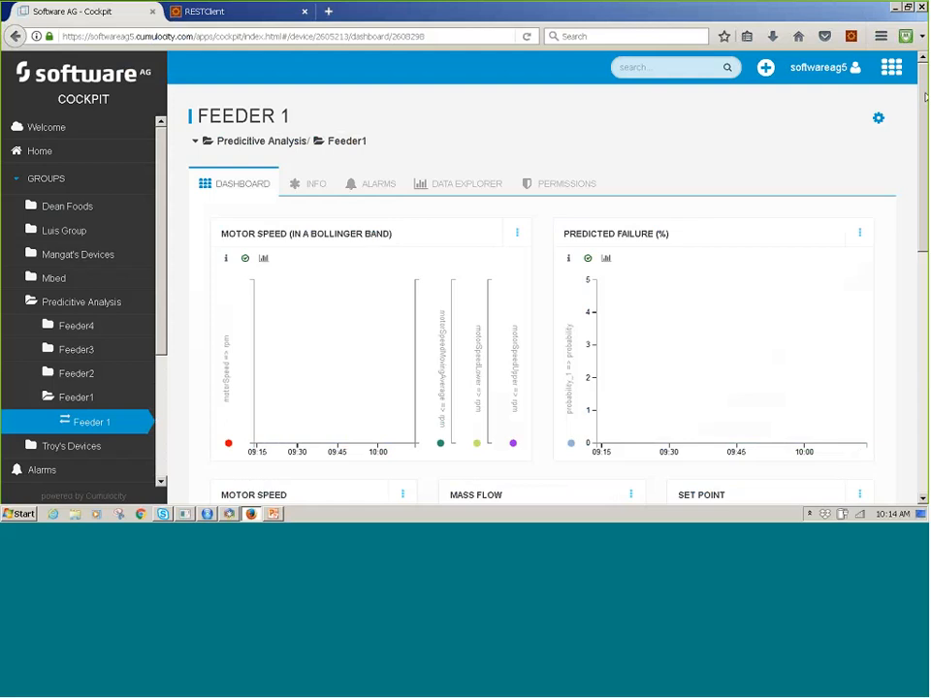
# Review the charts and gauges on the Feeder 1 dashboard, and open the Feeder2 group under Predicitive Analysis.
pyautogui.scroll(-2, 543, 291)
pyautogui.moveTo(928, 152)
pyautogui.mouseDown()
pyautogui.moveTo(927, 176)
pyautogui.moveTo(927, 146)
pyautogui.moveTo(927, 161)
pyautogui.mouseUp()
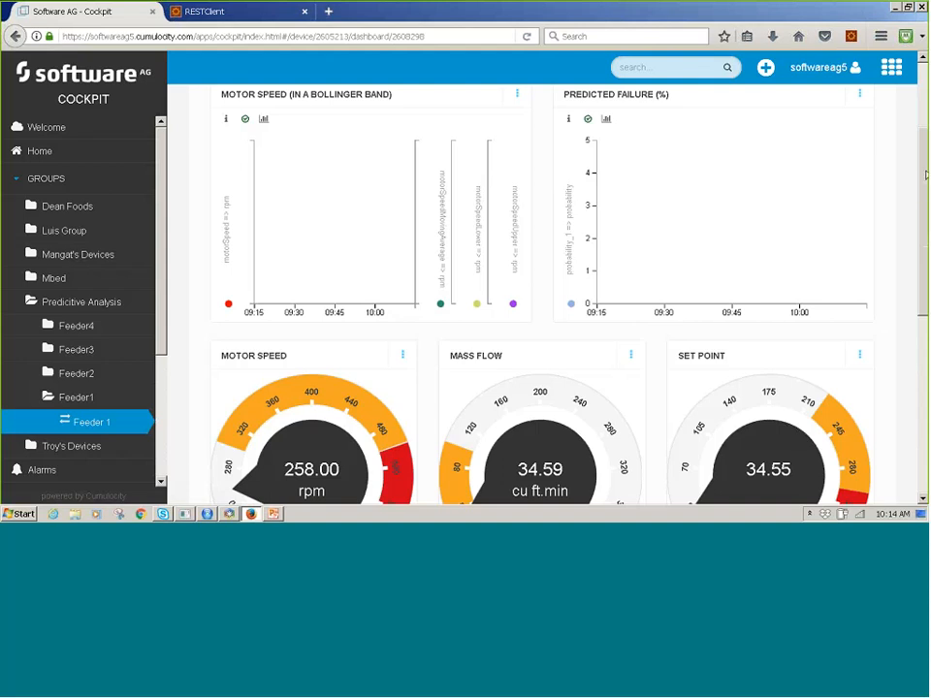
pyautogui.moveTo(925, 178); pyautogui.dragTo(906, 146)
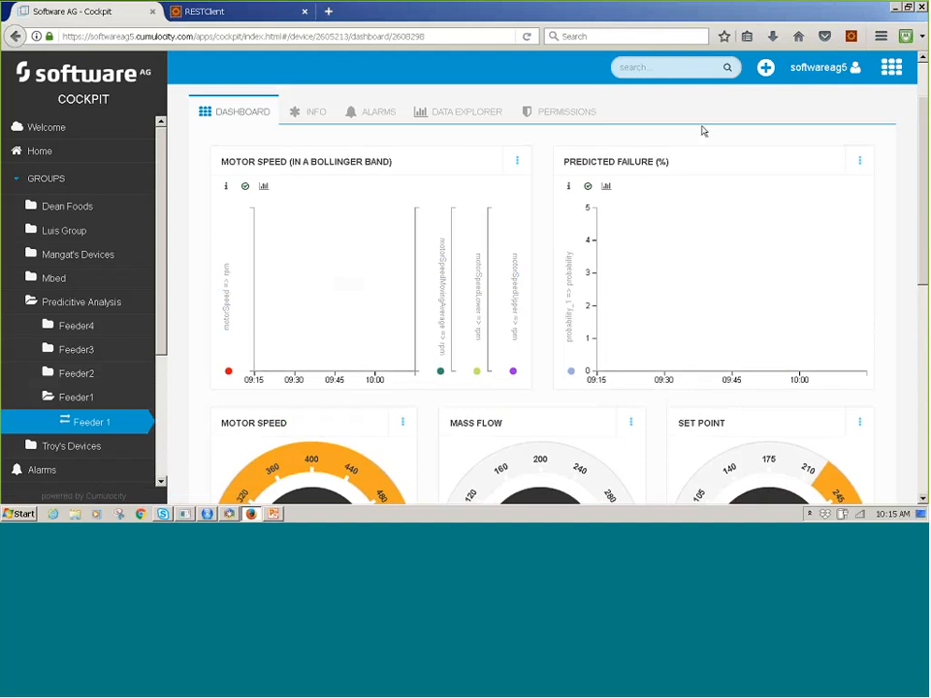
pyautogui.moveTo(924, 123); pyautogui.dragTo(925, 161)
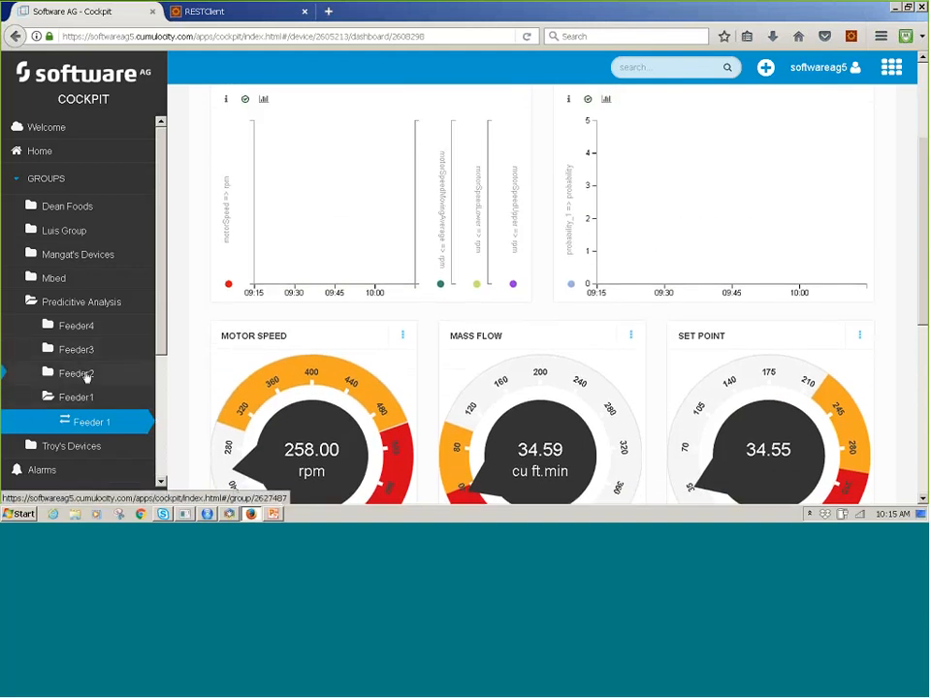
pyautogui.click(76, 374)
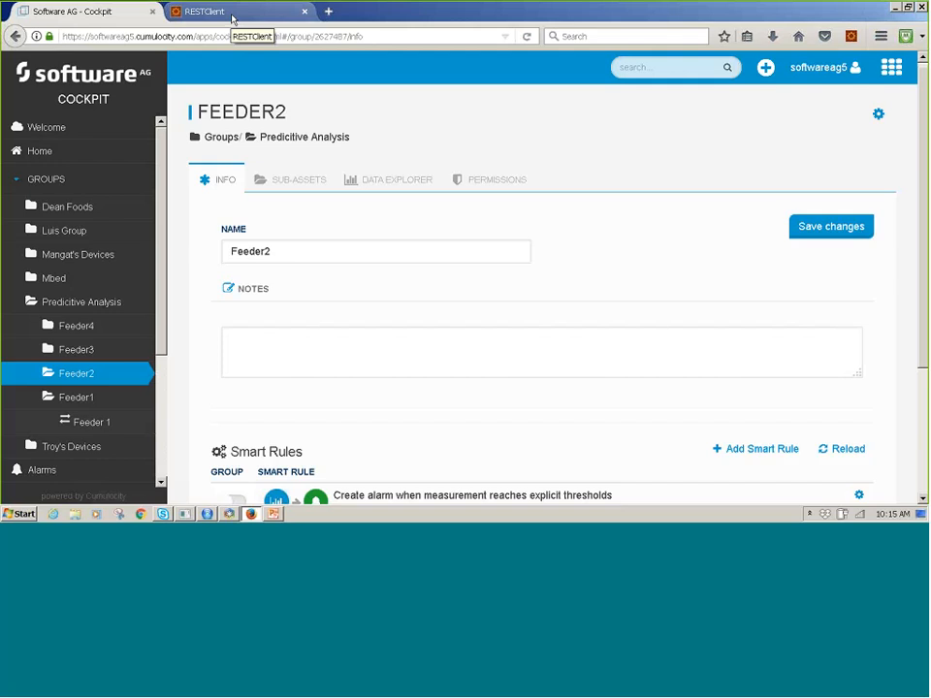
# In RESTClient, load the saved DeviceCreate favorite and send its POST request to register the Feeder 2 device.
pyautogui.click(230, 15)
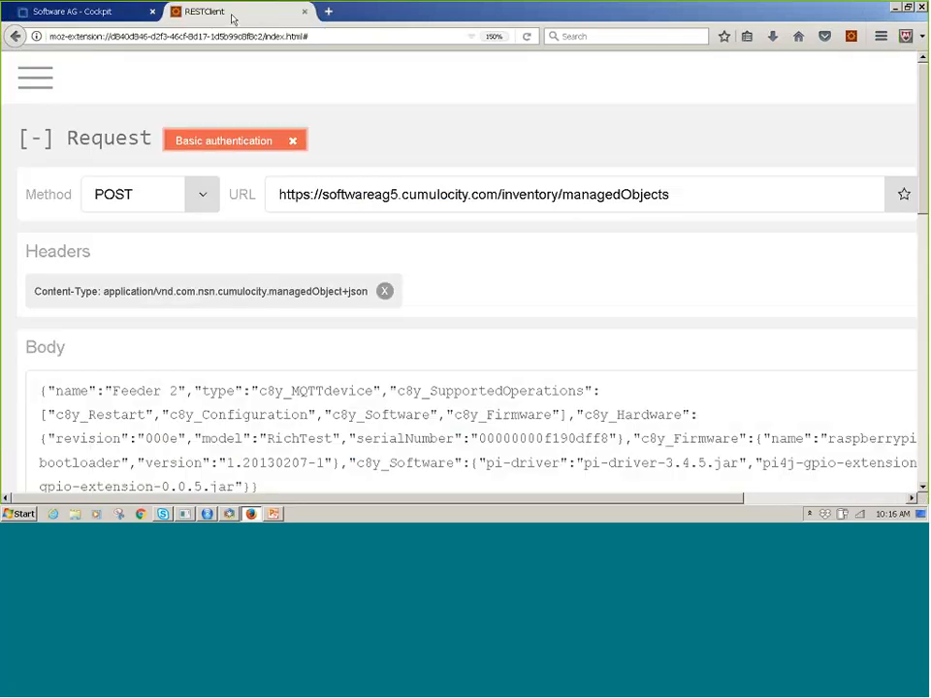
pyautogui.click(36, 72)
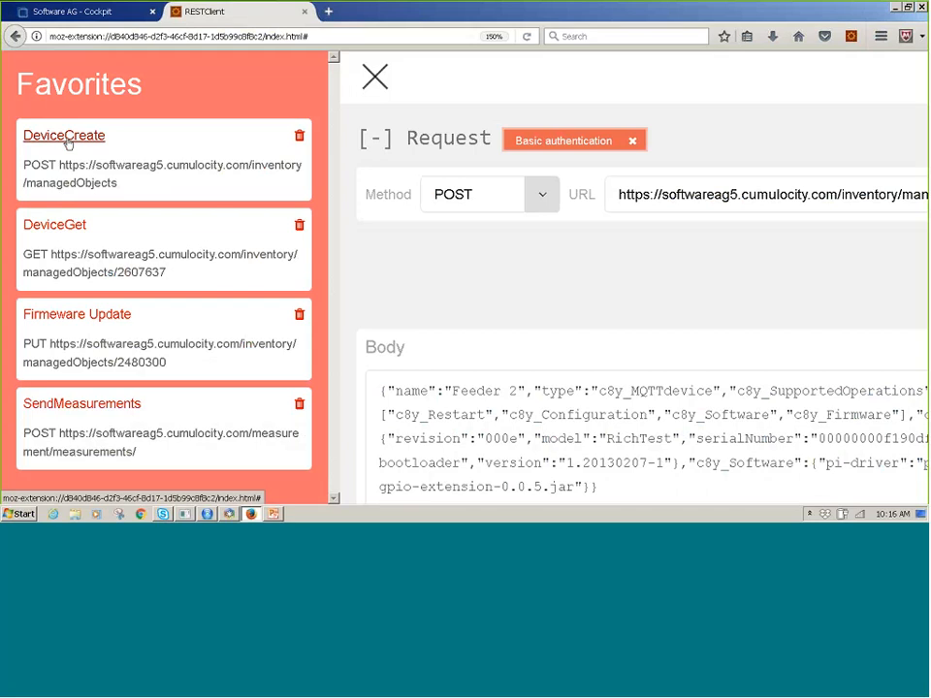
pyautogui.click(65, 139)
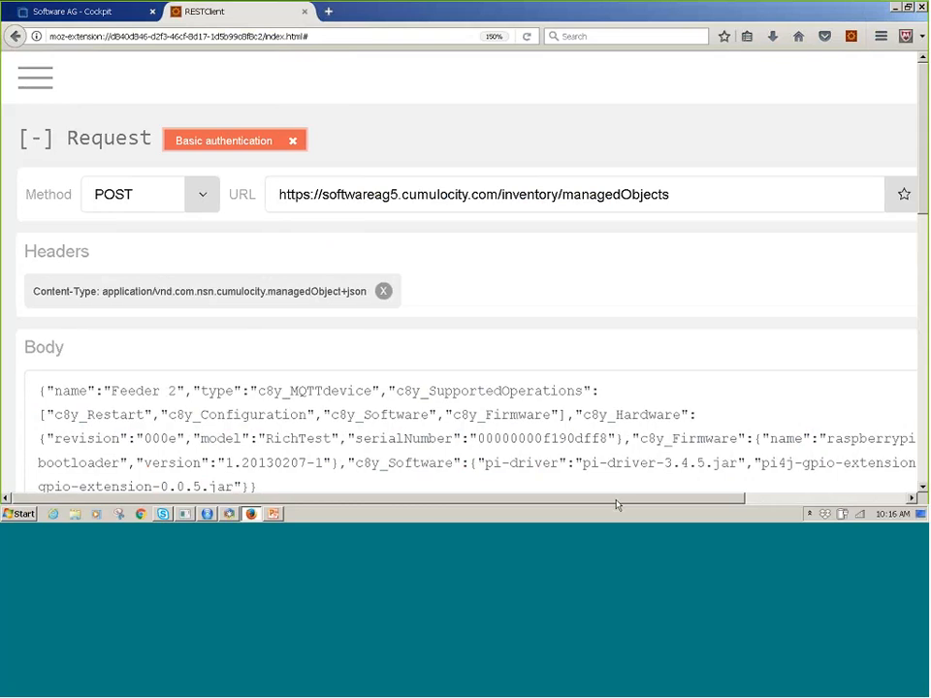
pyautogui.moveTo(617, 500); pyautogui.dragTo(749, 495)
pyautogui.click(883, 194)
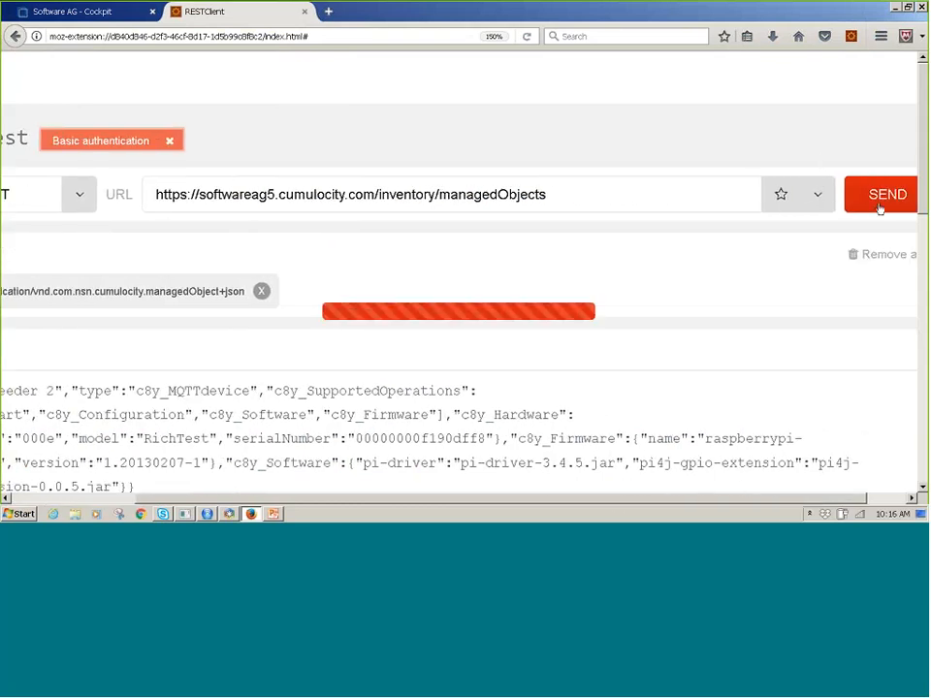
pyautogui.click(518, 490)
pyautogui.moveTo(518, 500); pyautogui.dragTo(340, 505)
# Switch from Cockpit to the Device Management application and list all devices.
pyautogui.click(70, 11)
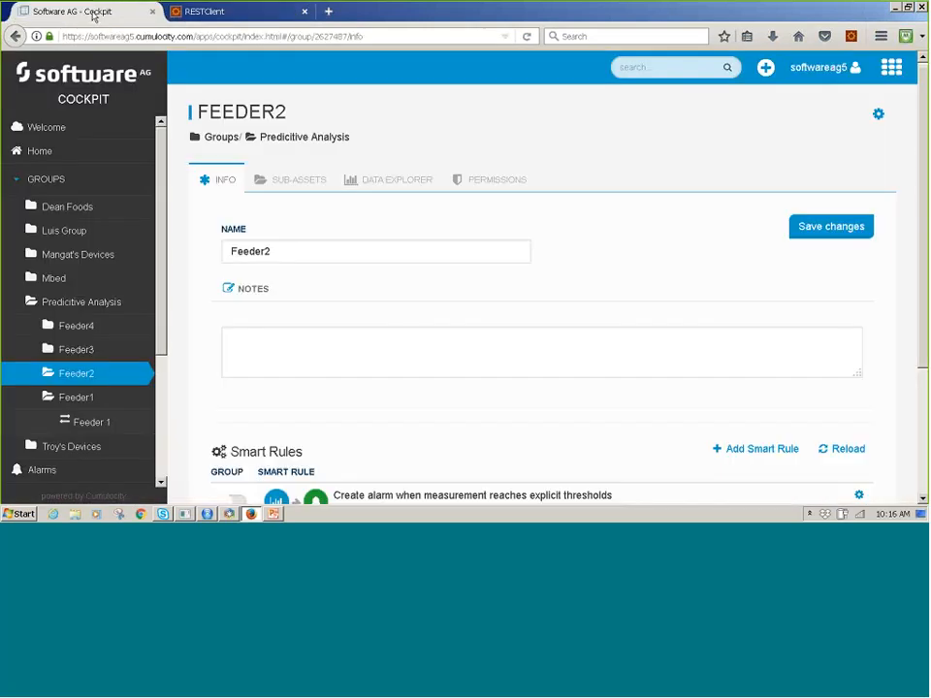
pyautogui.click(896, 72)
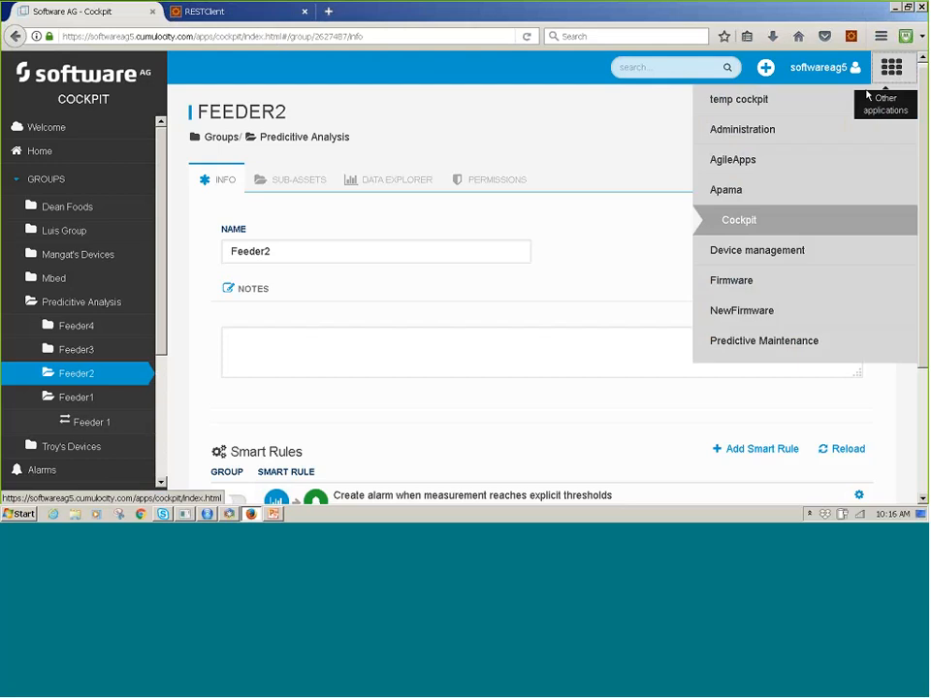
pyautogui.click(782, 254)
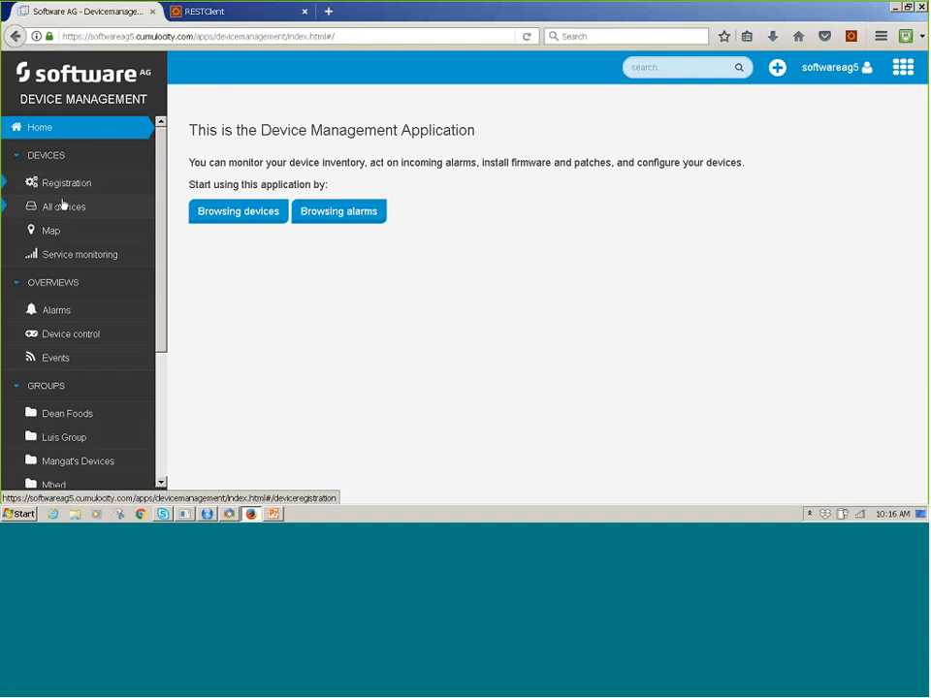
pyautogui.click(62, 205)
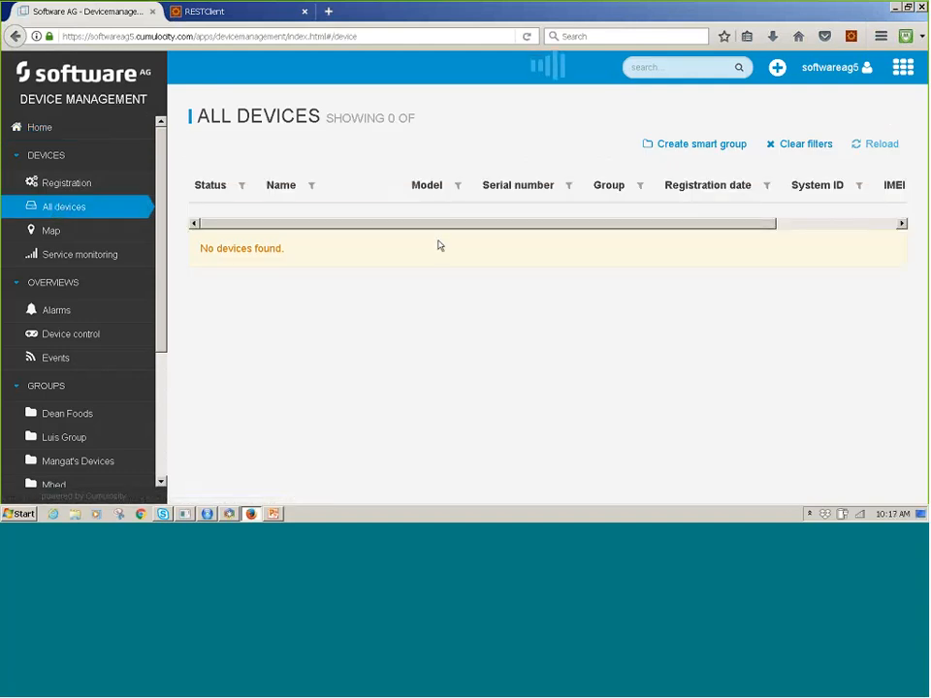
# Search the devices for "Feeder" and open the Feeder 2 device with model RichTest.
pyautogui.click(643, 67)
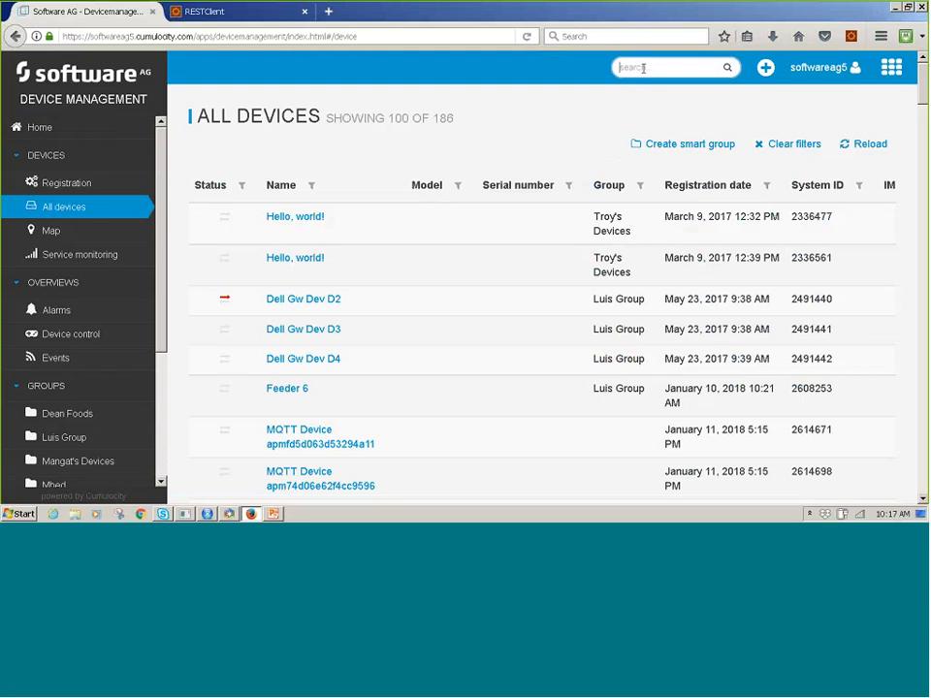
pyautogui.write('Feed')
pyautogui.press('BackSpace')
pyautogui.write('eder')
pyautogui.click(727, 67)
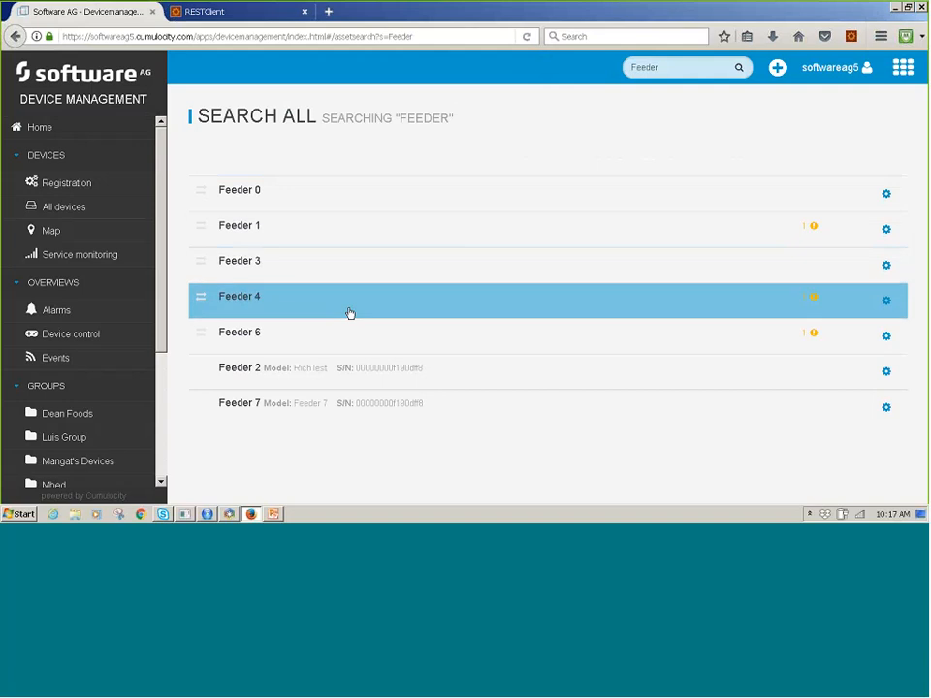
pyautogui.click(305, 381)
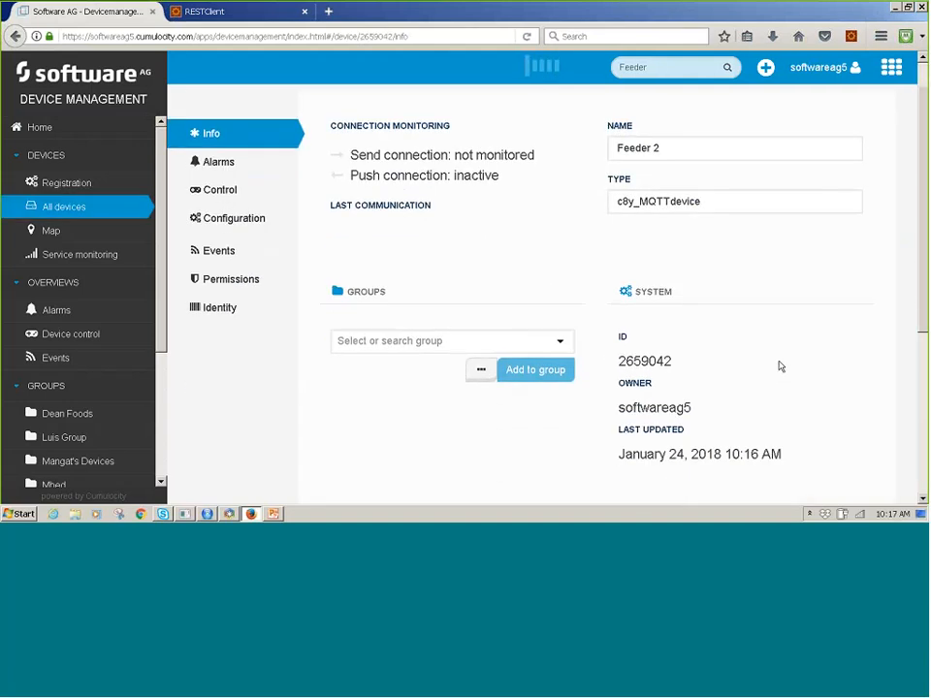
# Set the Feeder 2 device's required connection interval to 1 minute.
pyautogui.scroll(-3, 766, 359)
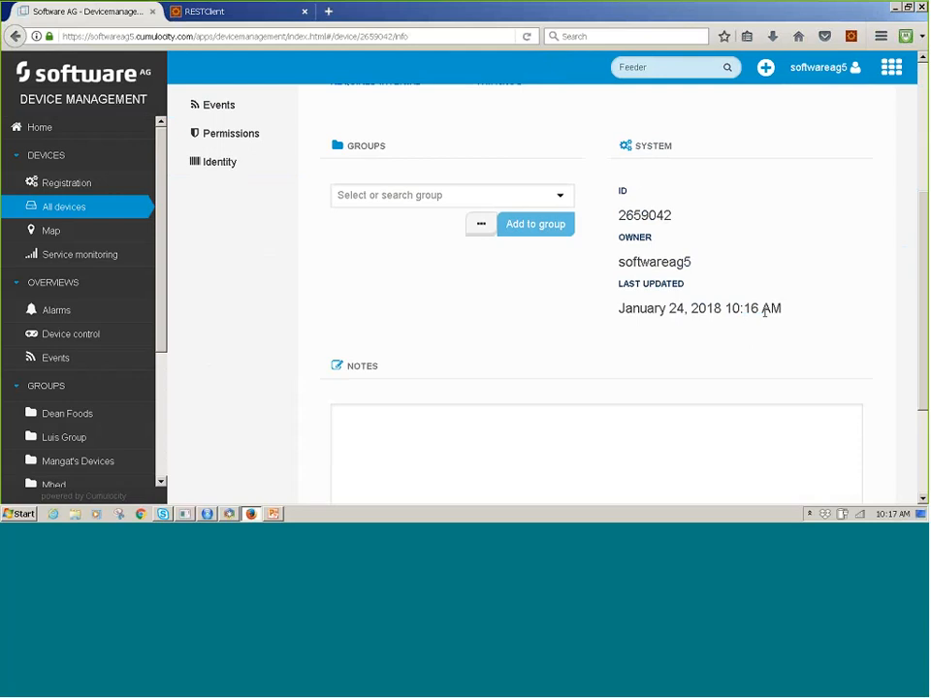
pyautogui.scroll(3, 766, 310)
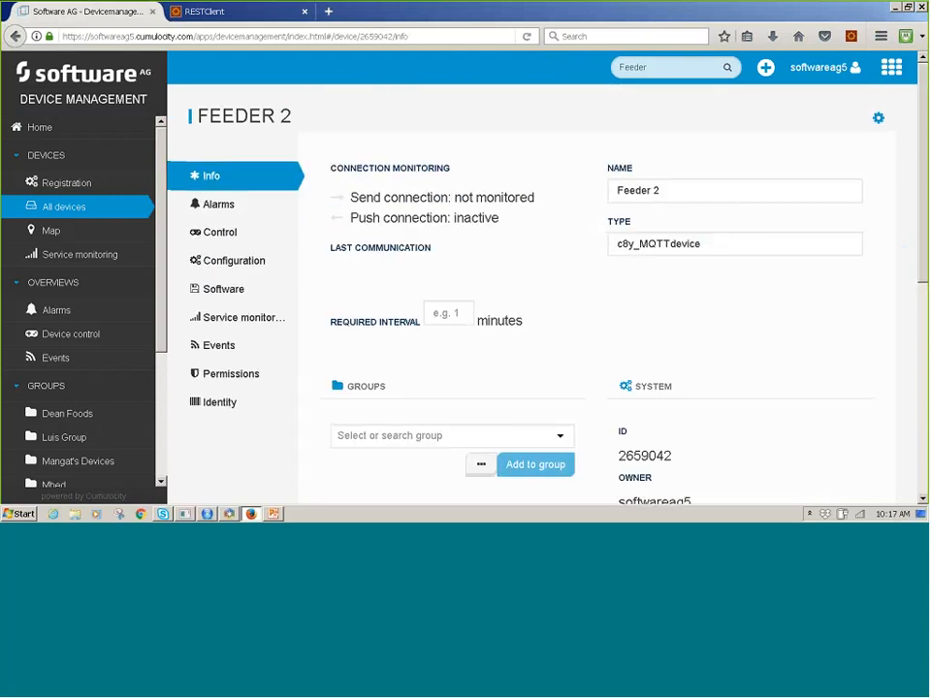
pyautogui.click(453, 315)
pyautogui.write('1')
pyautogui.click(546, 357)
# Assign the Feeder 2 device to the Feeder2 group.
pyautogui.click(536, 443)
pyautogui.scroll(-3, 537, 407)
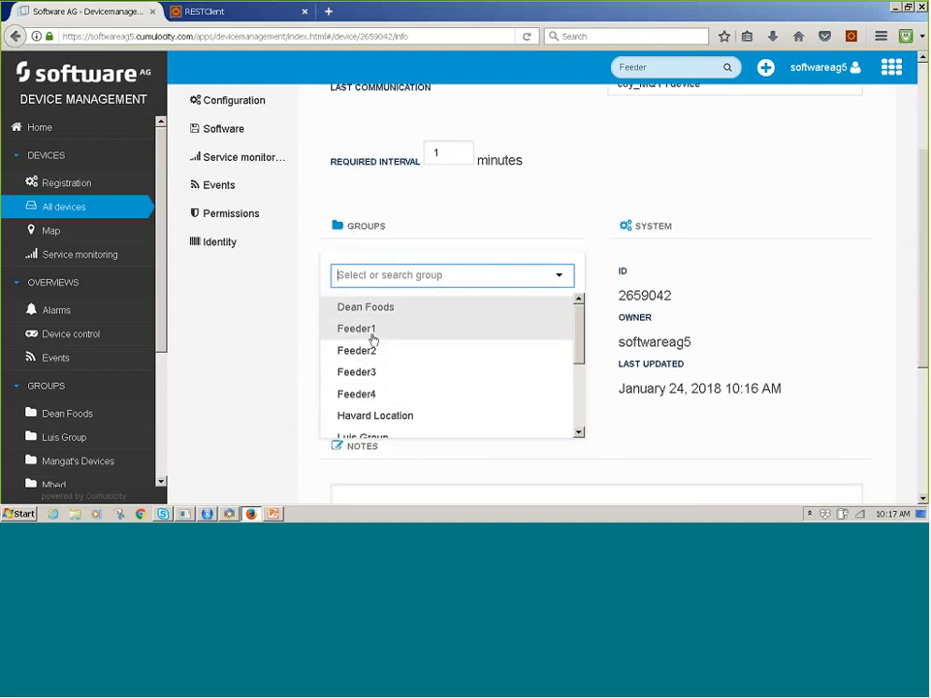
pyautogui.click(380, 351)
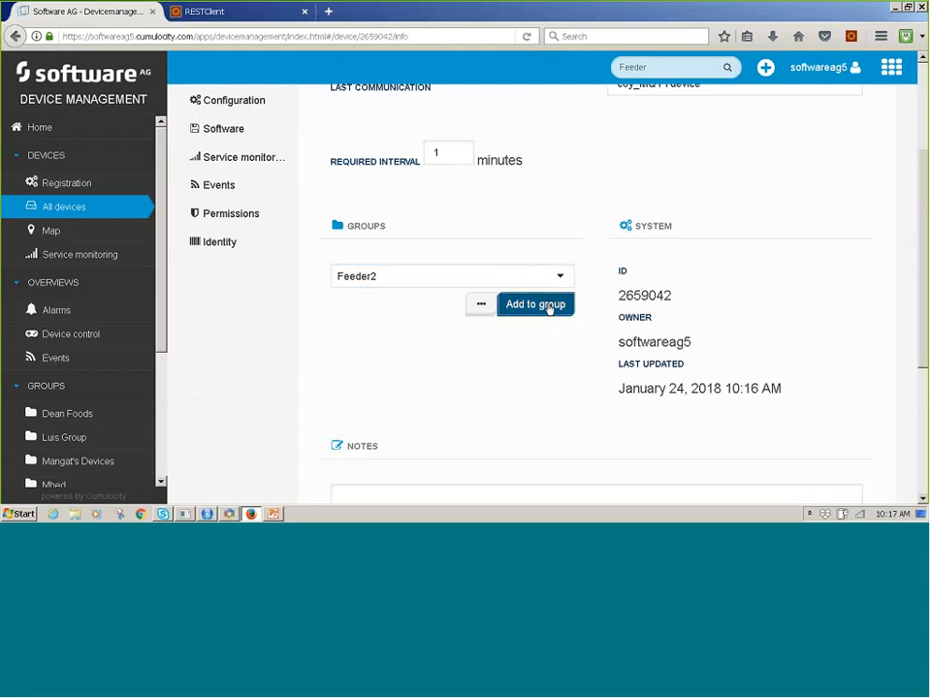
pyautogui.click(551, 306)
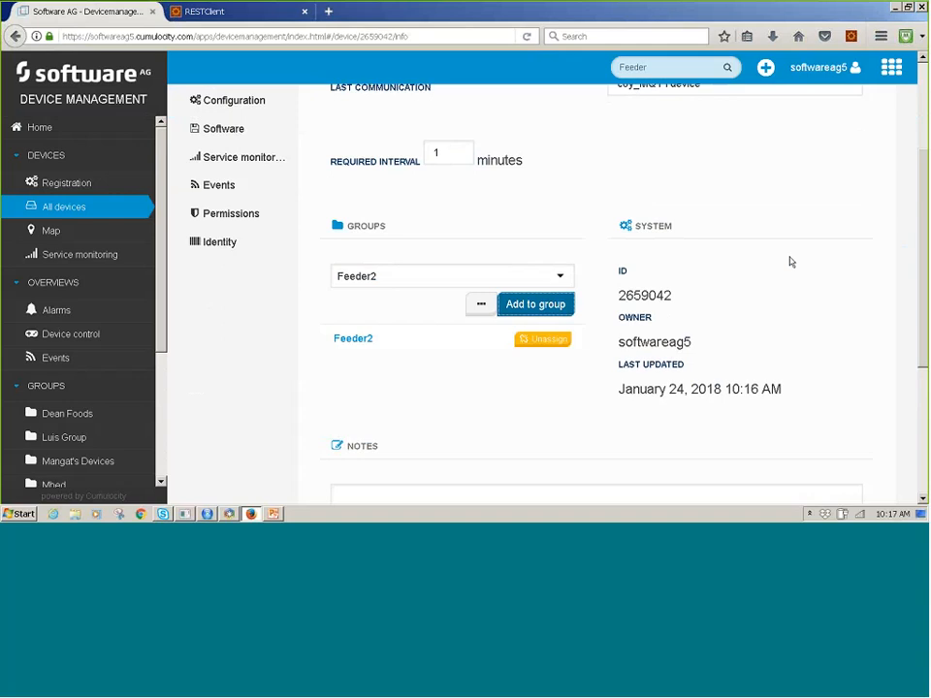
# Save the changes to the Feeder 2 device and check its connection monitoring status.
pyautogui.scroll(4, 791, 262)
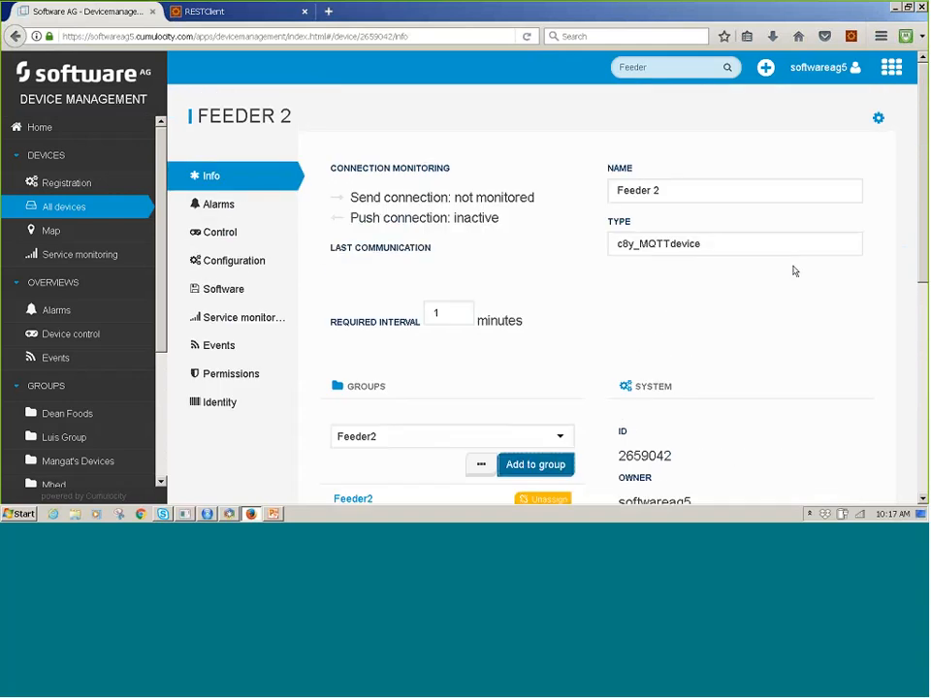
pyautogui.scroll(-2, 790, 308)
pyautogui.scroll(-7, 791, 308)
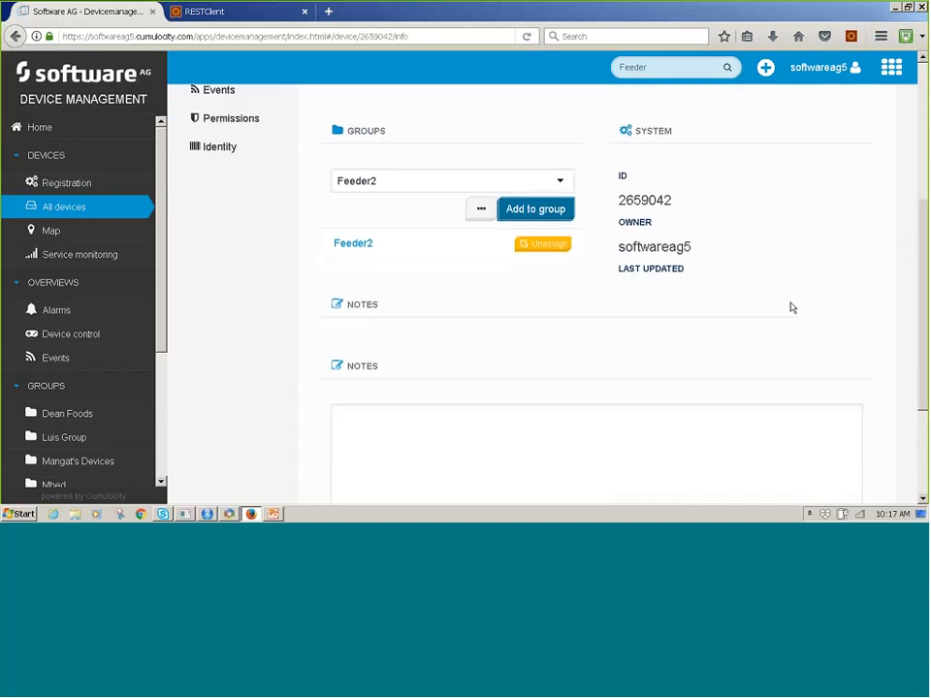
pyautogui.click(351, 462)
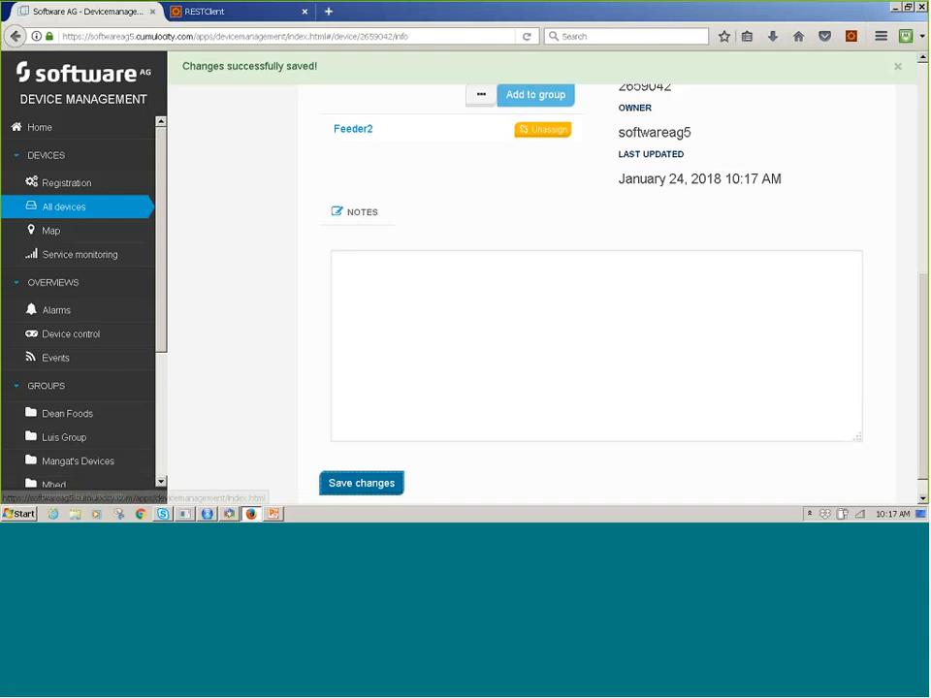
pyautogui.scroll(5, 855, 229)
pyautogui.scroll(2, 854, 228)
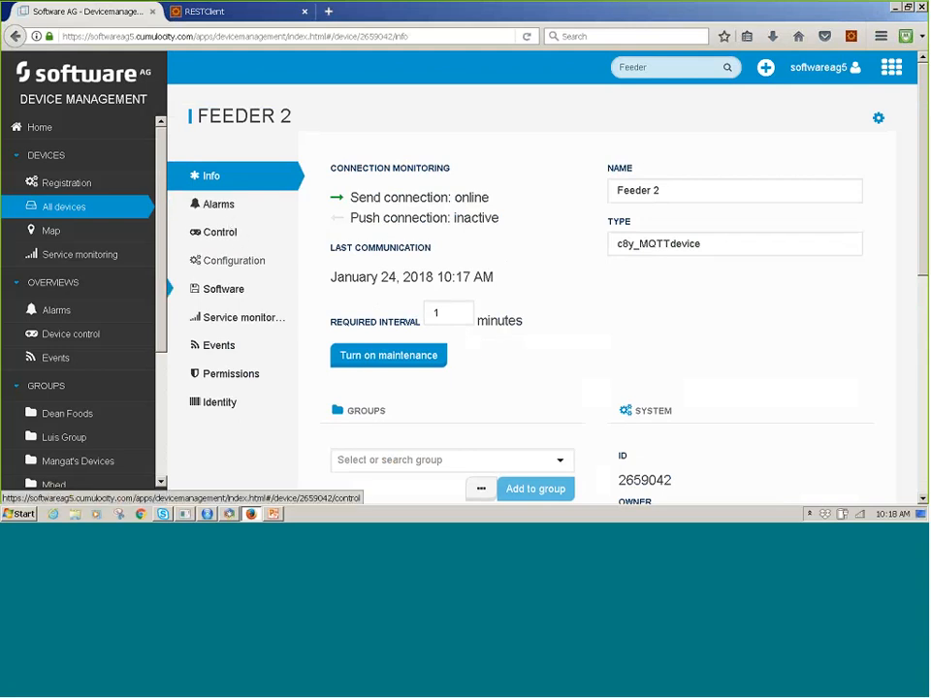
# Switch to RESTClient and load the saved SendMeasurements favorite request.
pyautogui.click(229, 13)
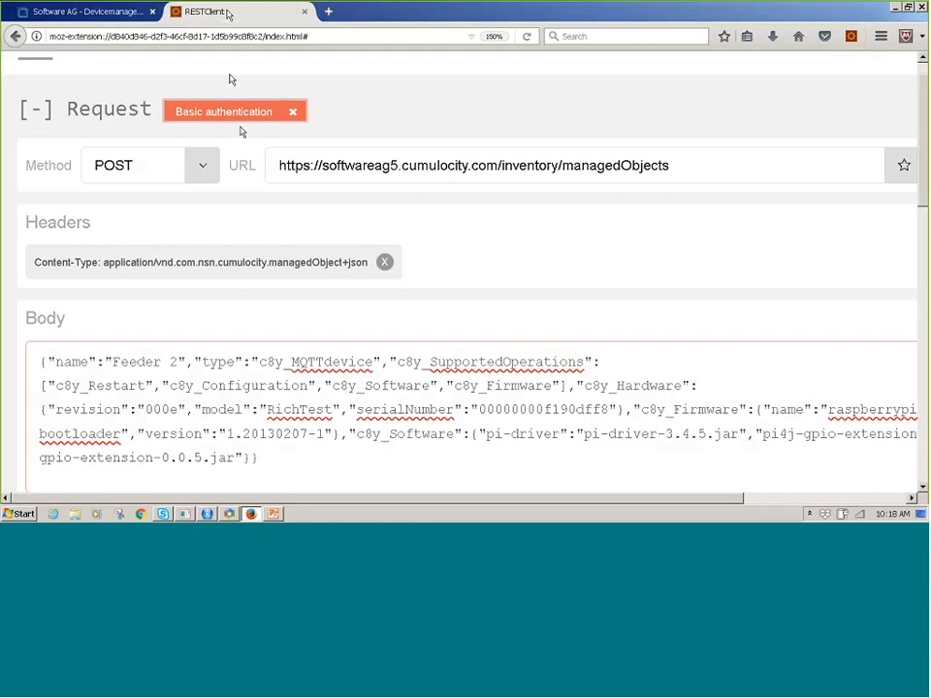
pyautogui.scroll(1, 786, 162)
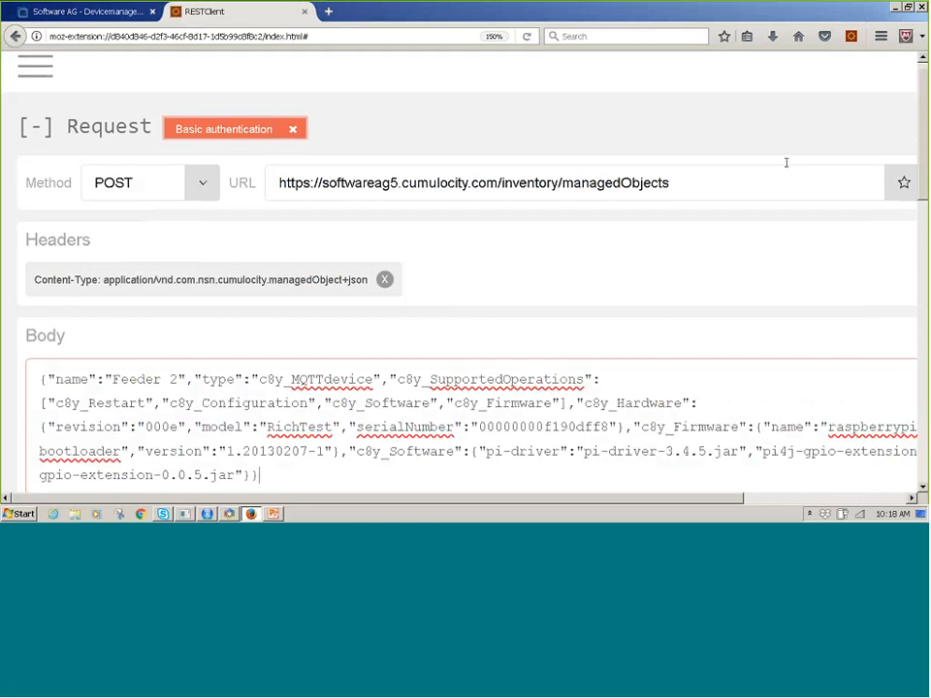
pyautogui.click(35, 69)
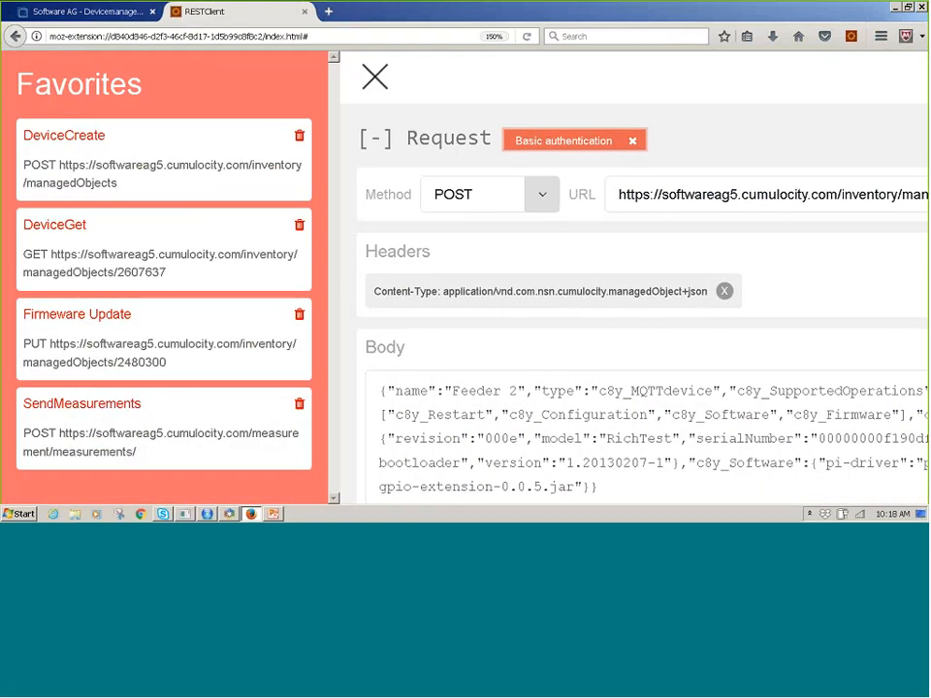
pyautogui.click(126, 405)
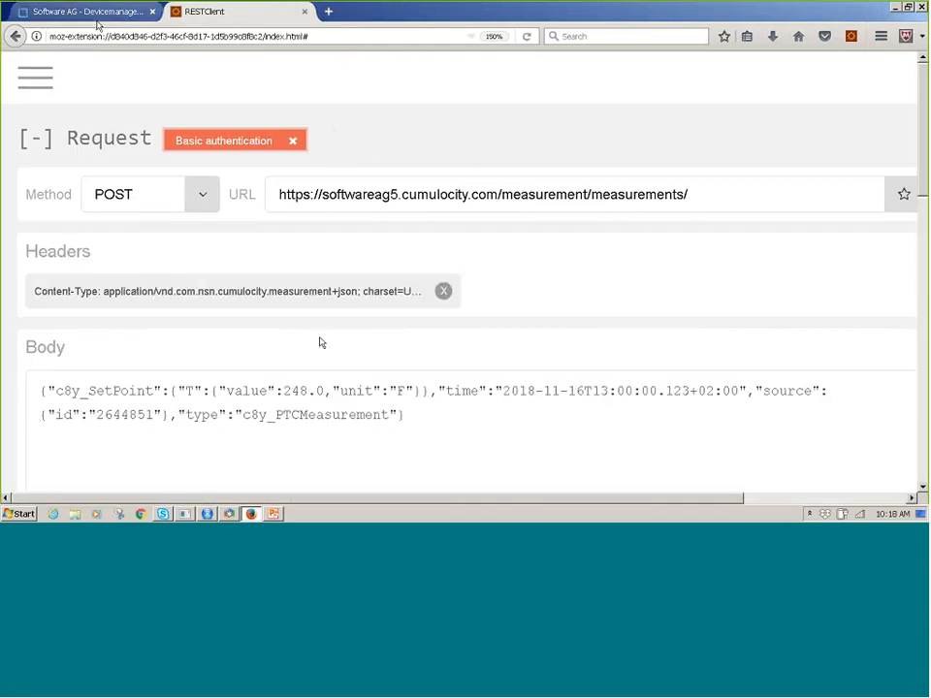
# Try to copy the Feeder 2 device's system ID from its Device Management info page.
pyautogui.click(87, 12)
pyautogui.scroll(-1, 692, 335)
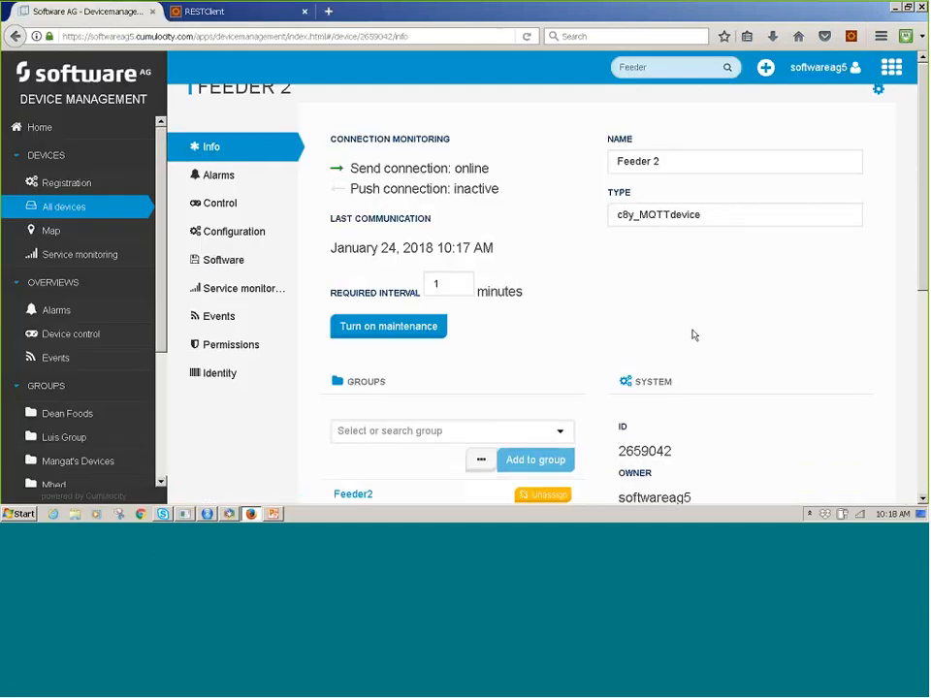
pyautogui.scroll(-3, 692, 335)
pyautogui.moveTo(626, 321); pyautogui.dragTo(672, 320)
pyautogui.click(662, 308)
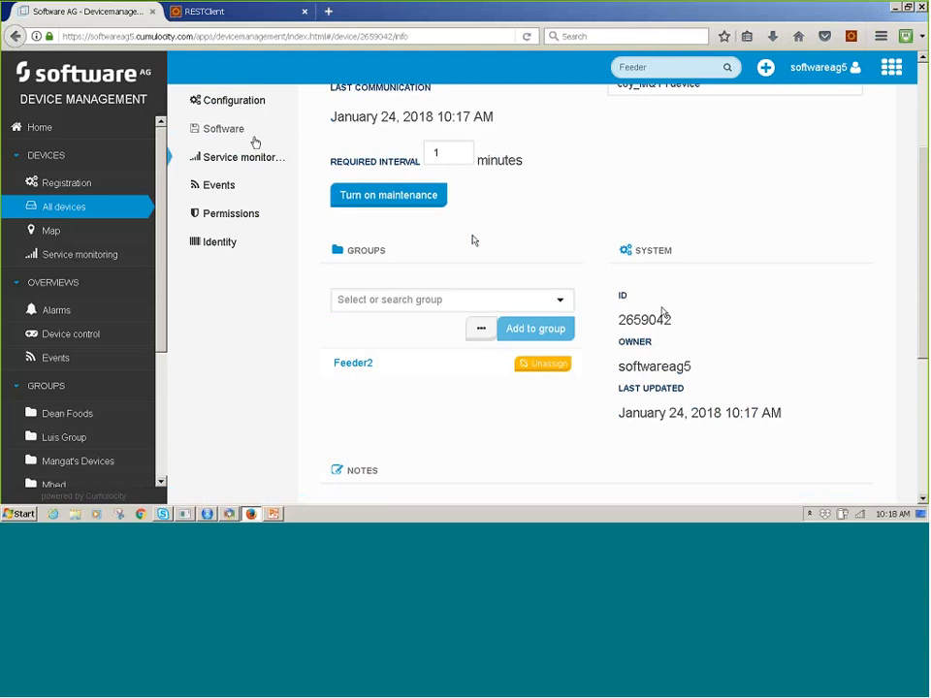
# In RESTClient, remove the source ID value from the SendMeasurements request body.
pyautogui.click(223, 11)
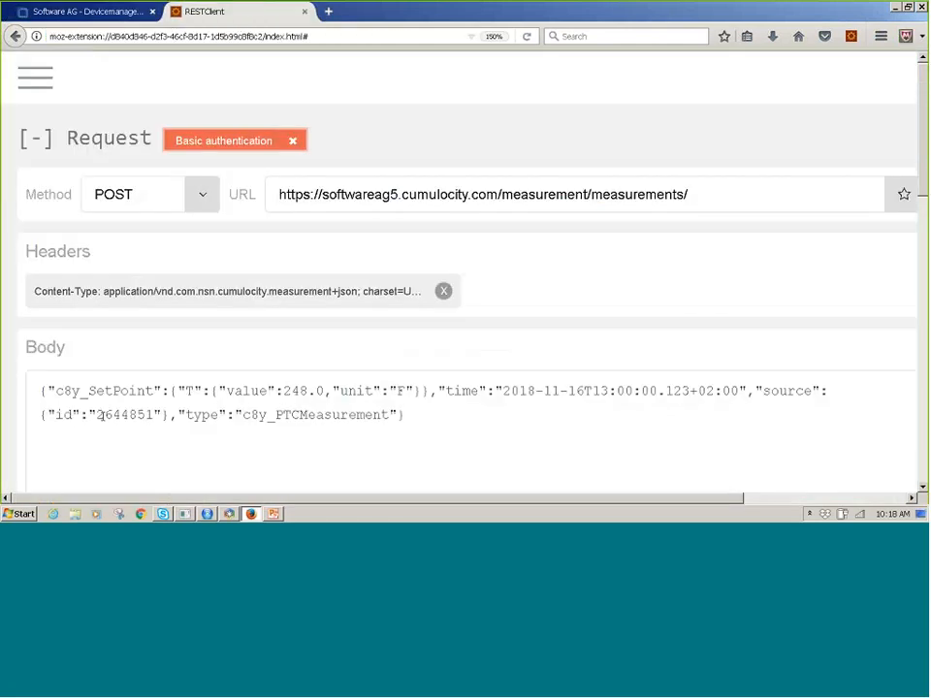
pyautogui.moveTo(98, 415); pyautogui.dragTo(154, 414)
pyautogui.press('BackSpace')
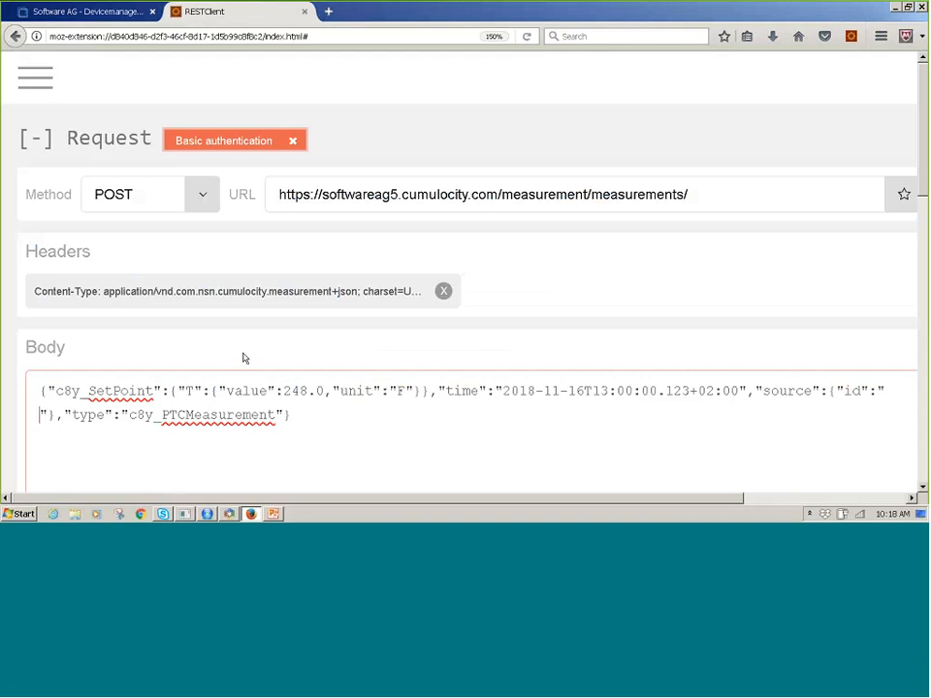
pyautogui.hotkey('ctrl', 'z')
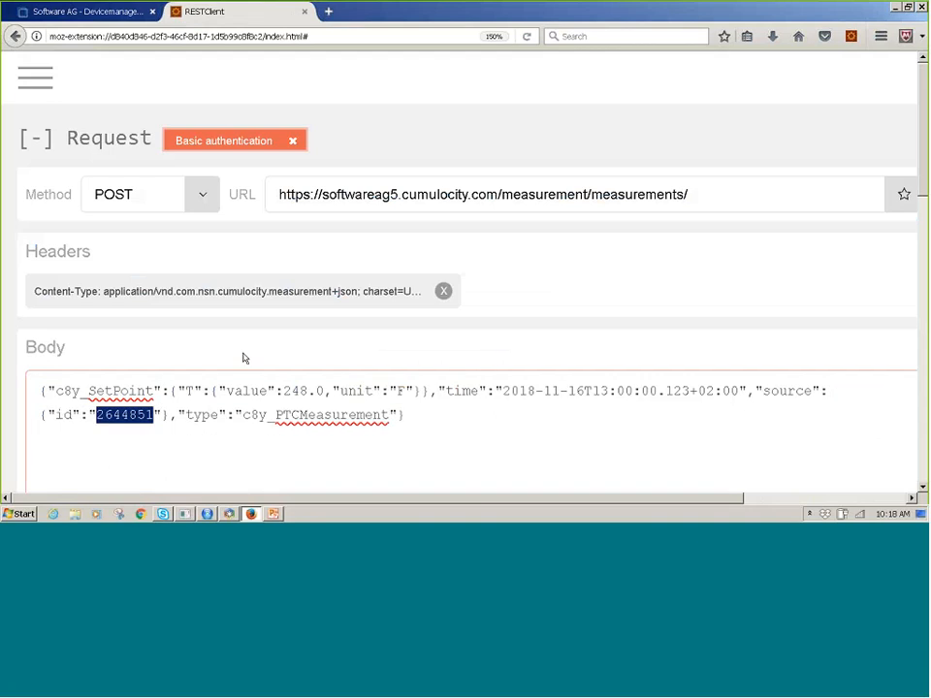
pyautogui.press('BackSpace')
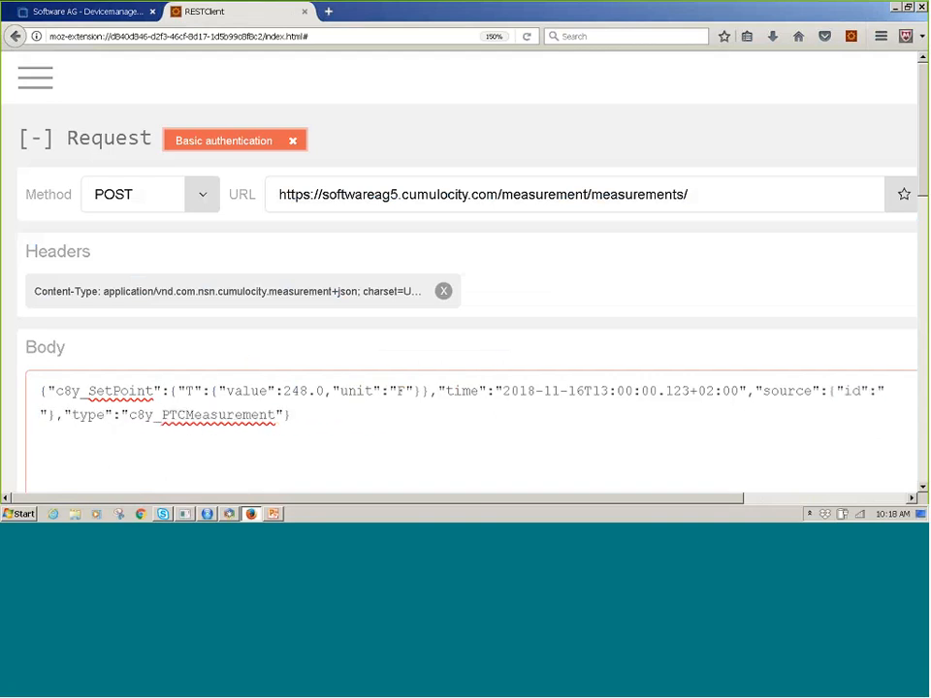
# Copy Feeder 2's system ID, insert 2659042 as the source ID in the SendMeasurements body without extra space, and send the request.
pyautogui.click(73, 13)
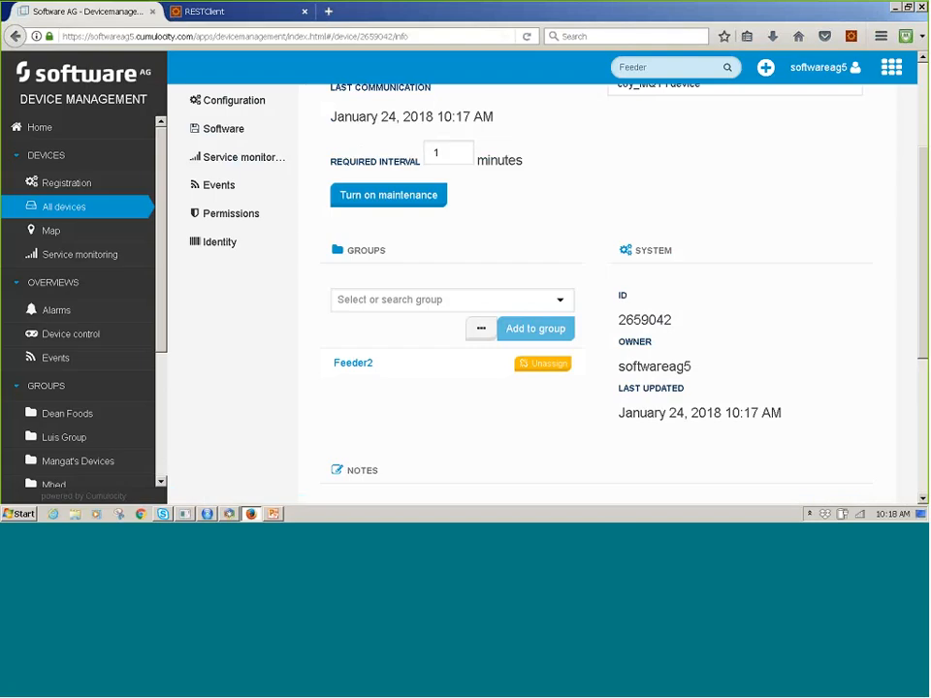
pyautogui.moveTo(635, 321); pyautogui.dragTo(672, 328)
pyautogui.hotkey('ctrl', 'c')
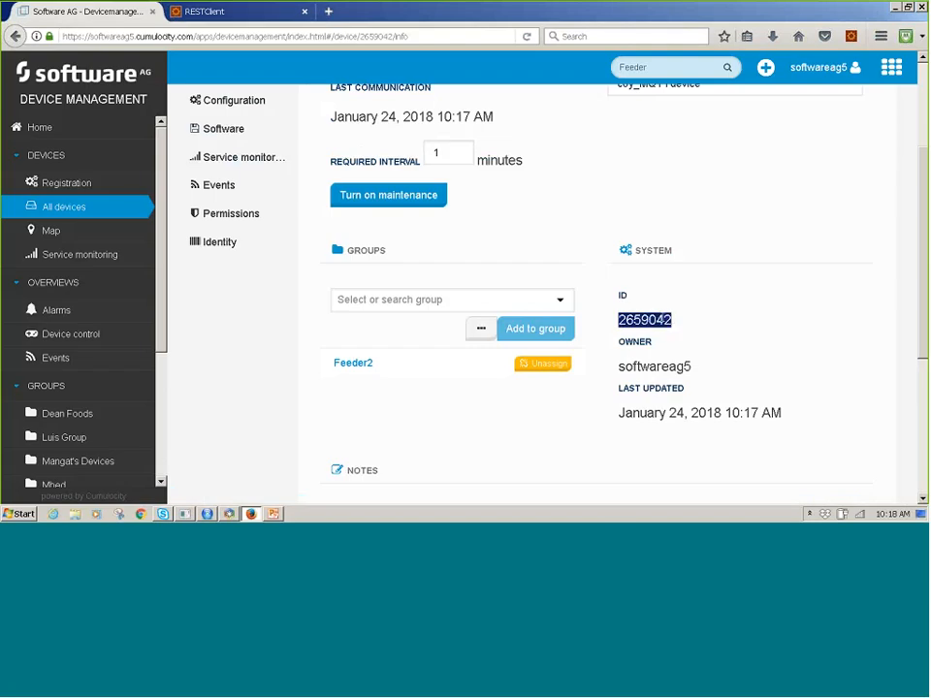
pyautogui.click(285, 13)
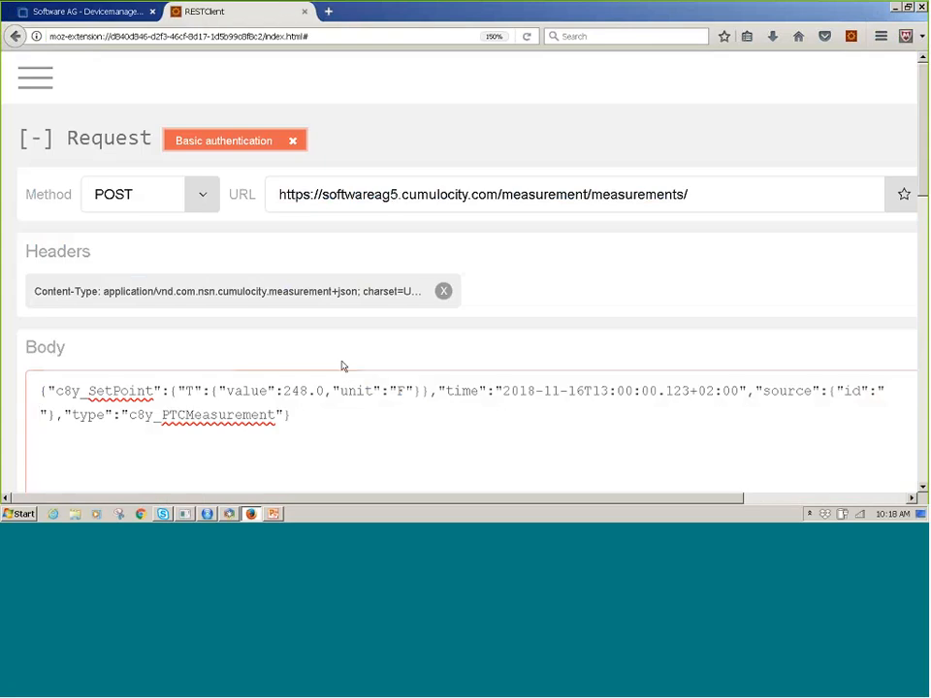
pyautogui.hotkey('ctrl', 'v')
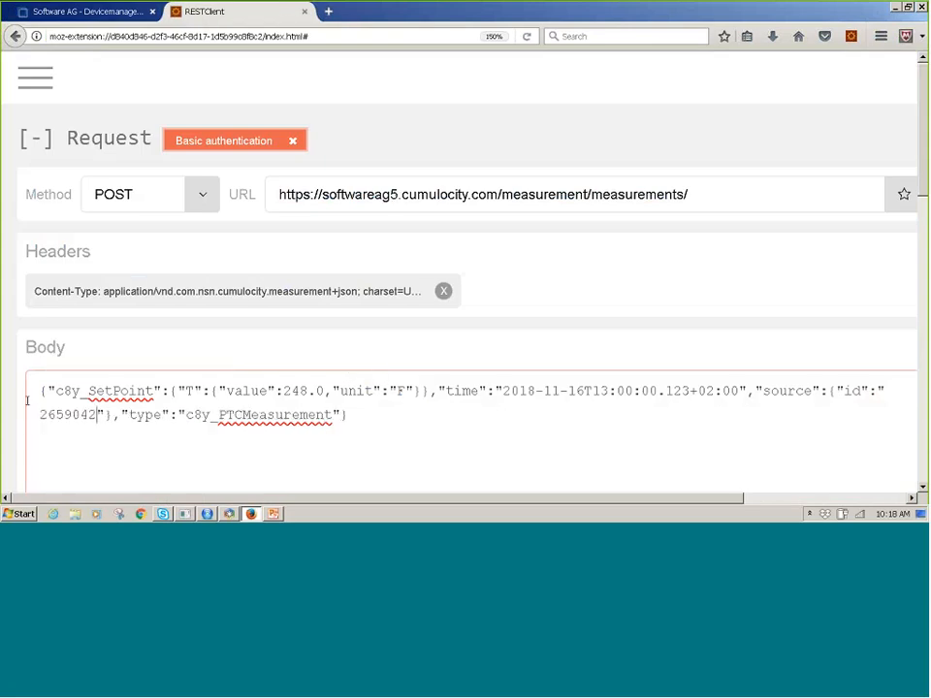
pyautogui.click(39, 414)
pyautogui.press('BackSpace')
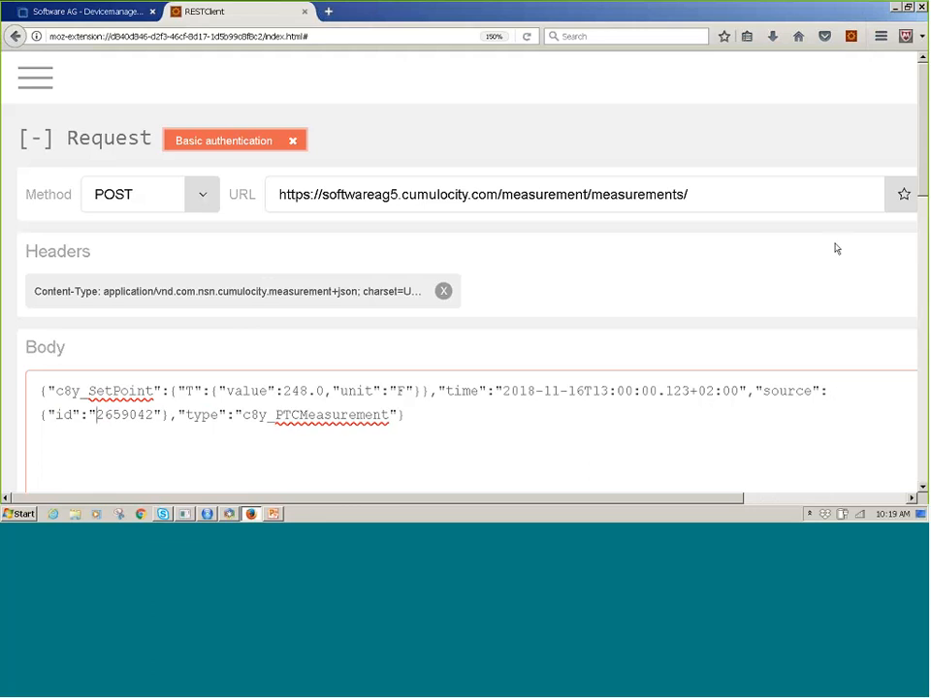
pyautogui.moveTo(731, 499); pyautogui.dragTo(848, 488)
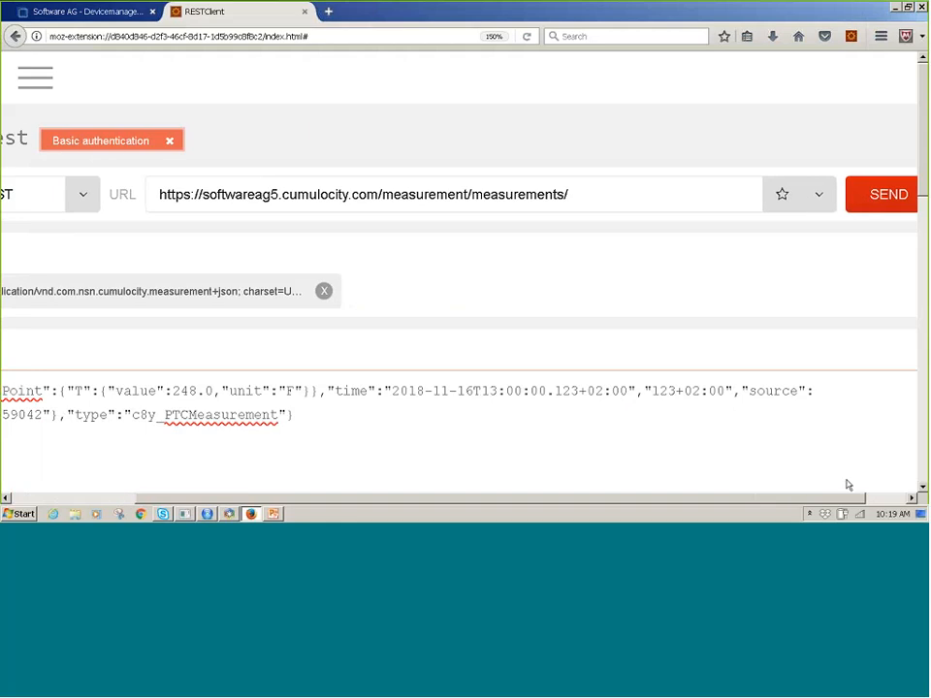
pyautogui.click(888, 194)
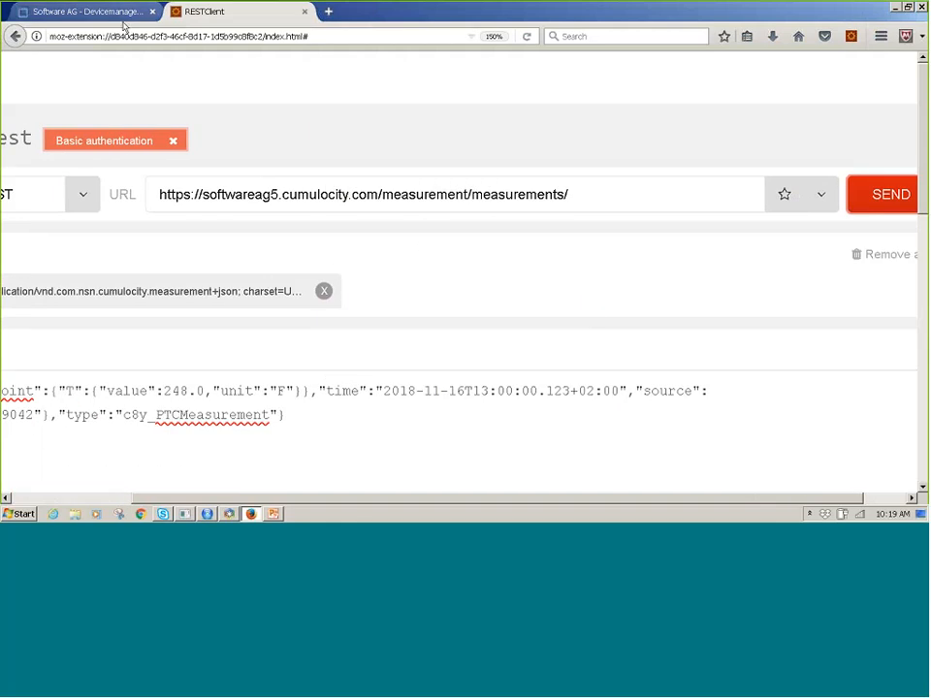
# Switch to Device Management and check the alarms and measurements of the Feeder 2 device.
pyautogui.click(118, 11)
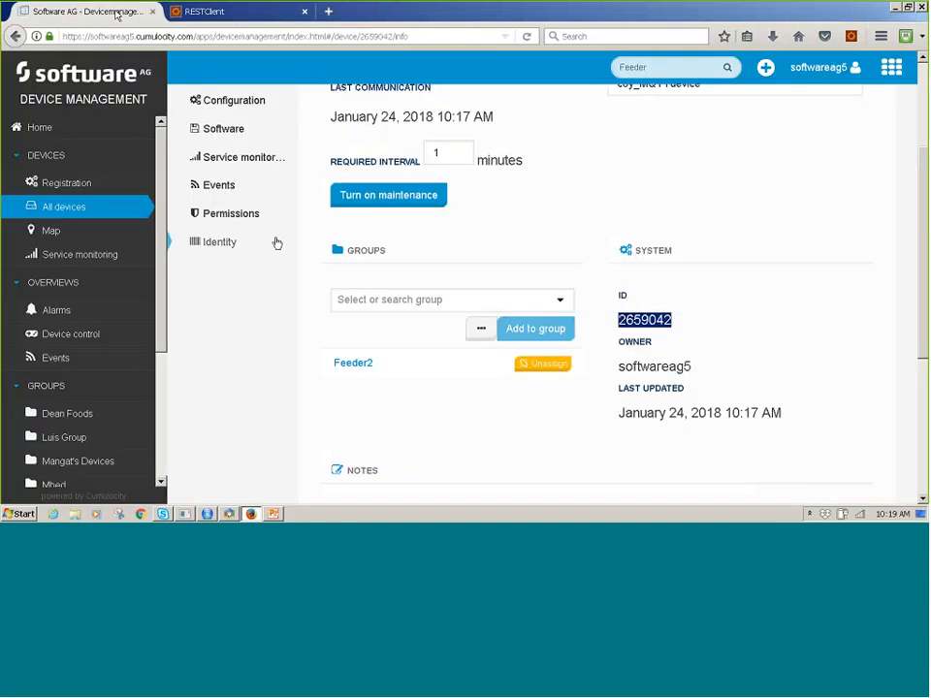
pyautogui.scroll(3, 277, 241)
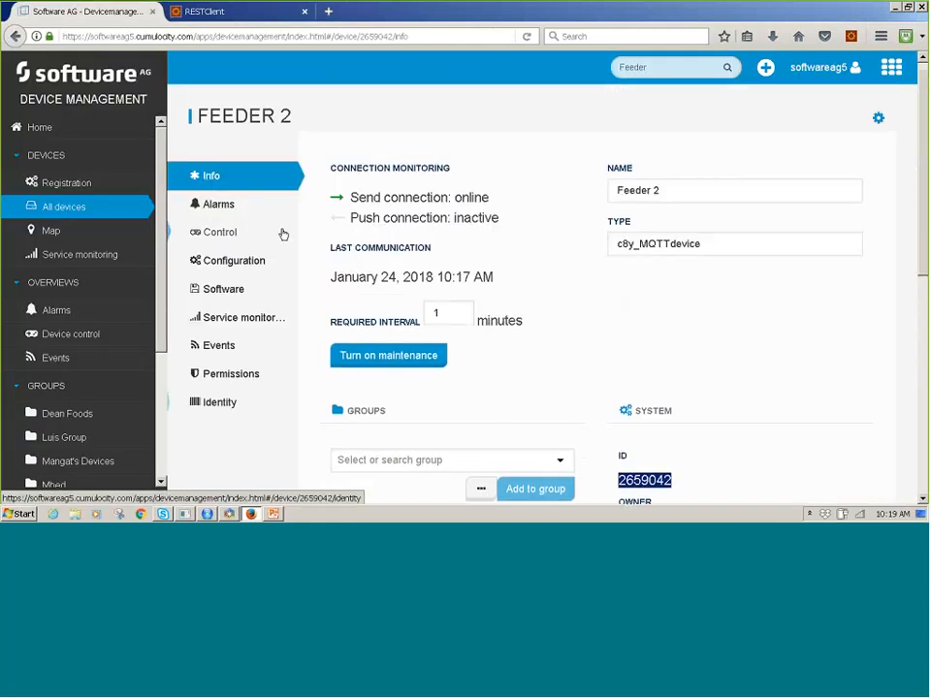
pyautogui.click(229, 204)
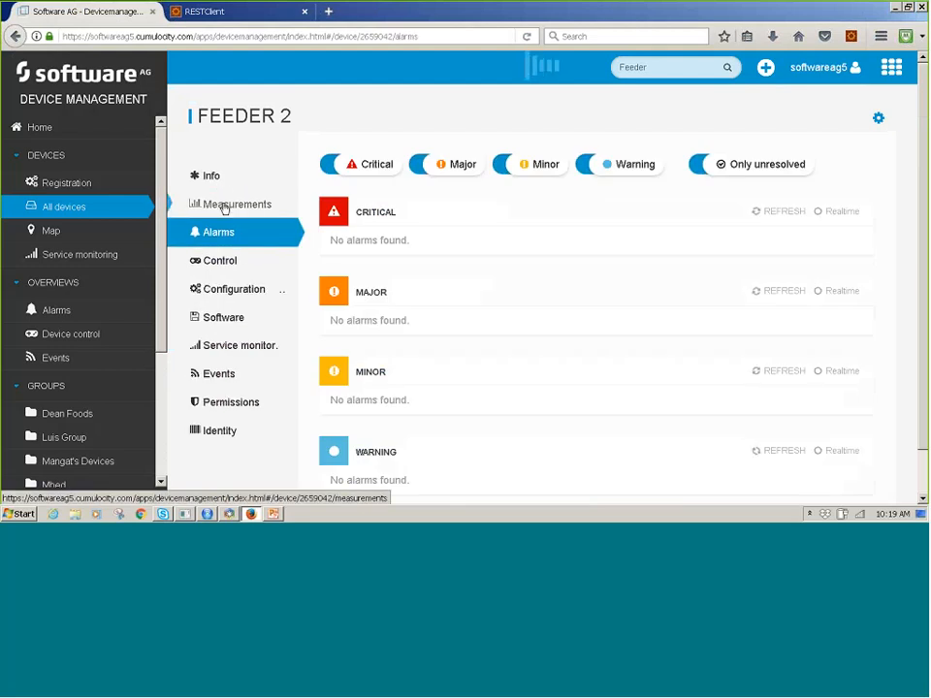
pyautogui.click(224, 206)
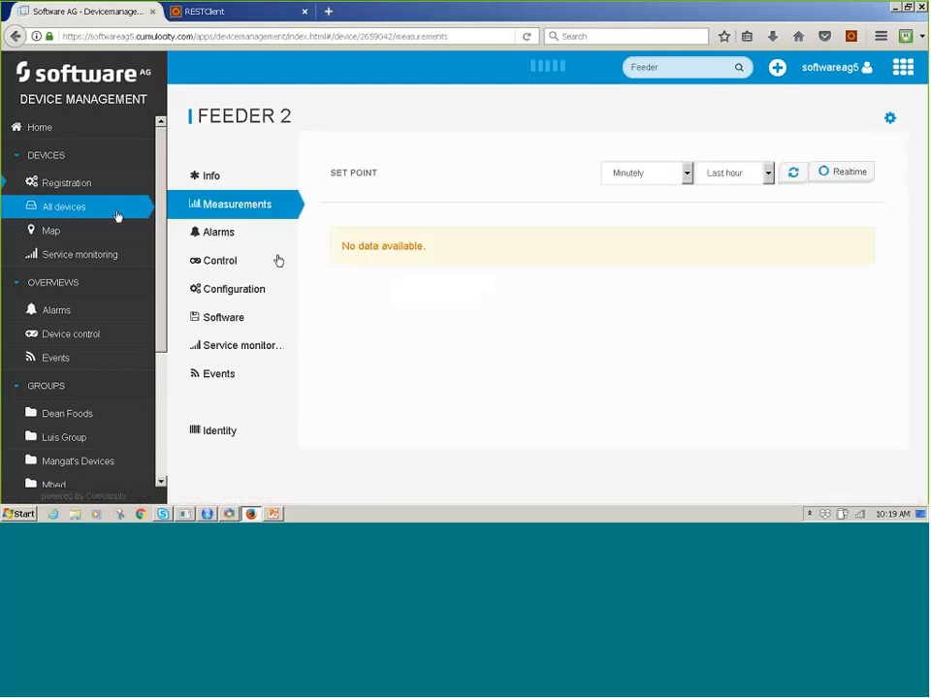
# Switch to Cockpit, open the Feeder 2 device in the Feeder2 subgroup of Predicitive Analysis, and review its existing dashboard.
pyautogui.click(904, 67)
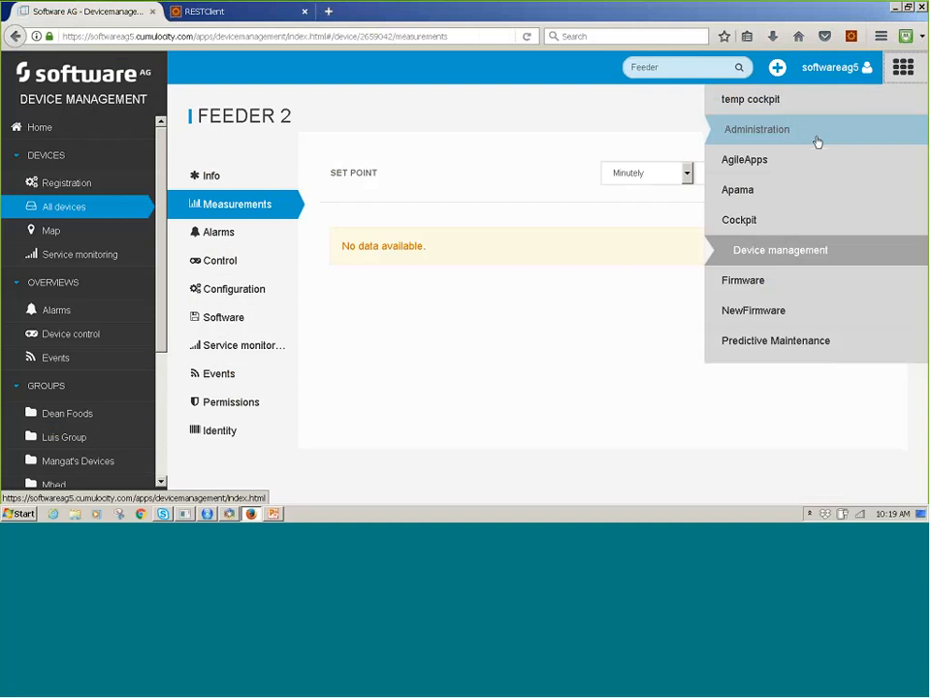
pyautogui.click(753, 222)
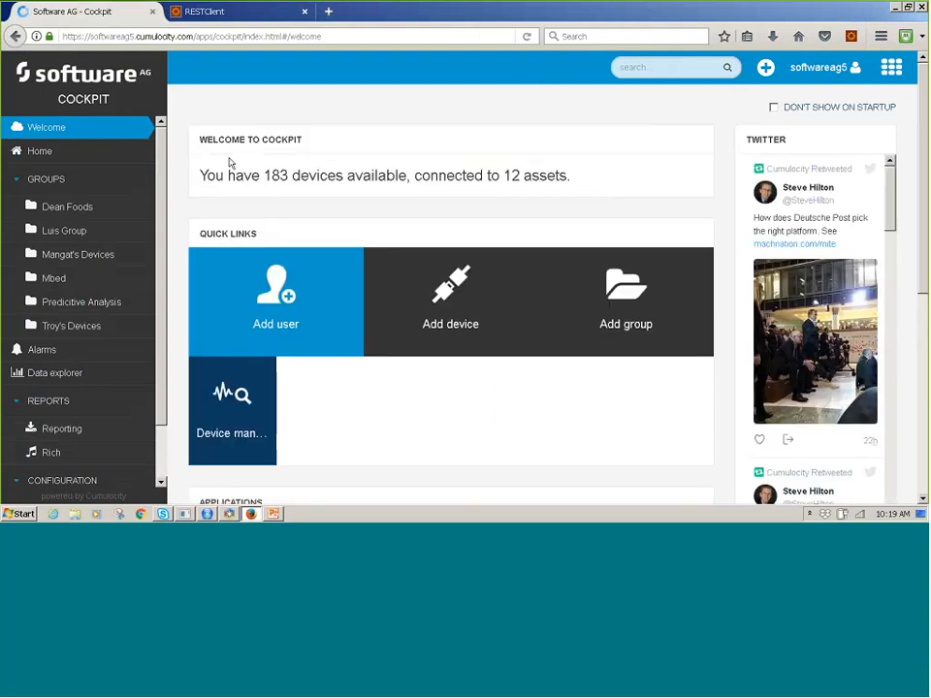
pyautogui.moveTo(160, 176); pyautogui.dragTo(163, 212)
pyautogui.scroll(-1, 97, 243)
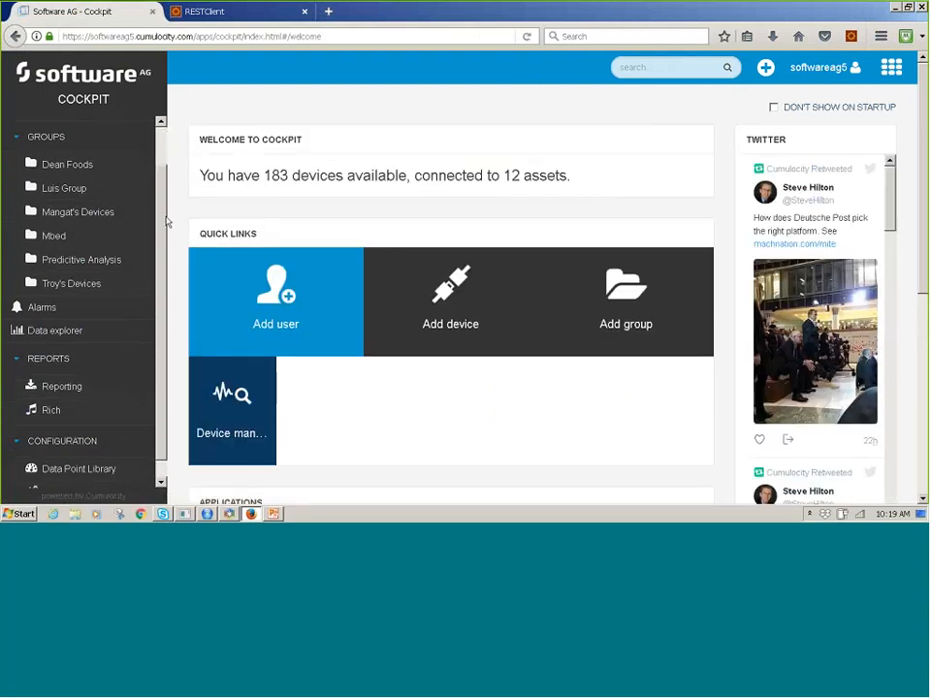
pyautogui.click(104, 249)
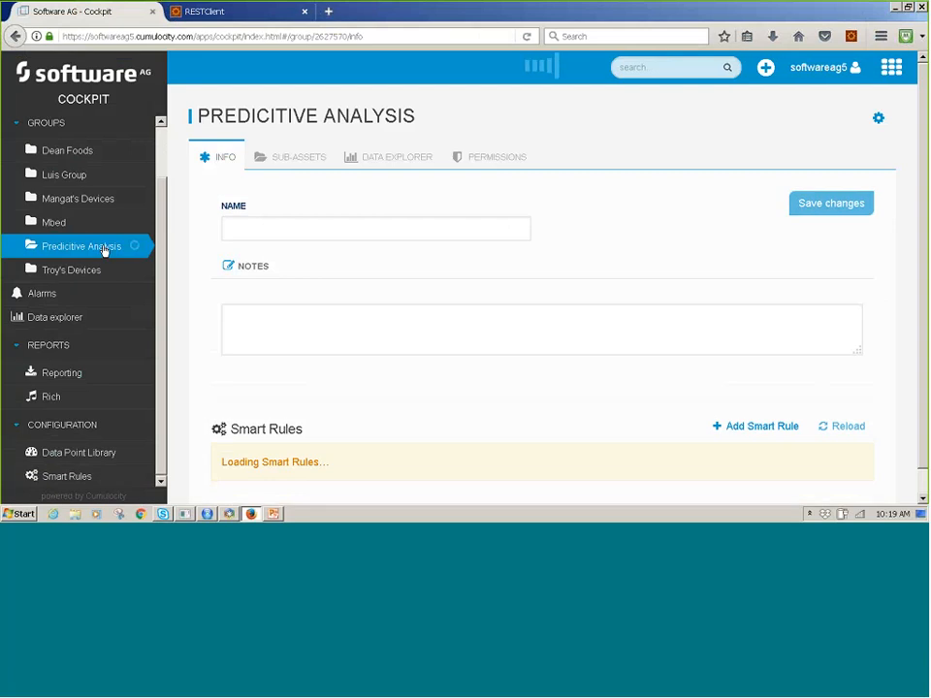
pyautogui.click(84, 322)
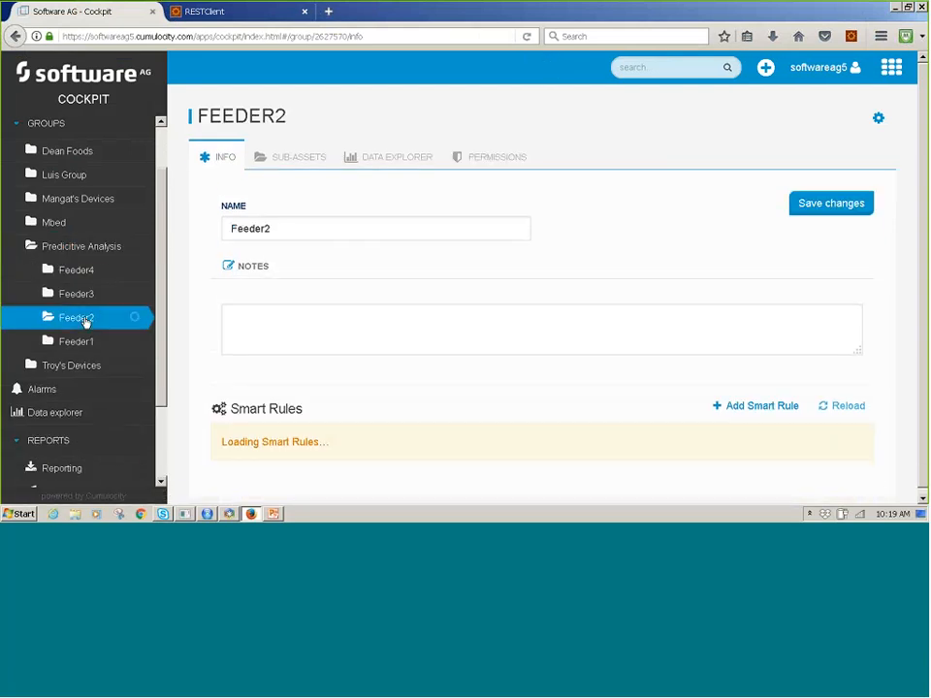
pyautogui.click(91, 343)
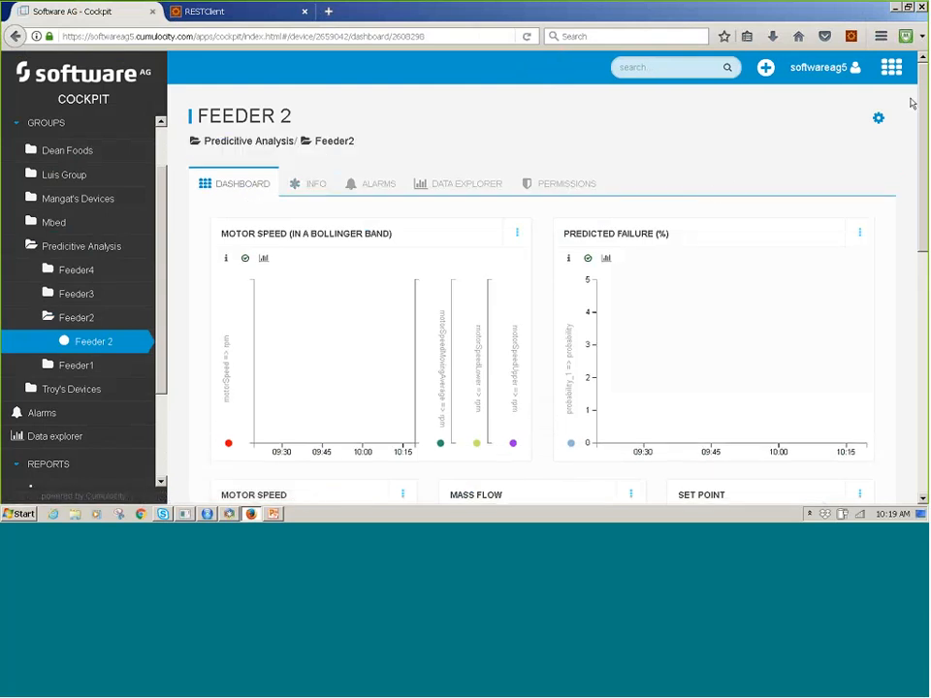
pyautogui.scroll(-2, 912, 104)
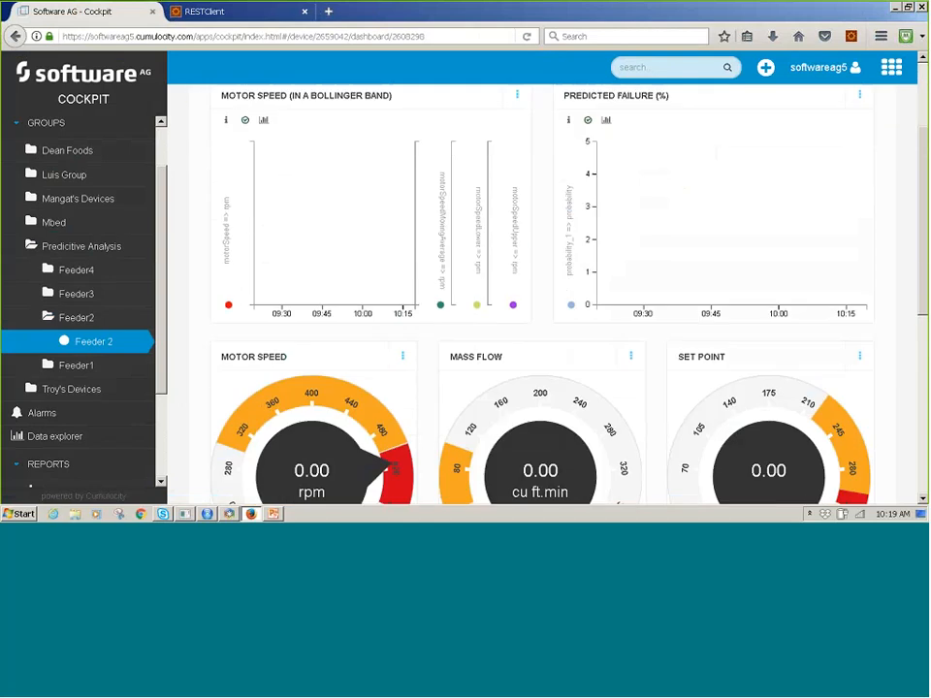
pyautogui.scroll(2, 912, 105)
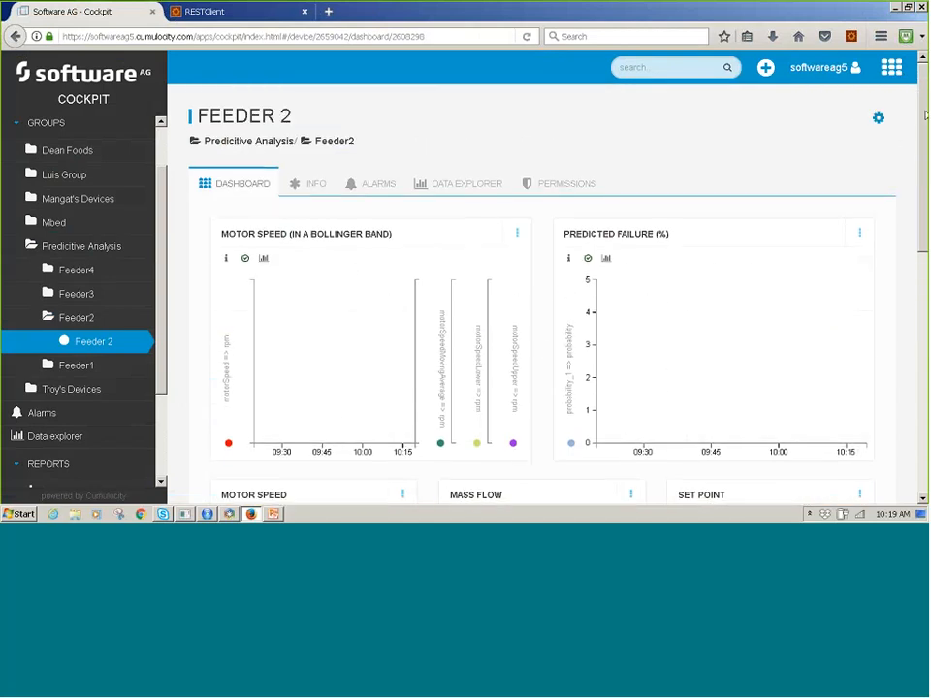
pyautogui.scroll(-4, 860, 452)
pyautogui.scroll(4, 911, 81)
# Create a new dashboard labelled Demo Dashboard for the Feeder 2 device.
pyautogui.click(879, 119)
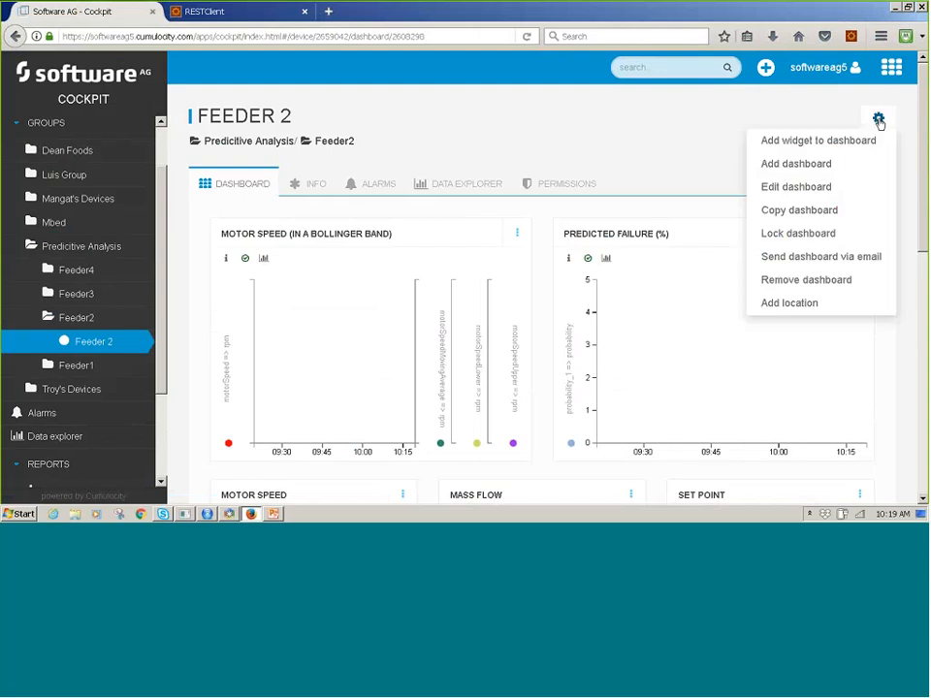
pyautogui.click(848, 163)
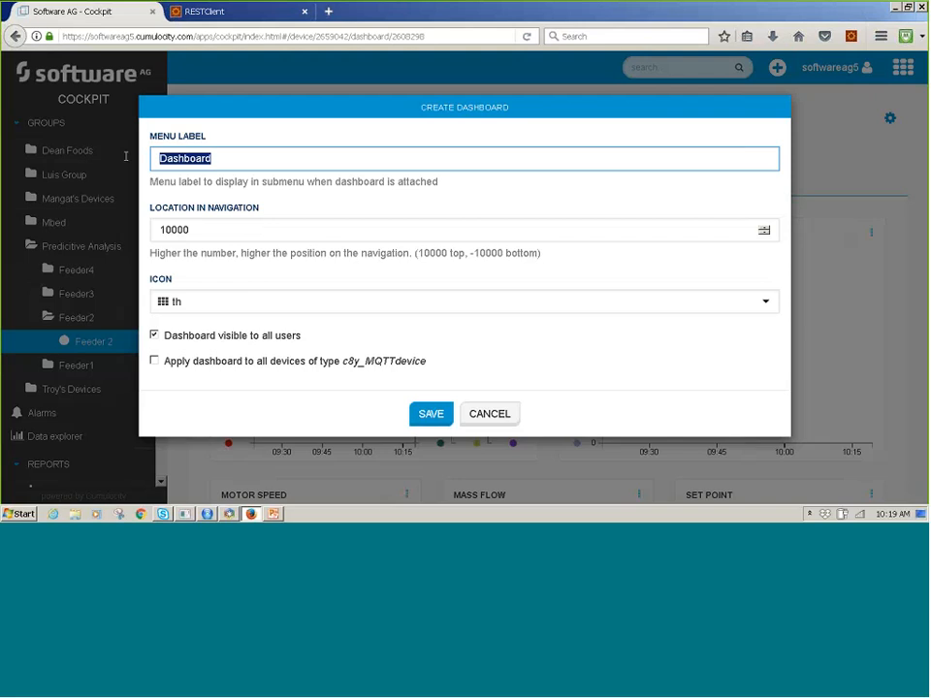
pyautogui.write('Demo')
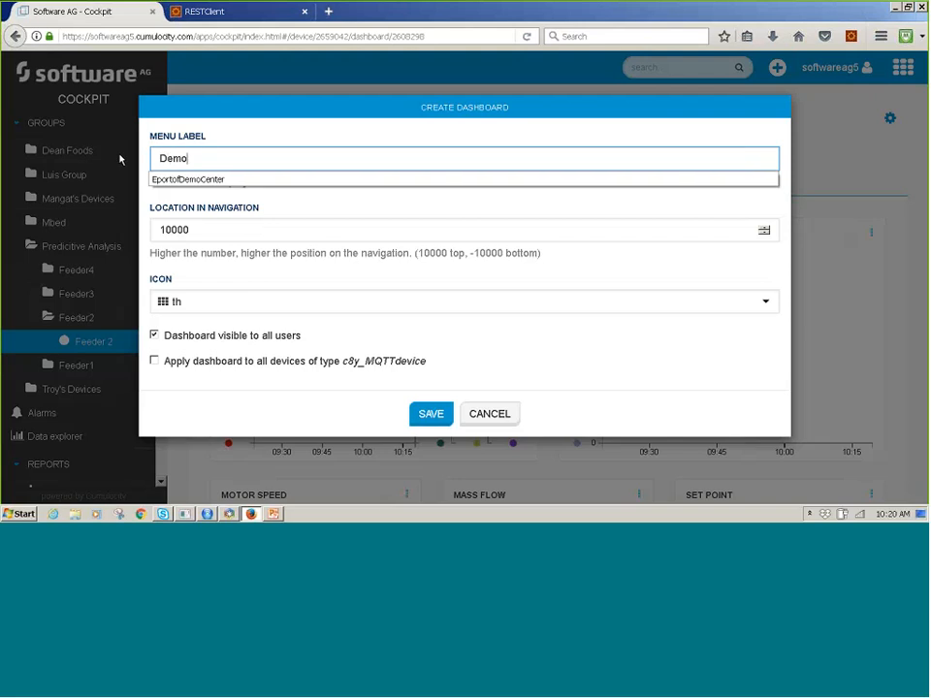
pyautogui.write(' Dashb')
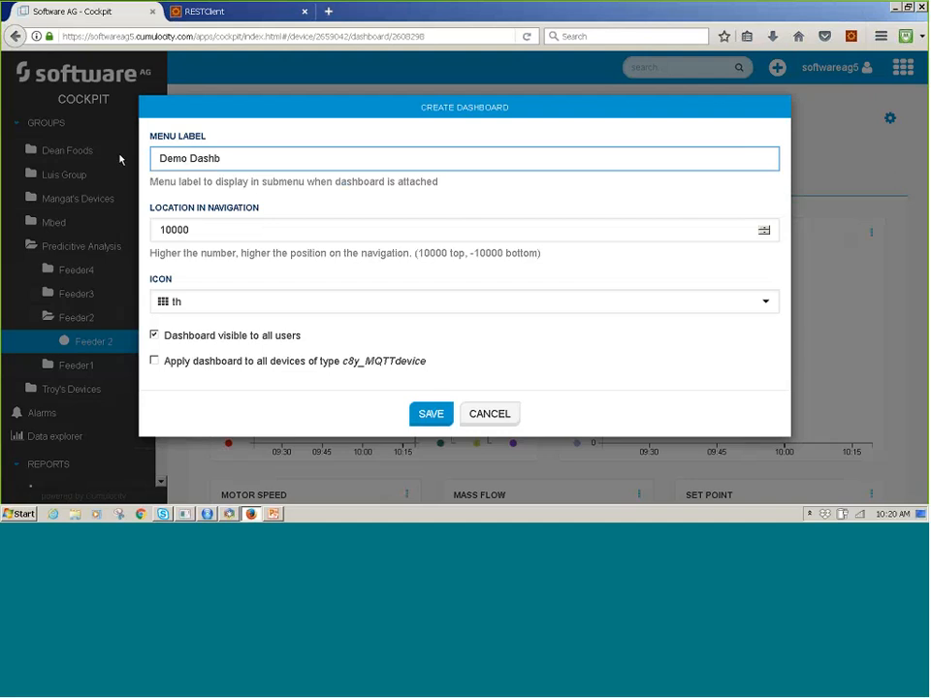
pyautogui.write('oard')
pyautogui.click(426, 413)
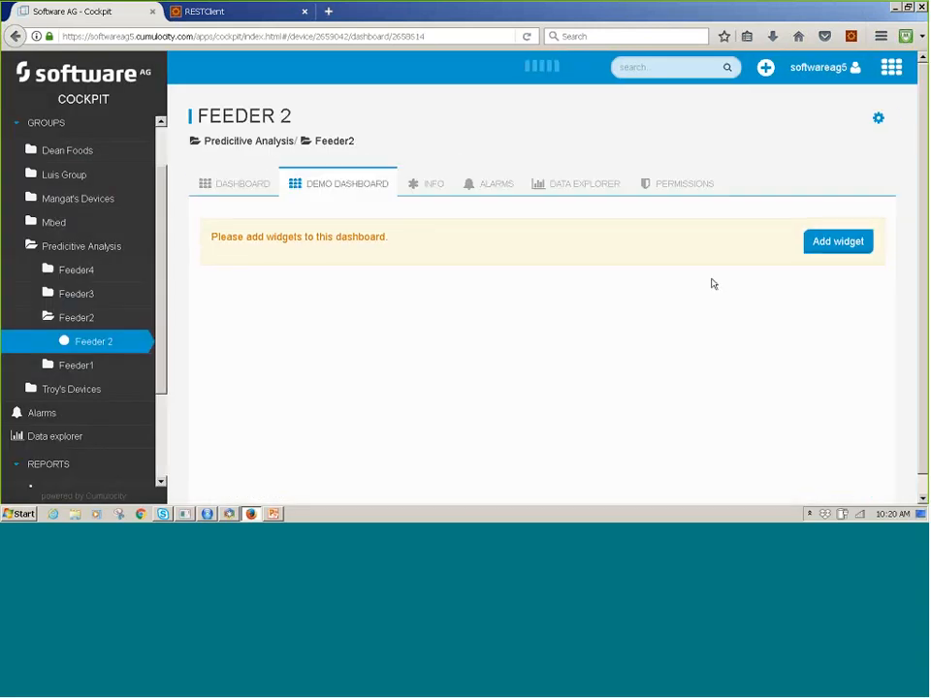
# Add an Alarm list widget for Feeder 2 to the Demo Dashboard, keeping all statuses and severities selected.
pyautogui.click(840, 244)
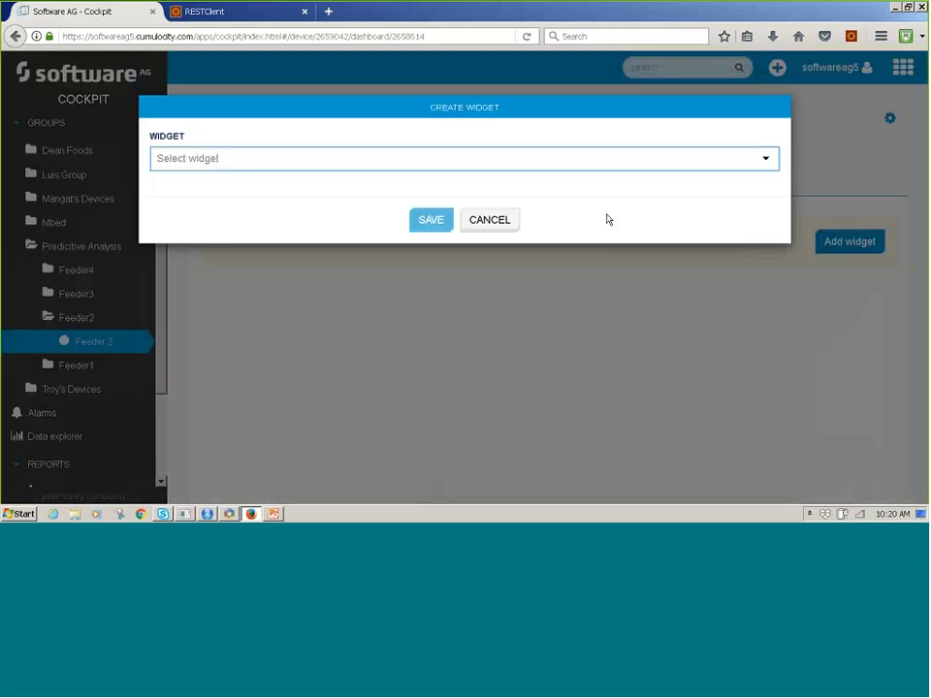
pyautogui.click(586, 157)
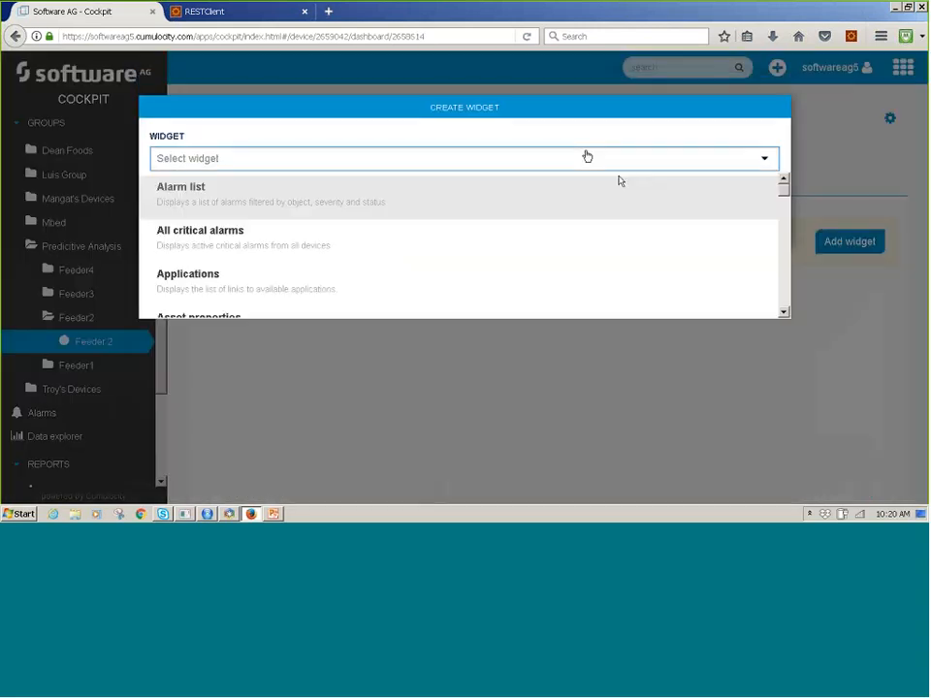
pyautogui.click(244, 204)
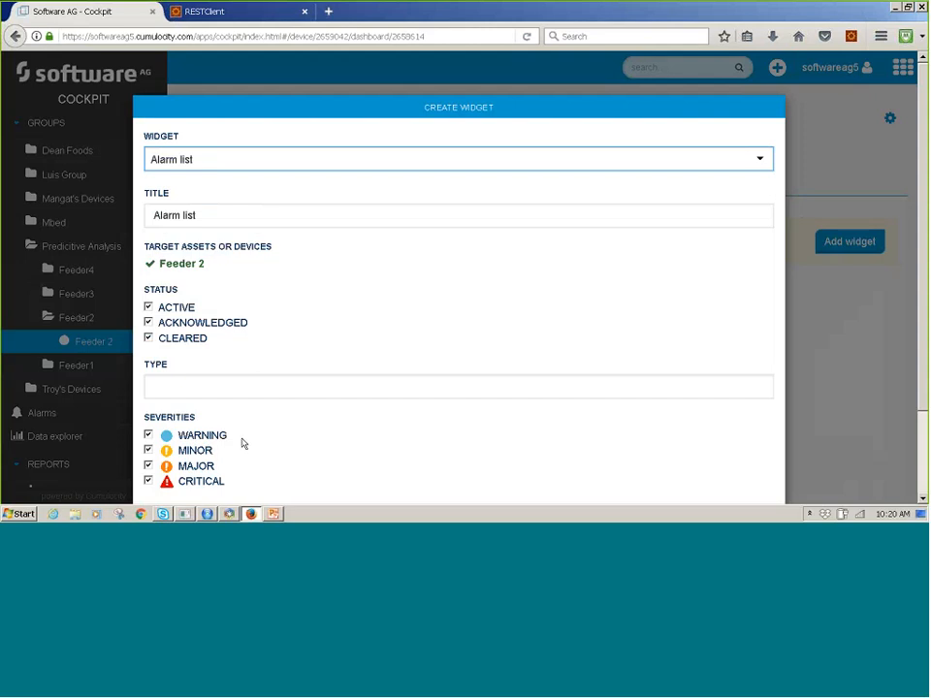
pyautogui.scroll(-3, 343, 405)
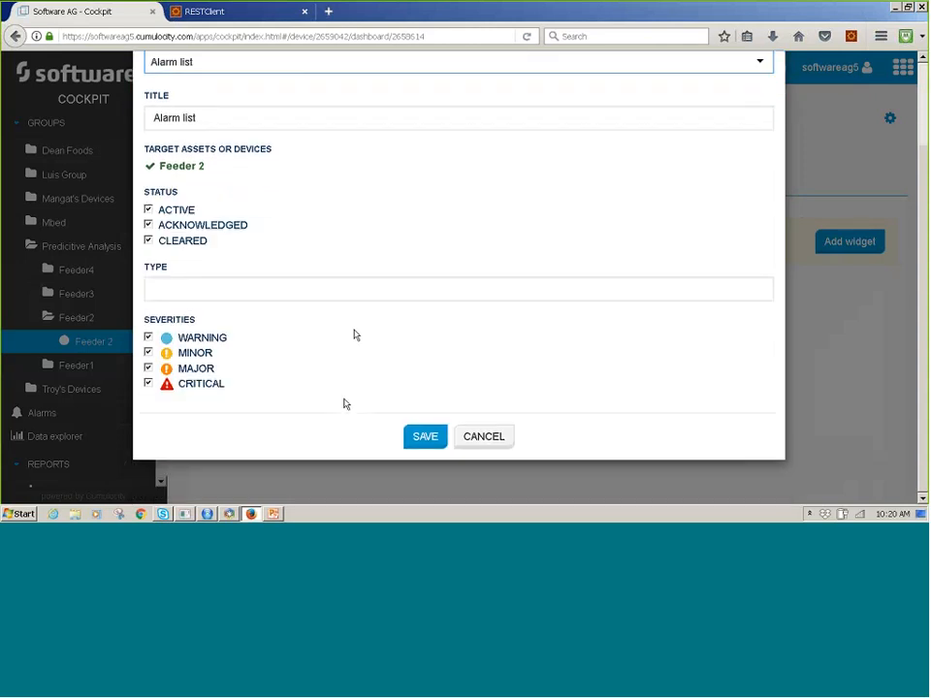
pyautogui.scroll(2, 324, 266)
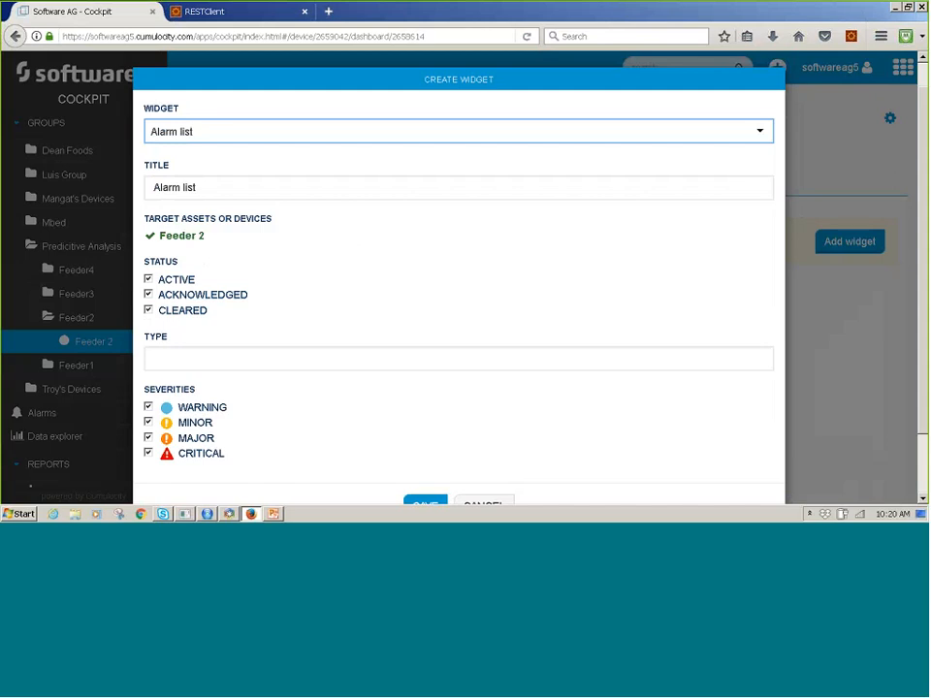
pyautogui.scroll(-2, 391, 412)
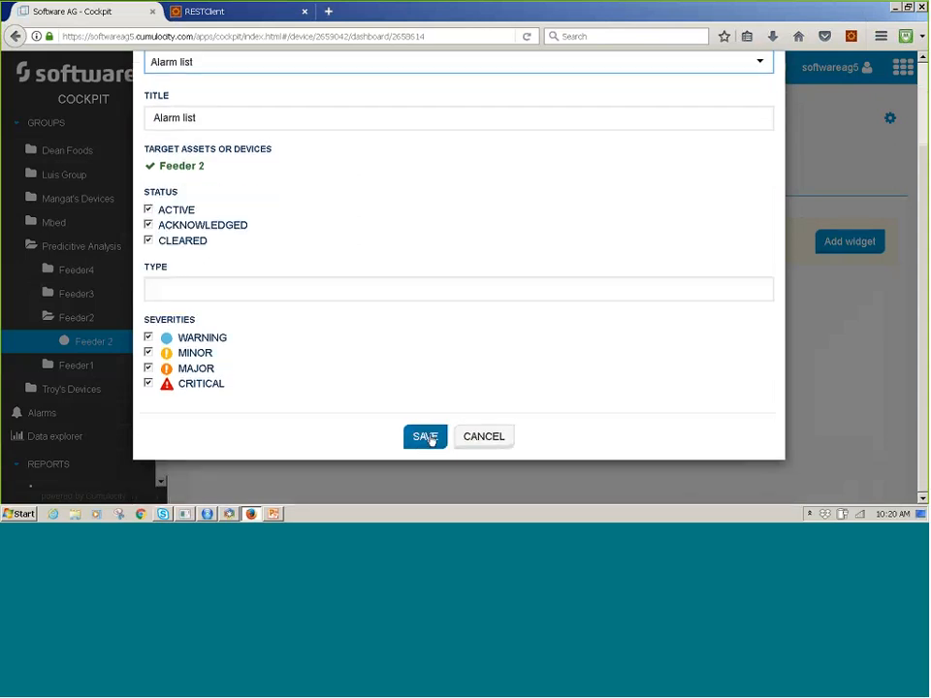
pyautogui.click(431, 438)
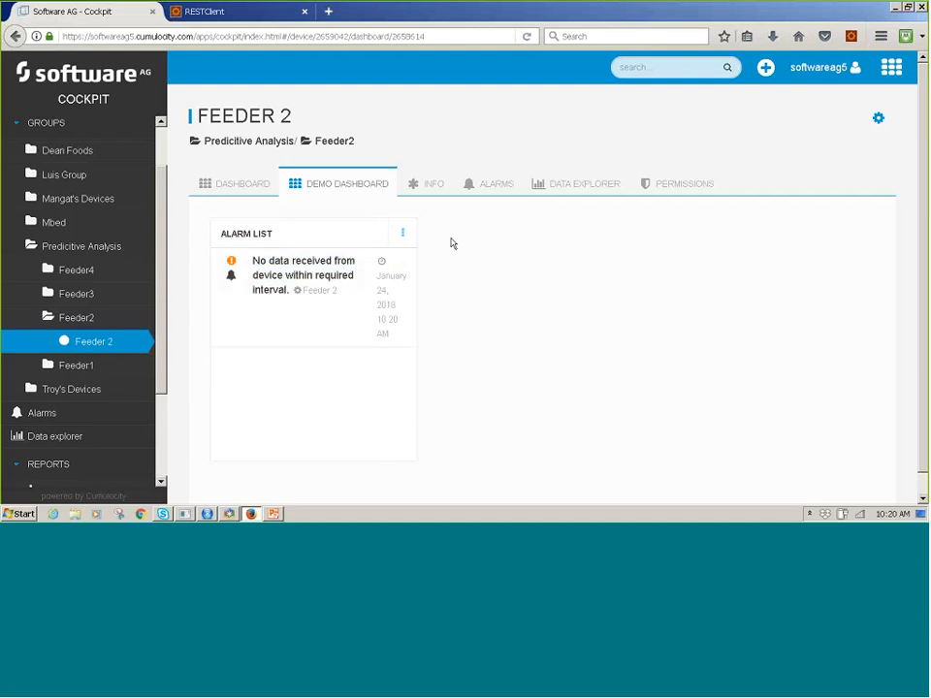
# Add a Data points list widget to the Demo Dashboard for Feeder 2's c8y_SetPoint => T data point, keeping all columns visible.
pyautogui.click(878, 117)
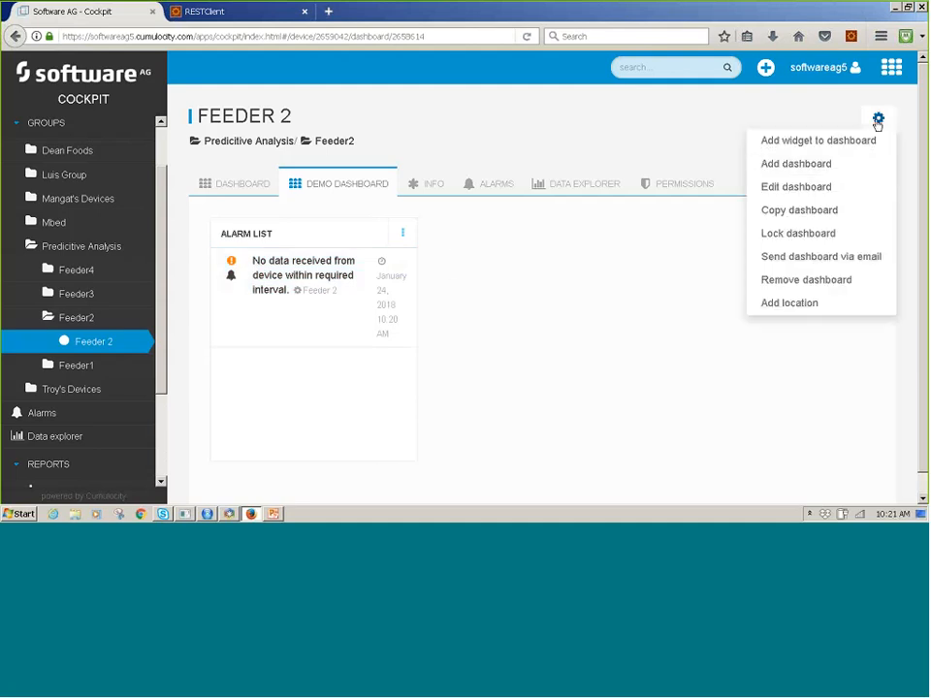
pyautogui.click(831, 145)
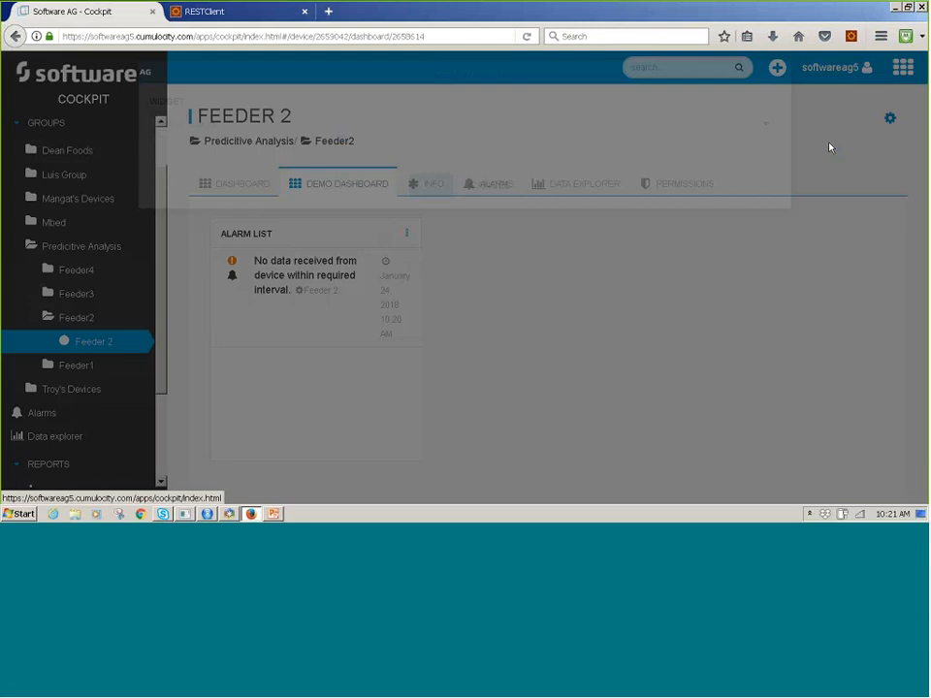
pyautogui.click(407, 166)
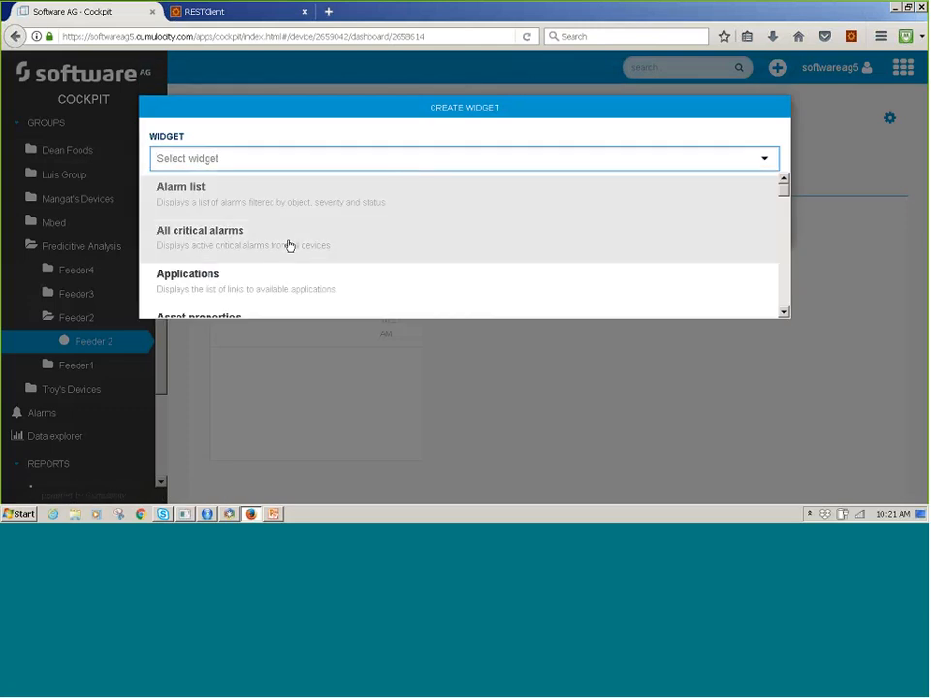
pyautogui.scroll(-3, 289, 245)
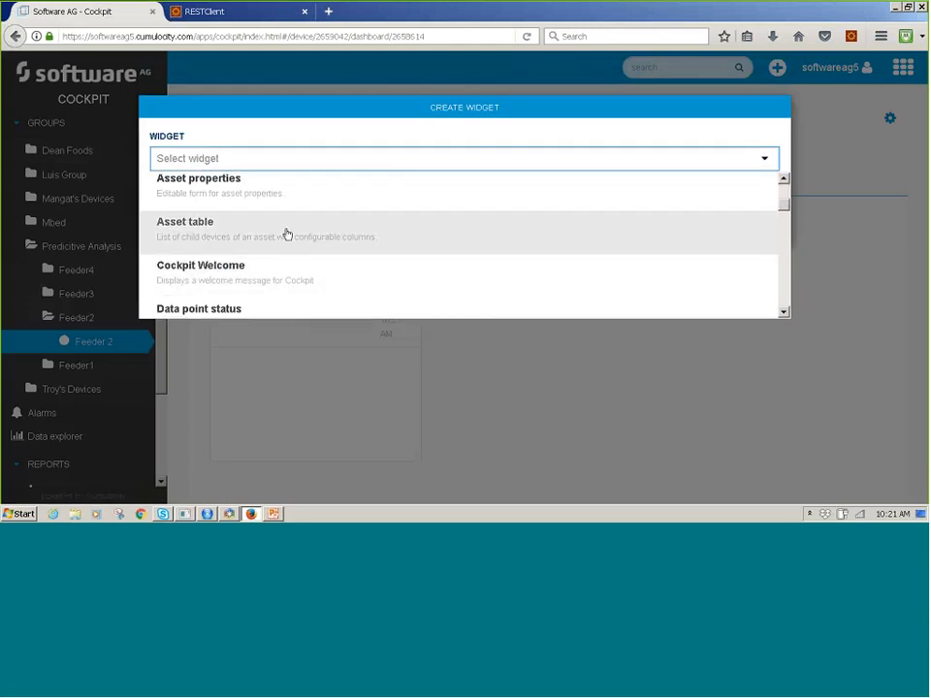
pyautogui.scroll(-2, 301, 242)
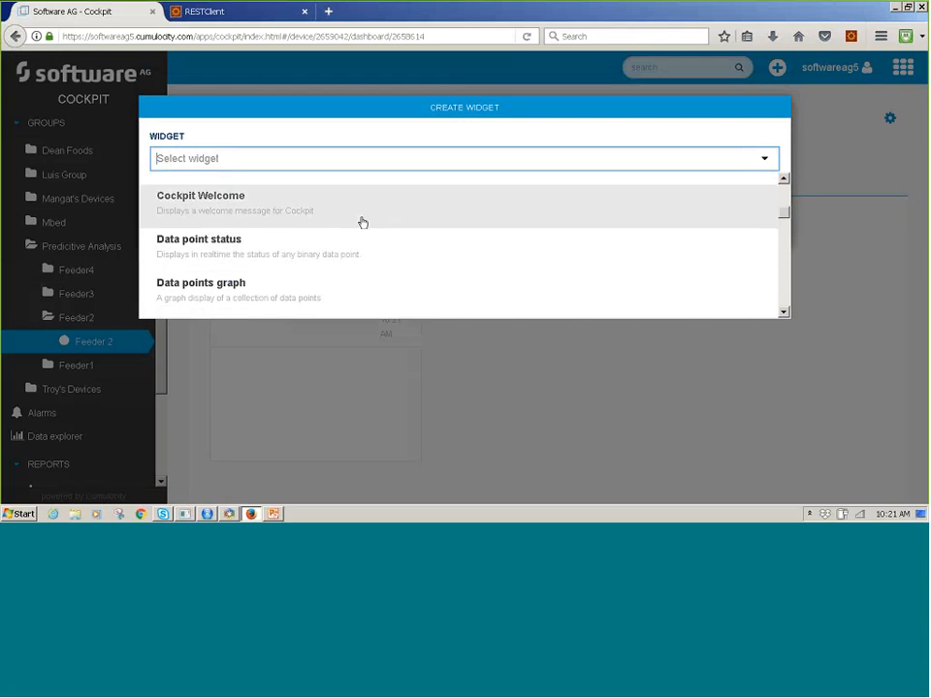
pyautogui.scroll(4, 363, 224)
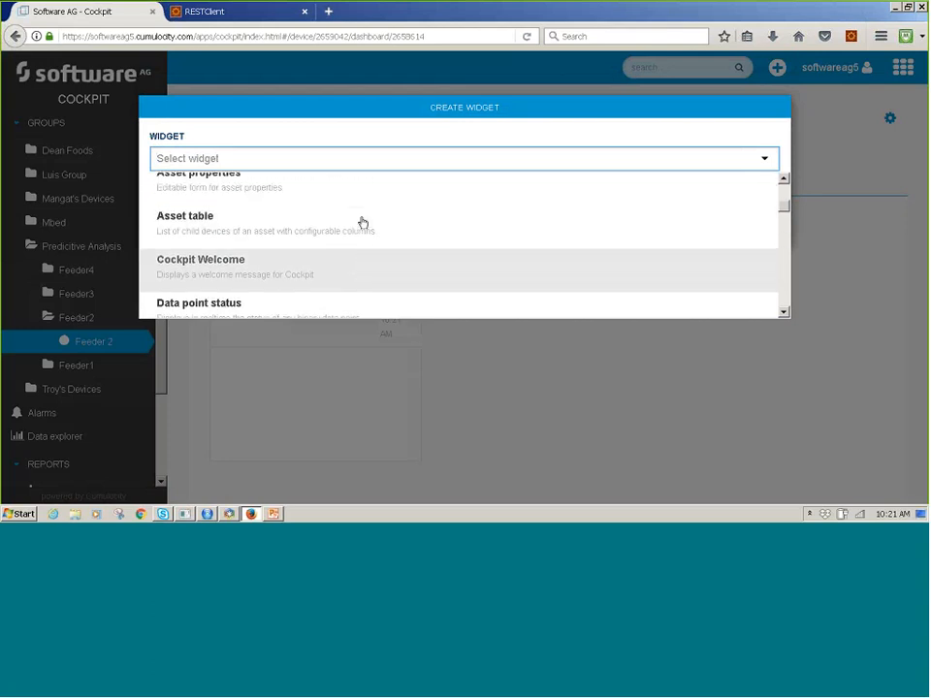
pyautogui.scroll(-5, 359, 233)
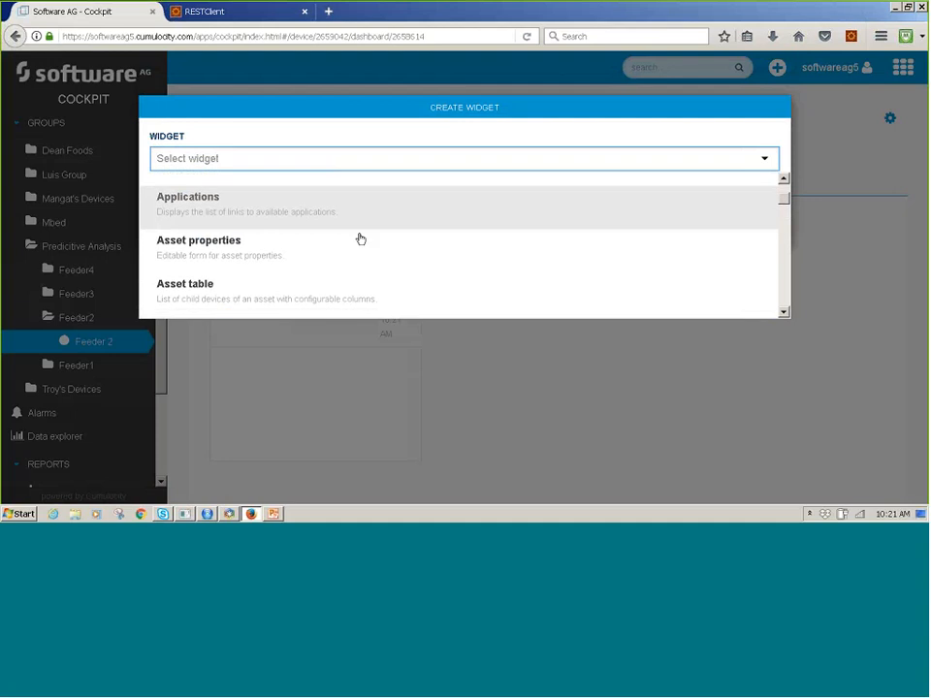
pyautogui.scroll(-1, 358, 240)
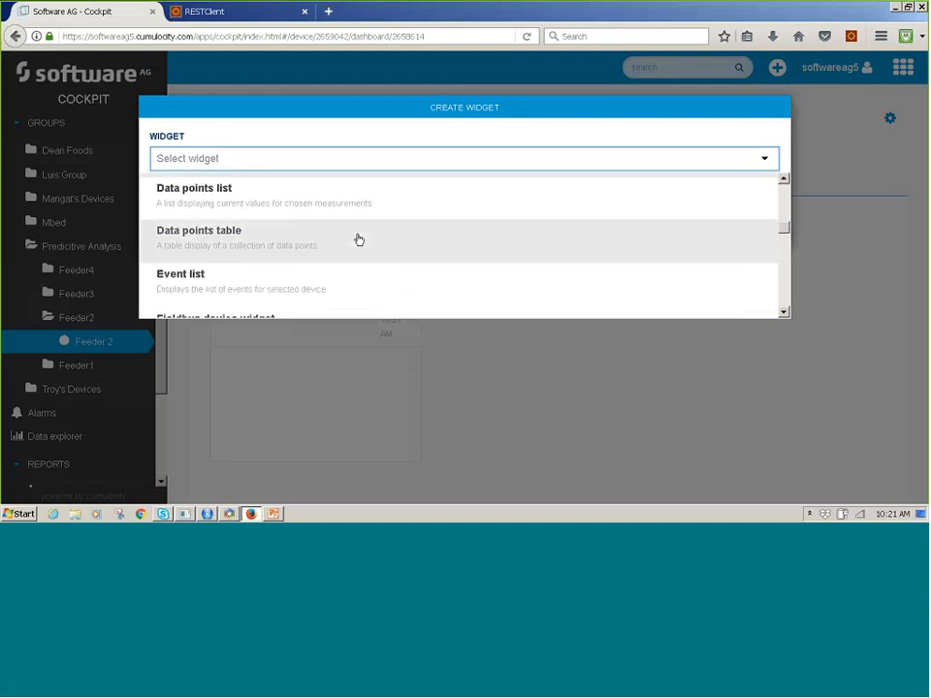
pyautogui.click(264, 203)
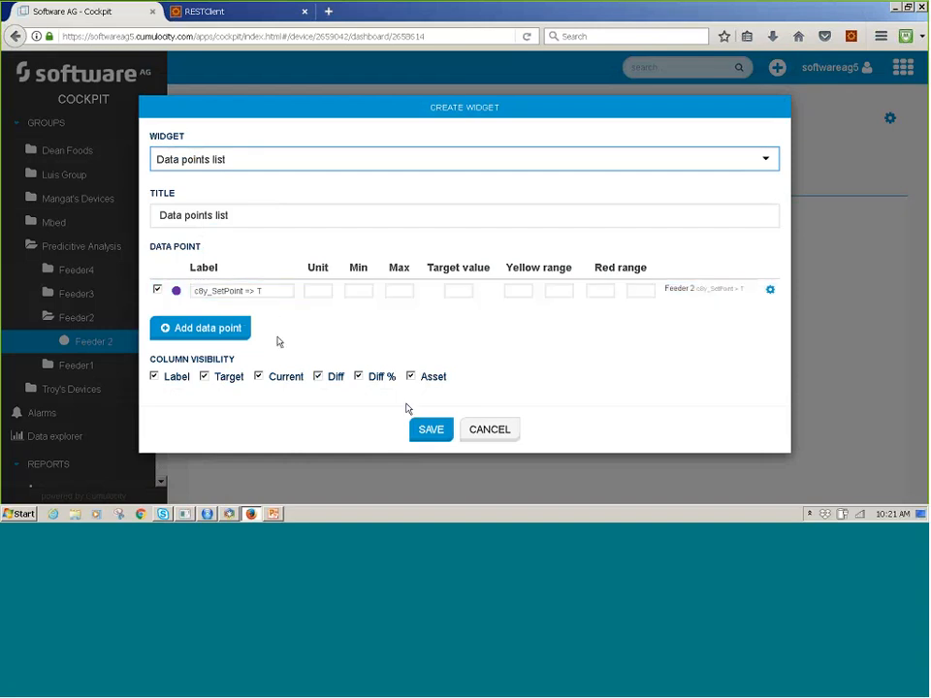
pyautogui.click(430, 433)
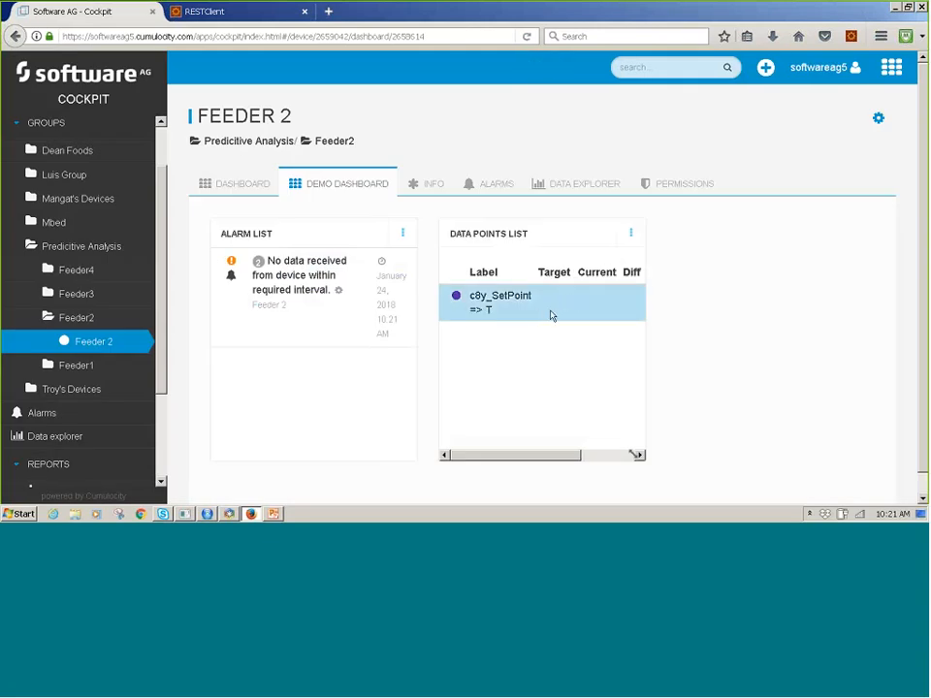
# In RESTClient, set the measurement value in the request body to 249.0, send the request, and return to Cockpit.
pyautogui.click(224, 12)
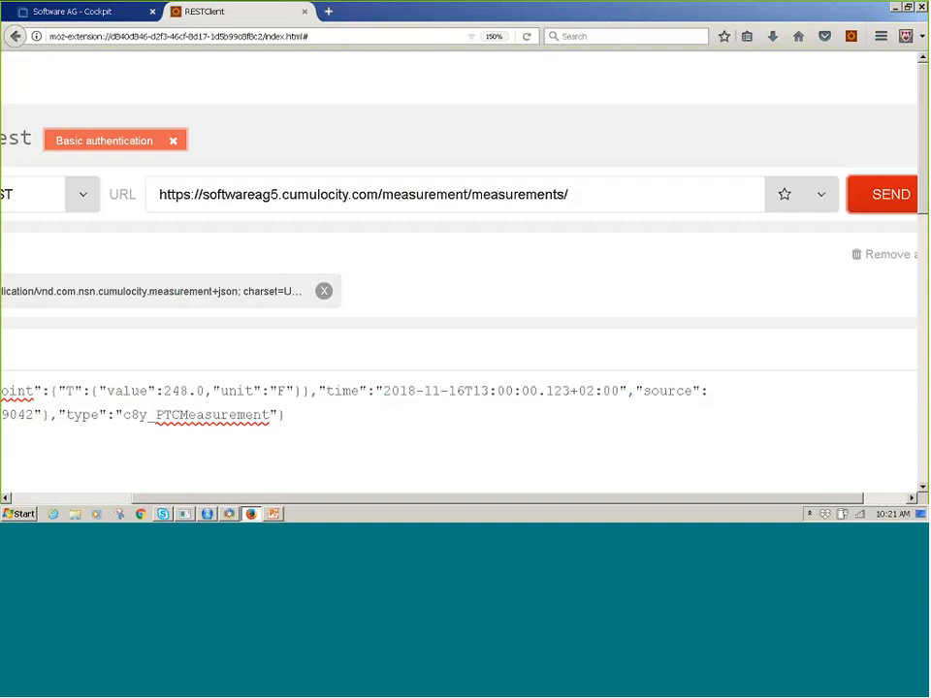
pyautogui.click(188, 391)
pyautogui.press('BackSpace')
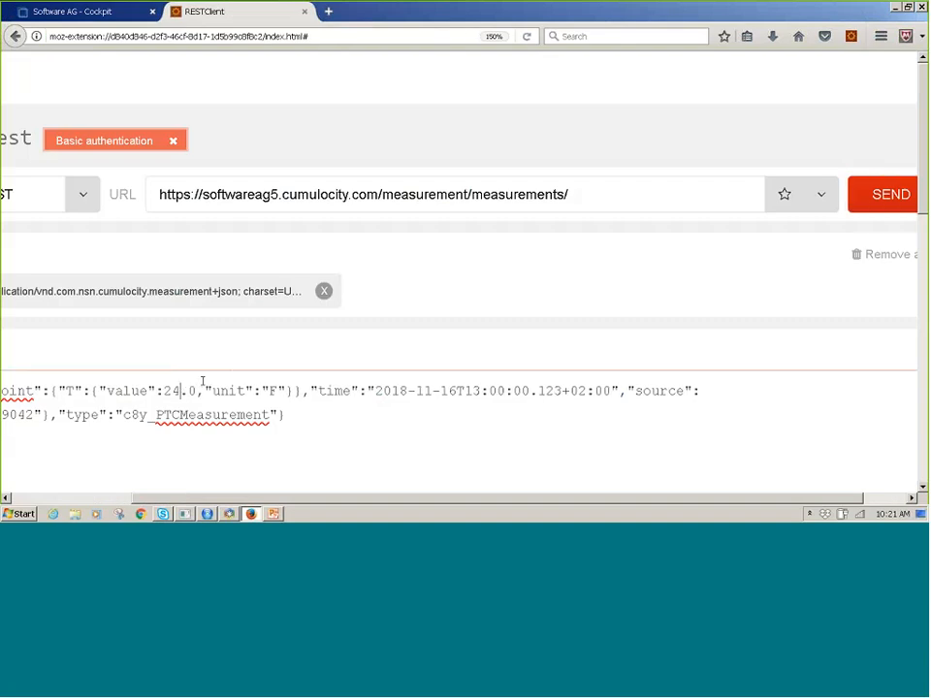
pyautogui.write('9')
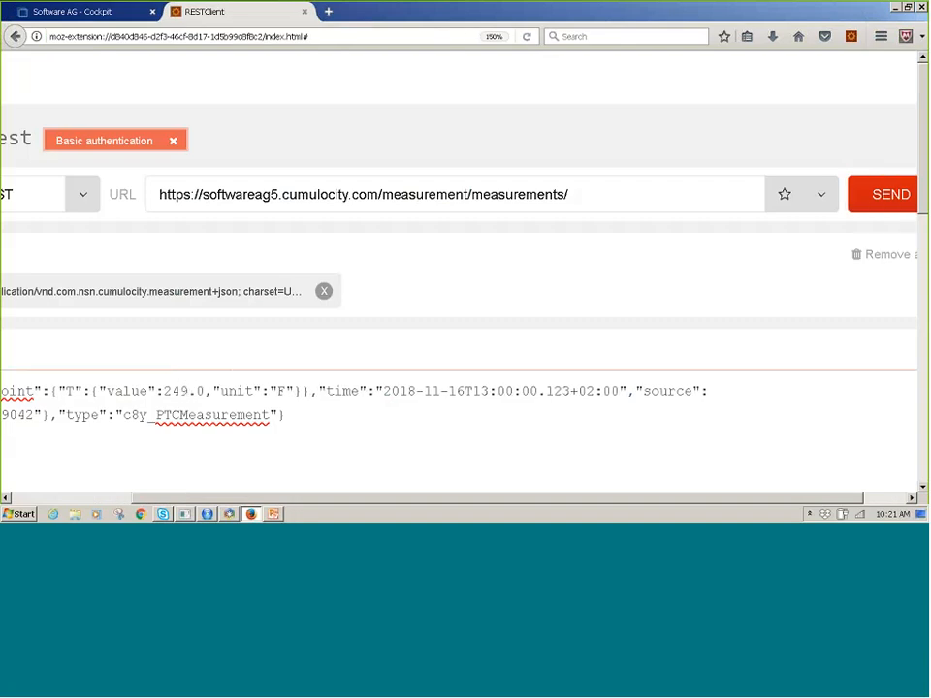
pyautogui.click(880, 193)
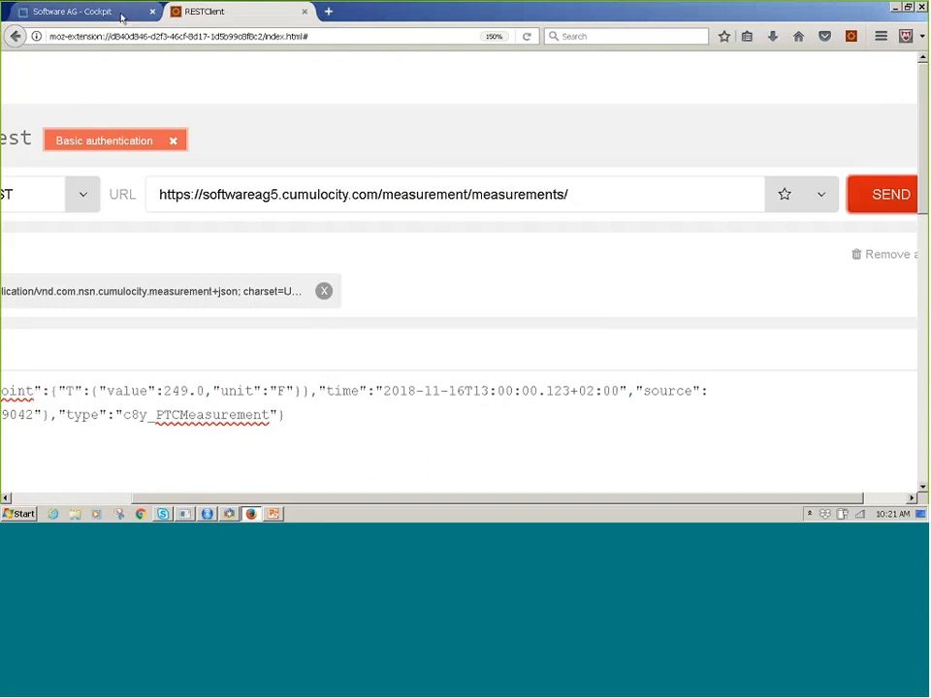
pyautogui.click(122, 11)
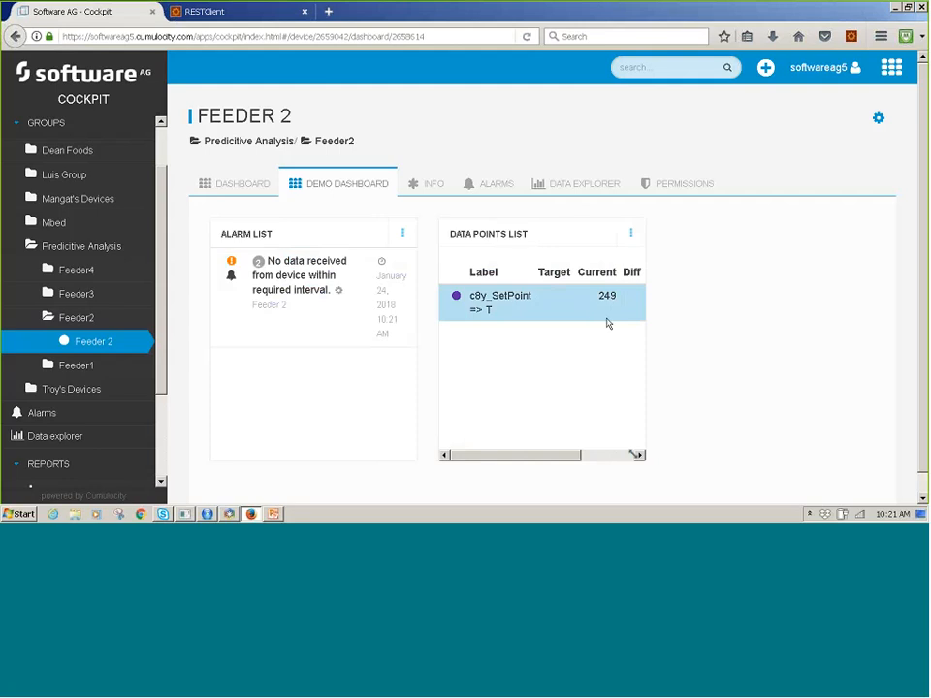
# Start a new SCADA widget on the Demo Dashboard, keeping the title SCADA.
pyautogui.click(879, 120)
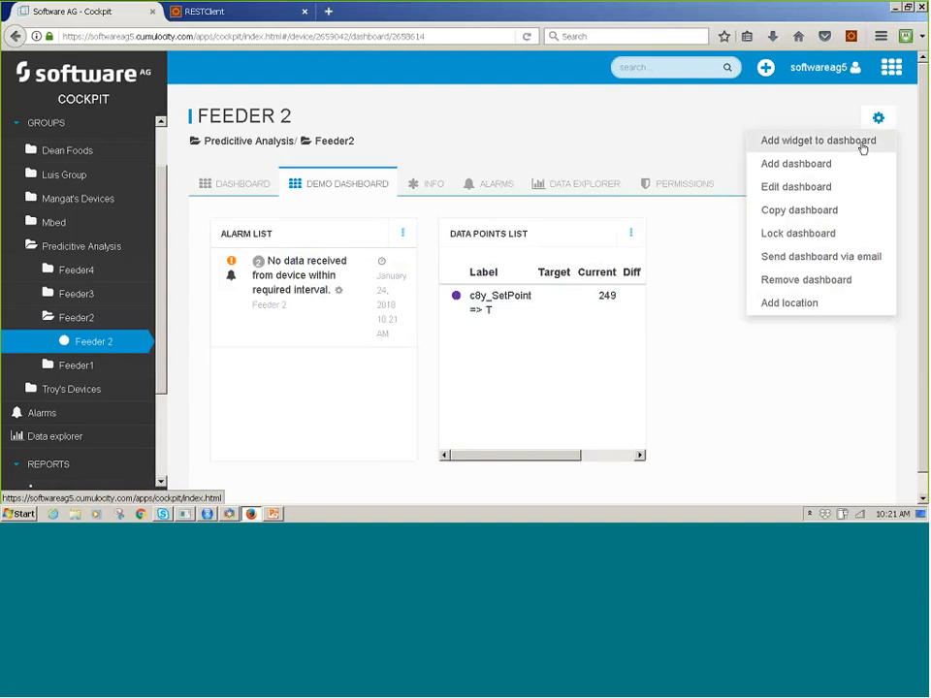
pyautogui.click(859, 142)
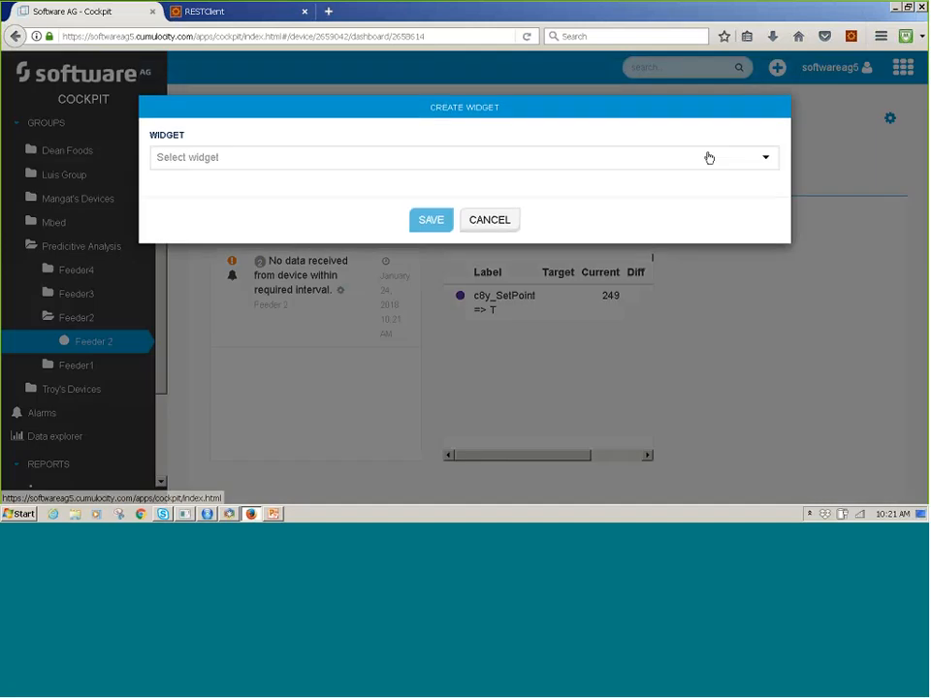
pyautogui.click(364, 163)
pyautogui.scroll(-8, 512, 233)
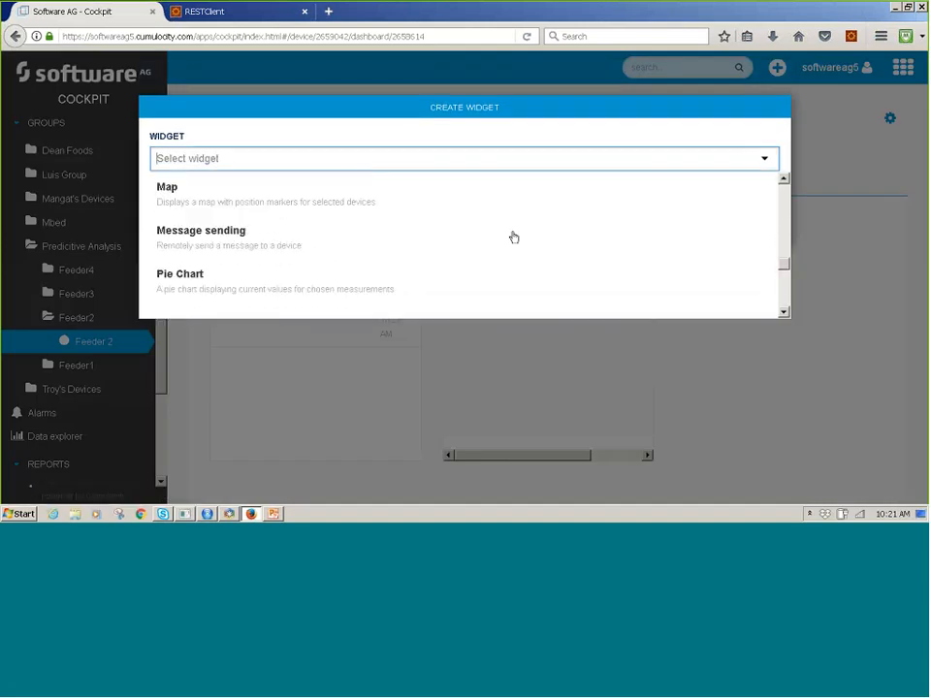
pyautogui.scroll(-4, 514, 237)
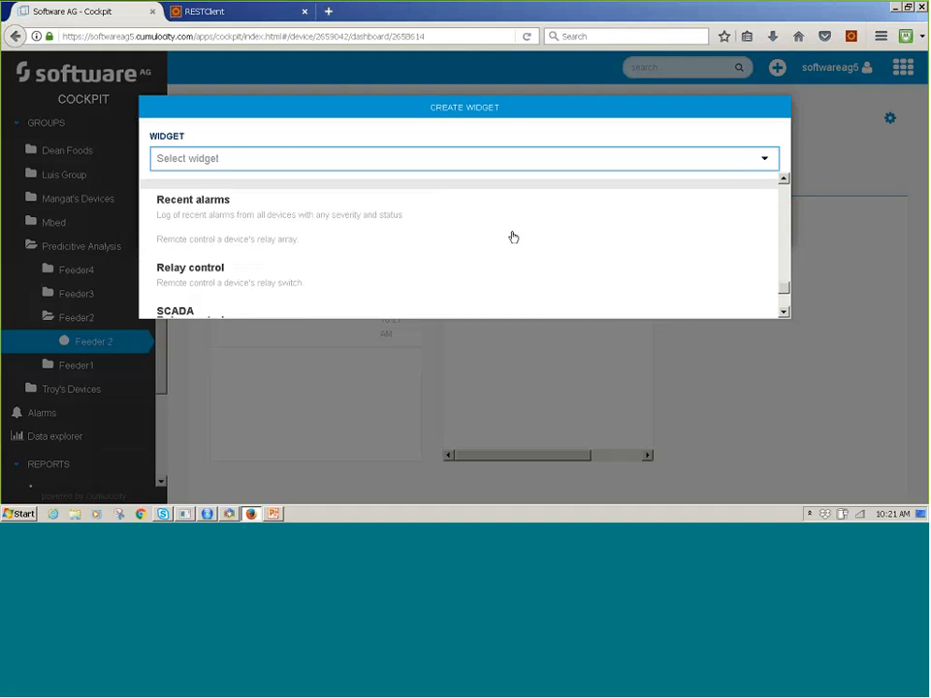
pyautogui.click(513, 237)
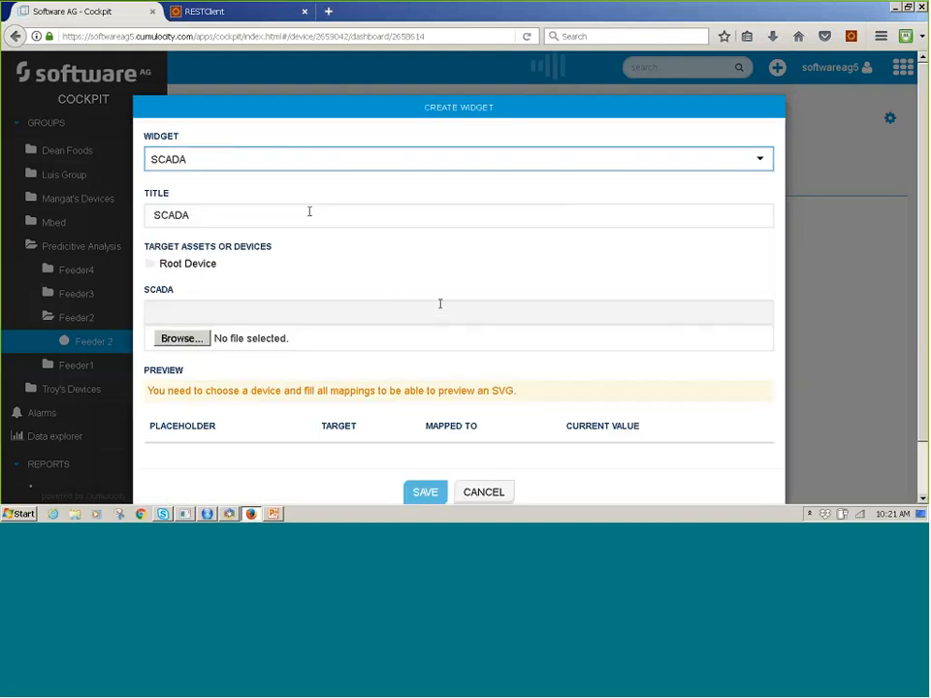
# Load gocp7-h41io.svg from the Demo folder as the SCADA widget's drawing, with Feeder 2 as the target device.
pyautogui.scroll(-2, 396, 279)
pyautogui.click(179, 269)
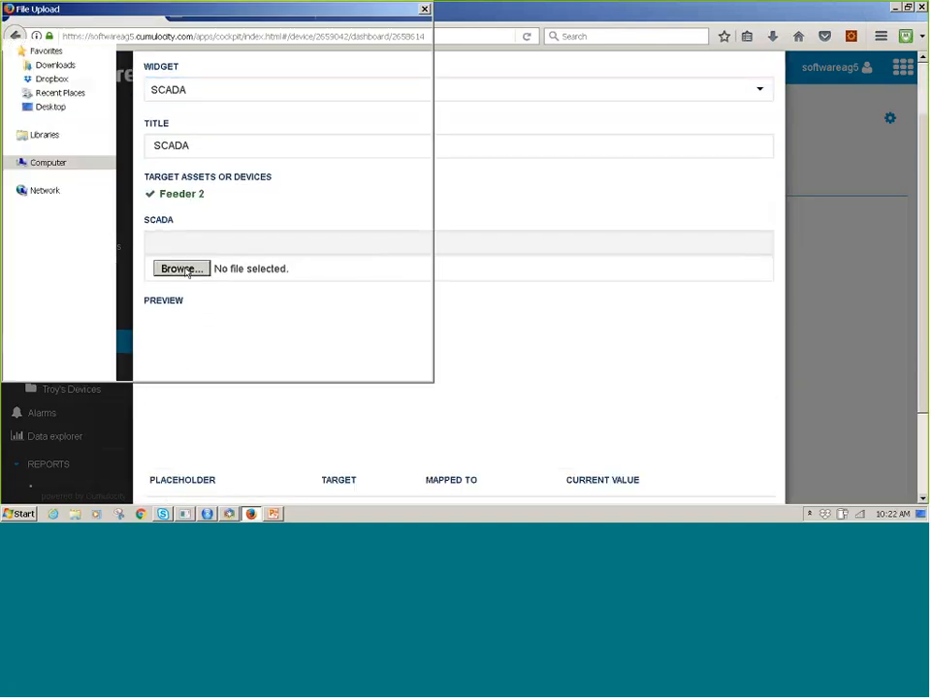
pyautogui.click(180, 105)
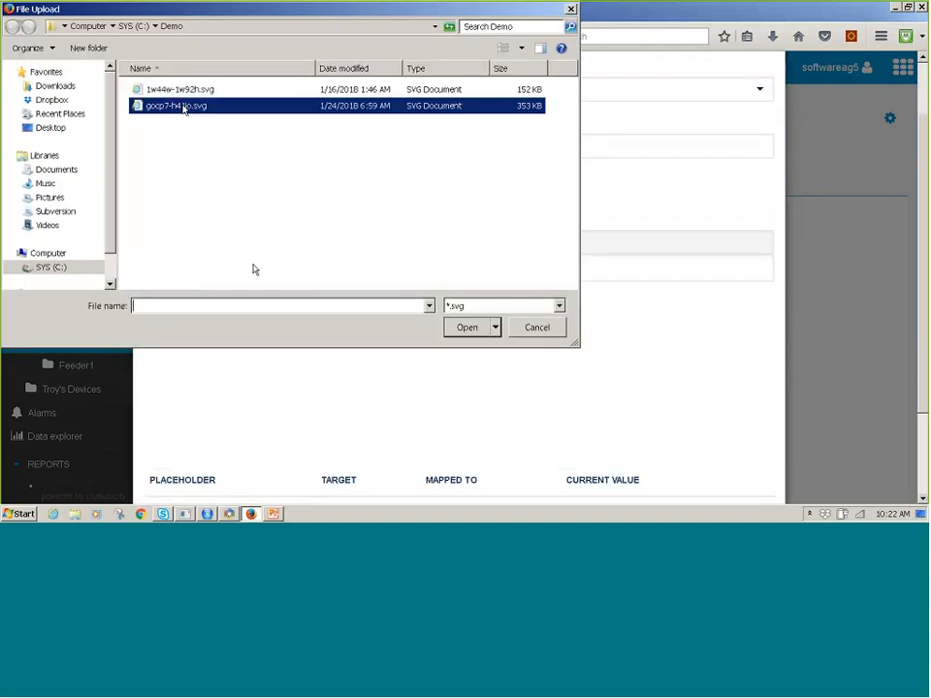
pyautogui.click(468, 327)
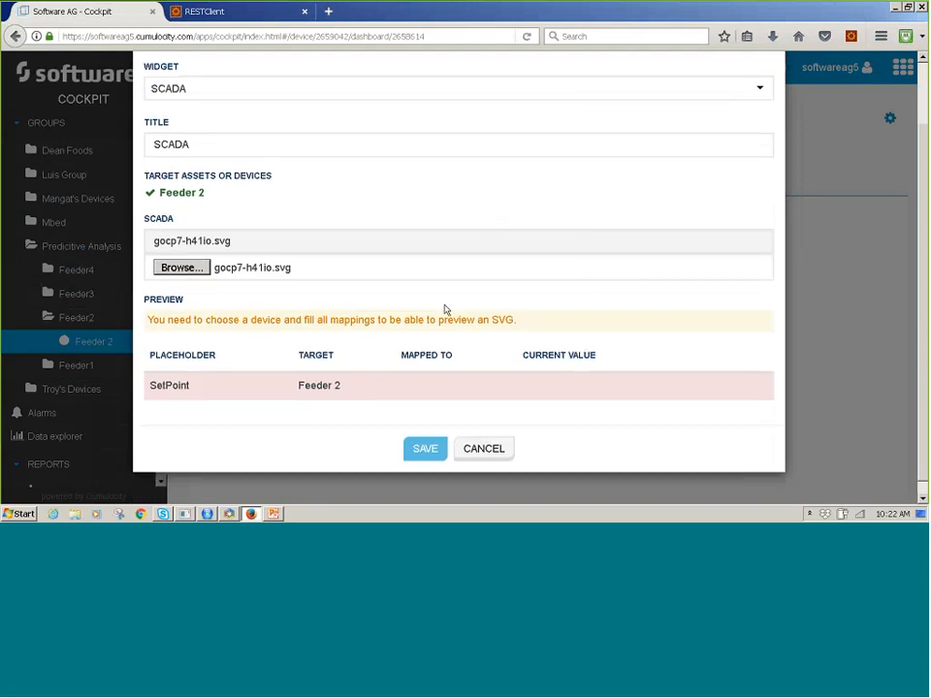
# Assign the Last measurement computed property of Feeder 2 to the SetPoint placeholder.
pyautogui.scroll(-1, 255, 386)
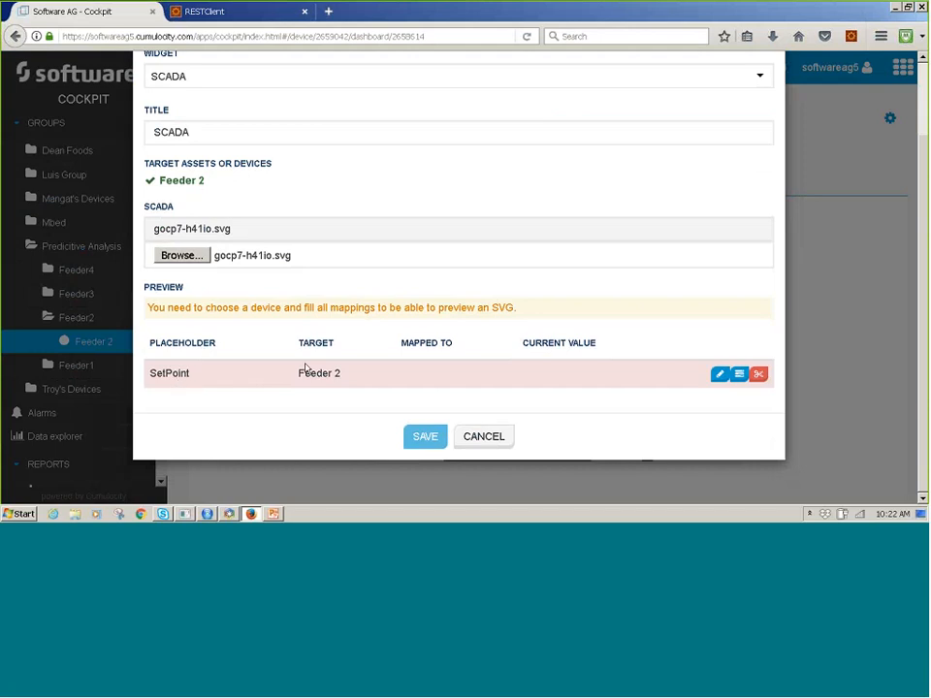
pyautogui.click(718, 375)
pyautogui.scroll(-7, 474, 322)
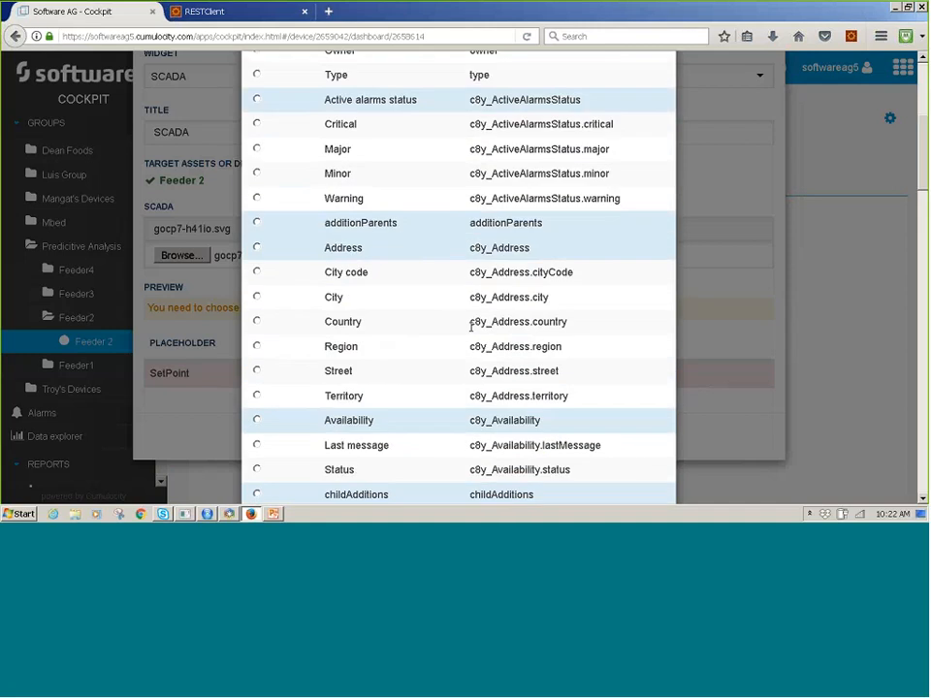
pyautogui.scroll(-15, 462, 348)
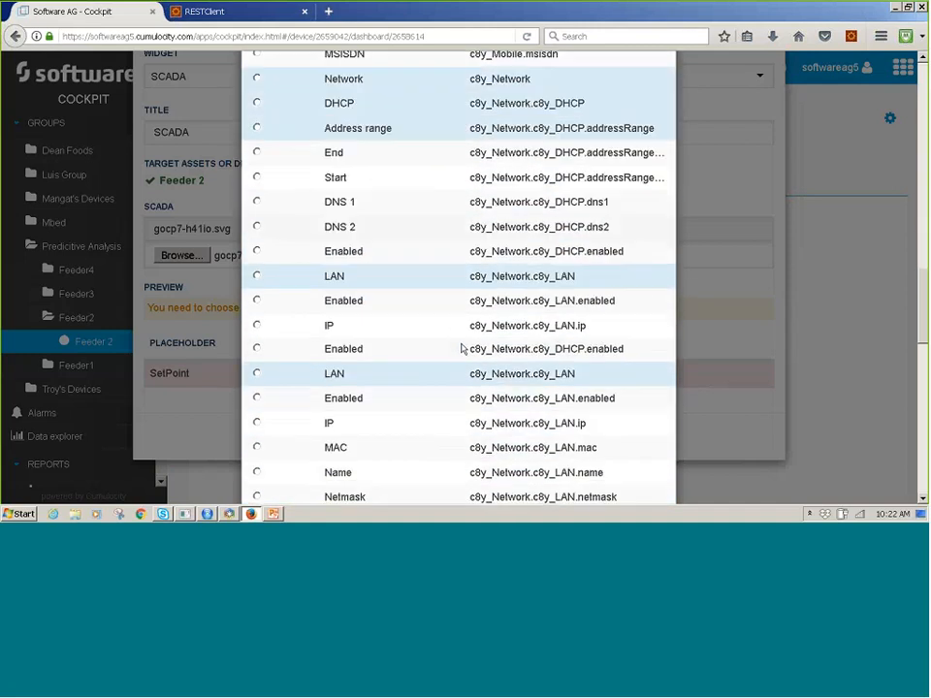
pyautogui.scroll(-4, 452, 291)
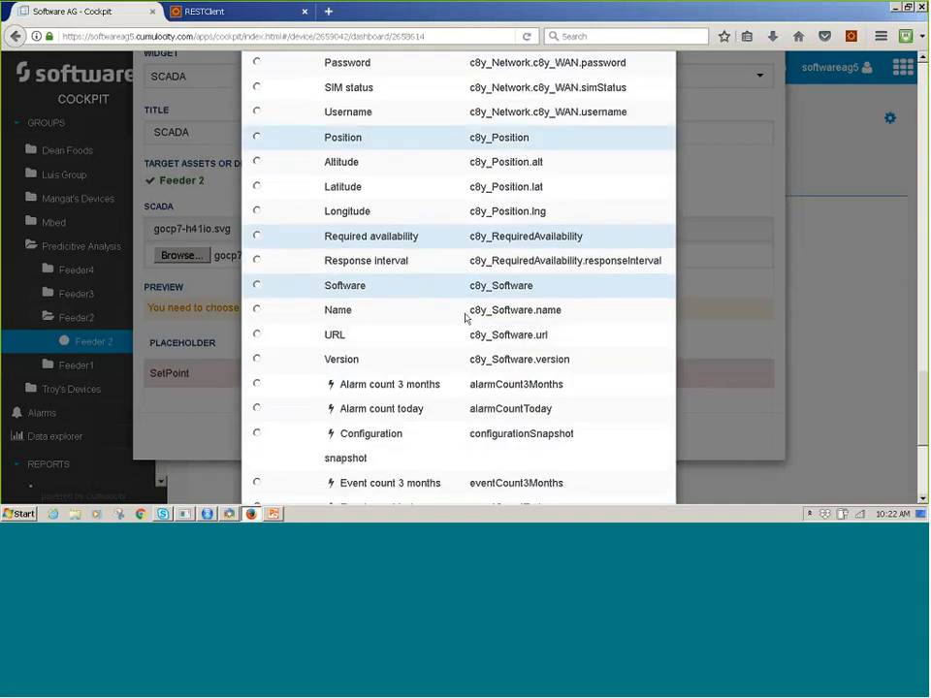
pyautogui.scroll(-3, 465, 322)
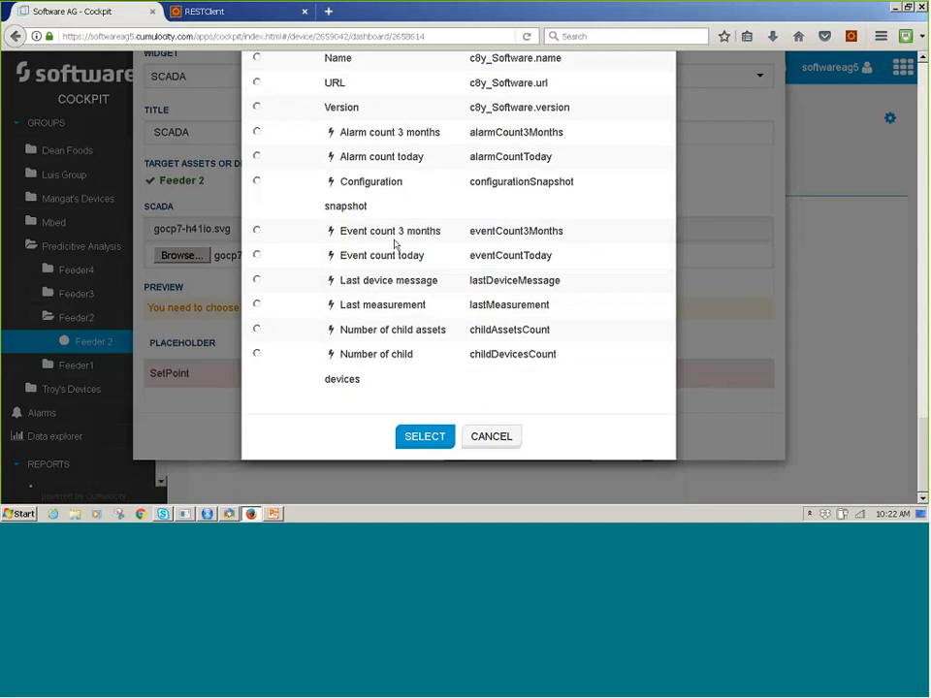
pyautogui.click(257, 305)
pyautogui.click(257, 305)
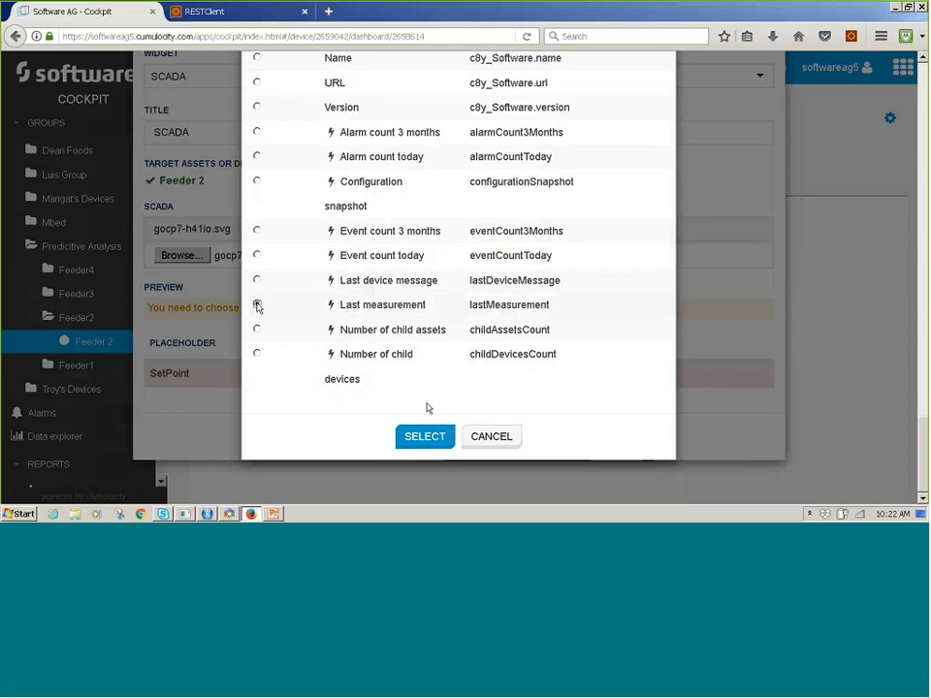
pyautogui.click(424, 437)
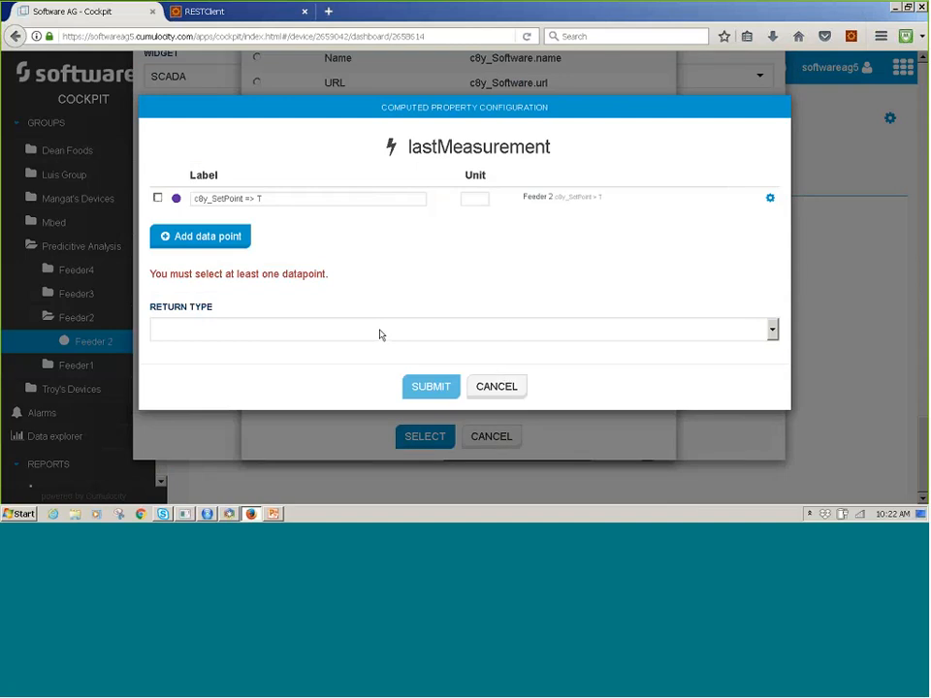
# Configure the Last measurement property with data point c8y_SetPoint => T and return type Only value, and save the SCADA widget.
pyautogui.click(382, 331)
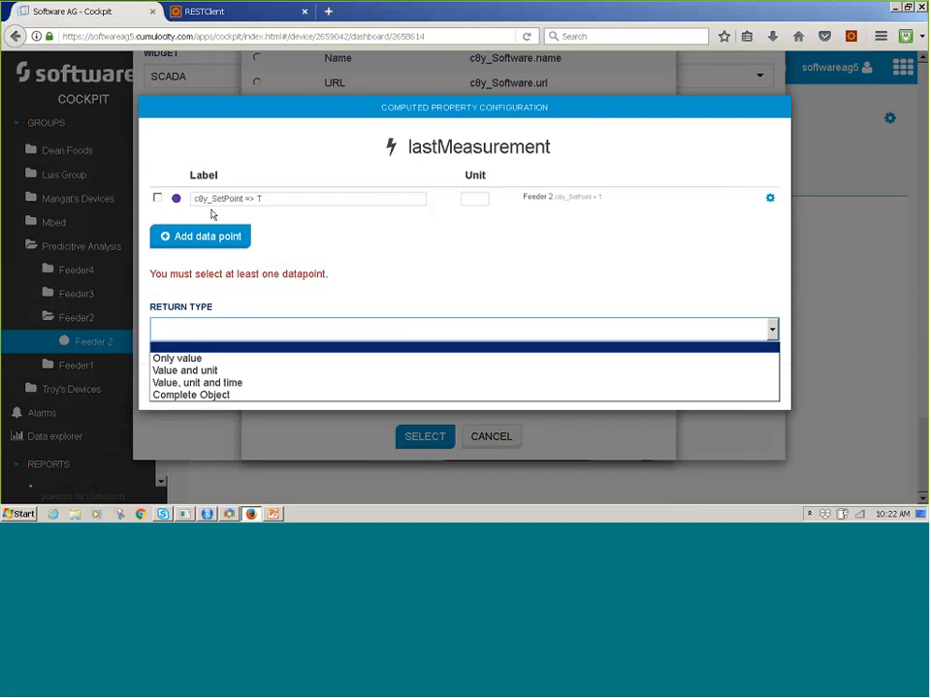
pyautogui.click(175, 199)
pyautogui.click(196, 239)
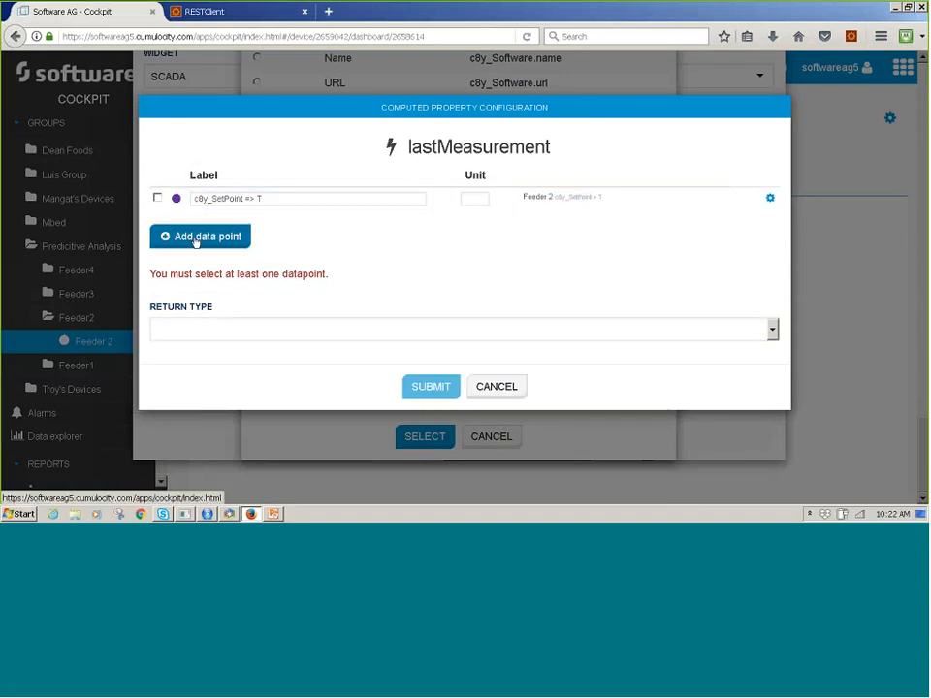
pyautogui.click(356, 333)
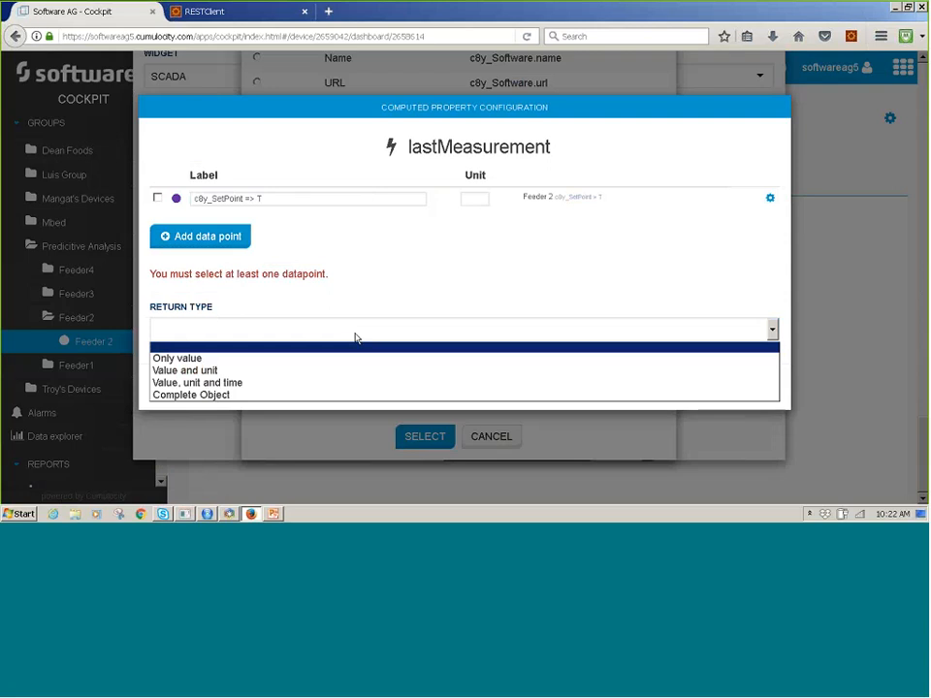
pyautogui.click(262, 356)
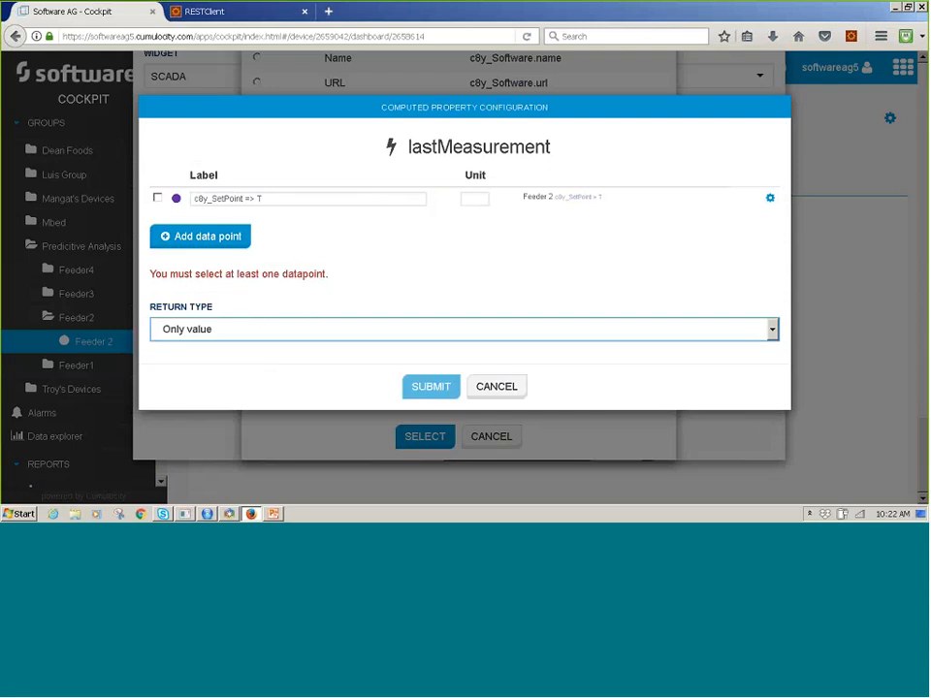
pyautogui.click(158, 199)
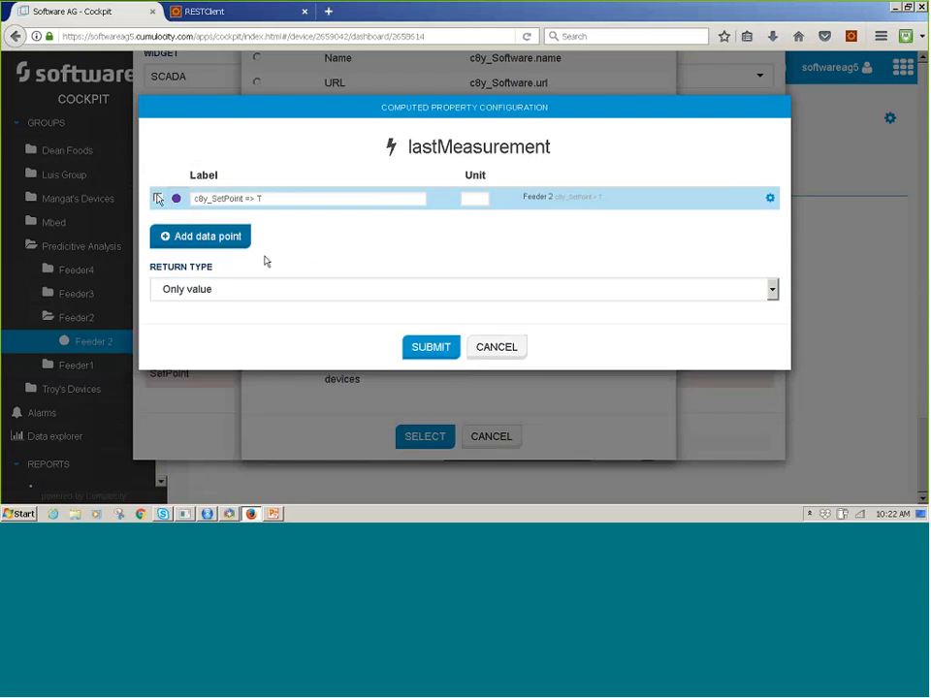
pyautogui.click(432, 347)
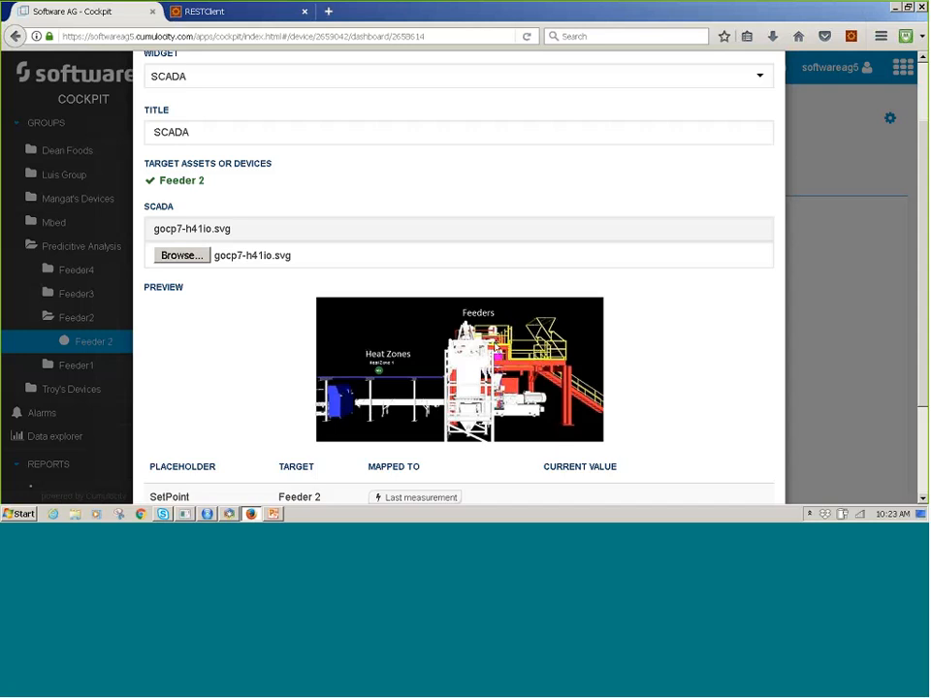
pyautogui.scroll(-3, 648, 386)
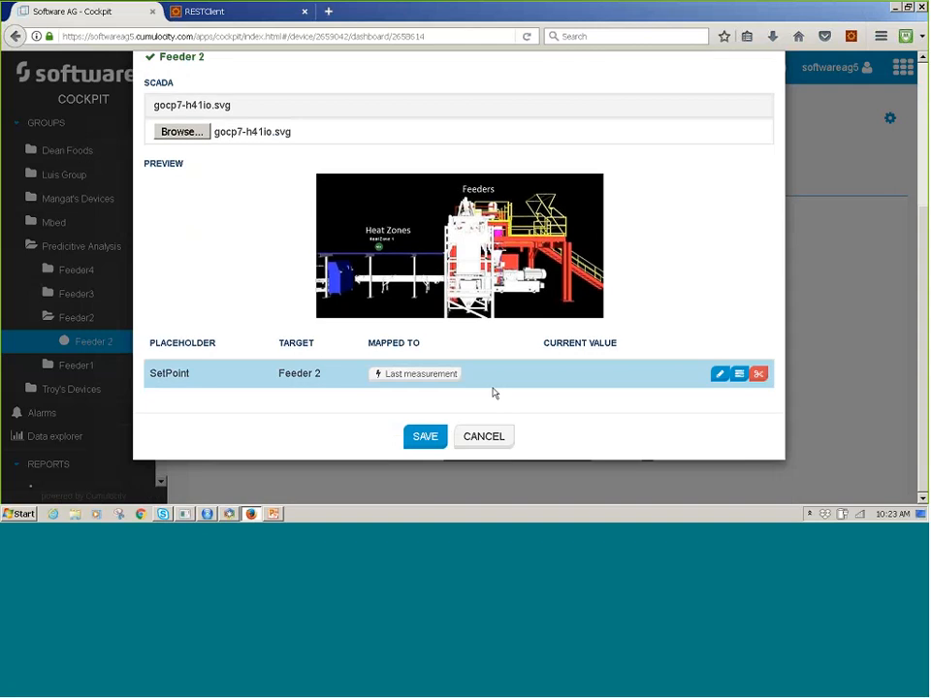
pyautogui.click(425, 436)
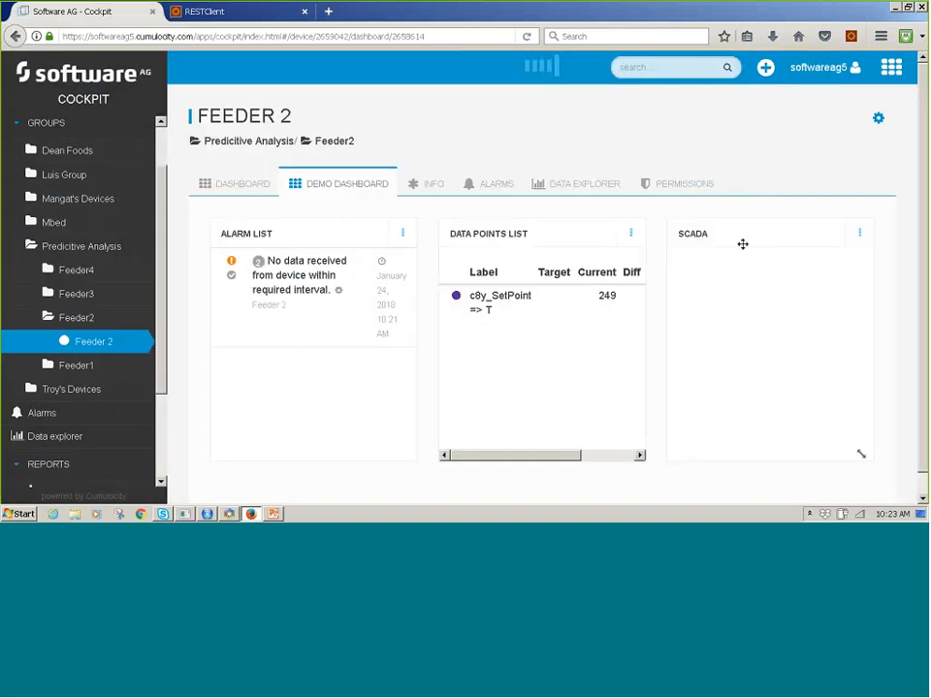
# Move the SCADA widget above the alarm and data point lists and enlarge it to span nearly the full dashboard width.
pyautogui.moveTo(752, 233); pyautogui.dragTo(268, 220)
pyautogui.moveTo(403, 449); pyautogui.dragTo(825, 414)
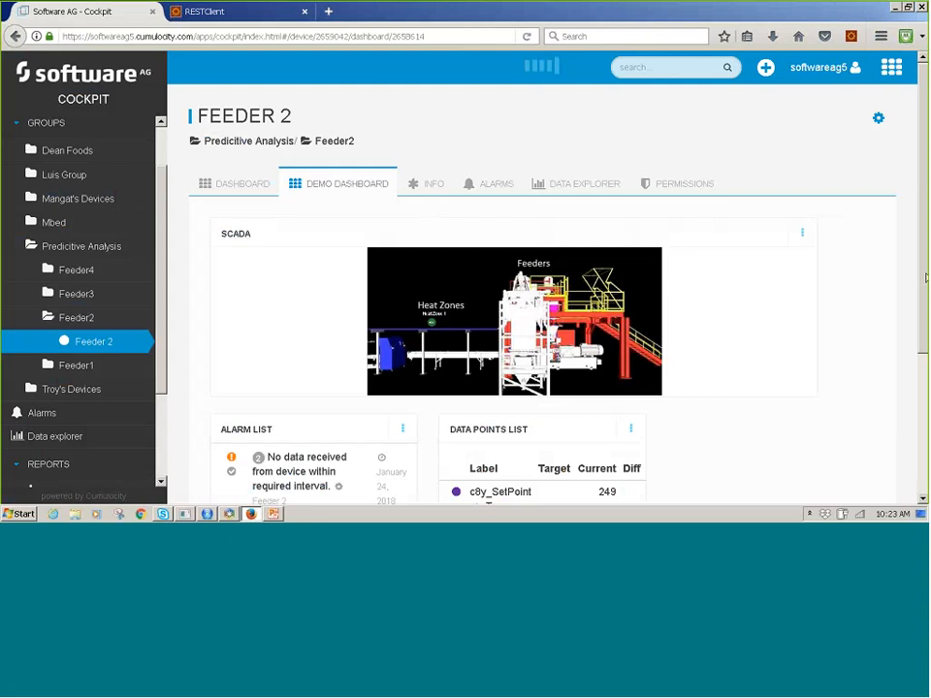
pyautogui.scroll(-1, 926, 278)
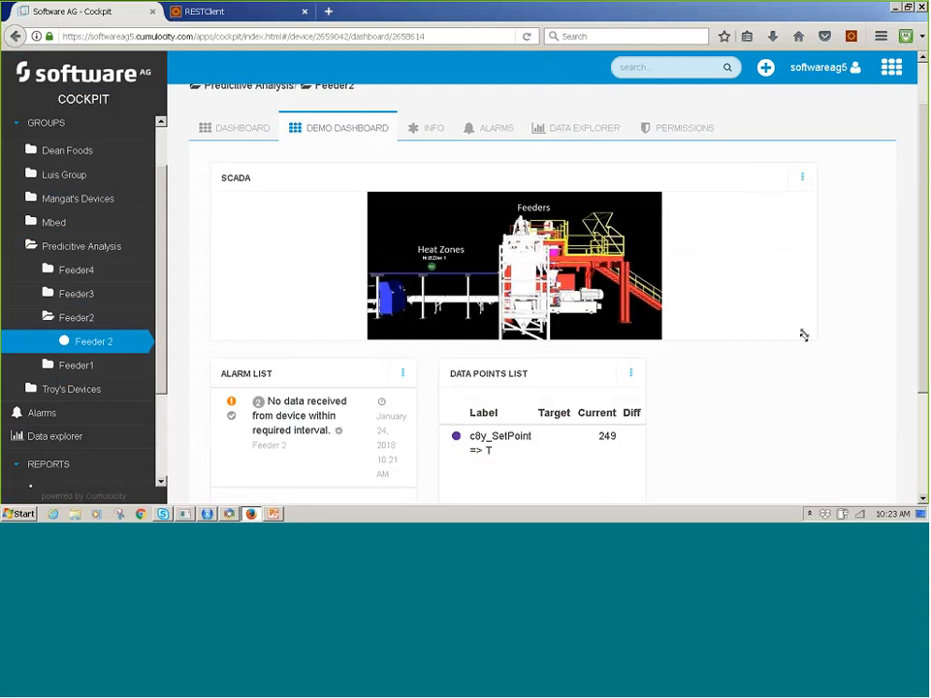
pyautogui.moveTo(803, 335); pyautogui.dragTo(820, 380)
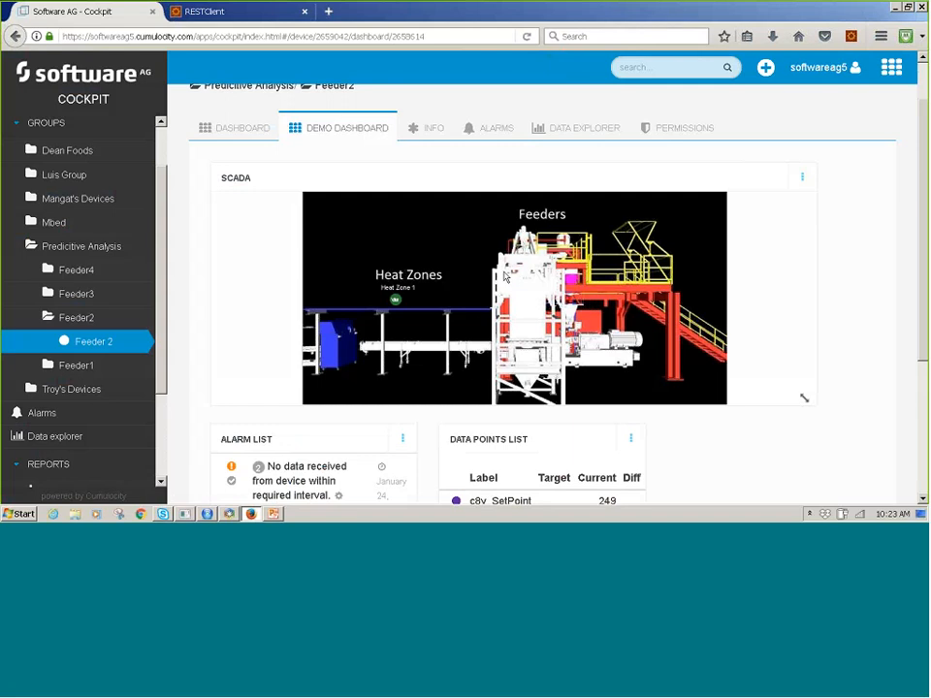
# Check the measurement request in RESTClient, and review the SCADA, alarm list and data points widgets on the Demo Dashboard in Cockpit.
pyautogui.click(232, 14)
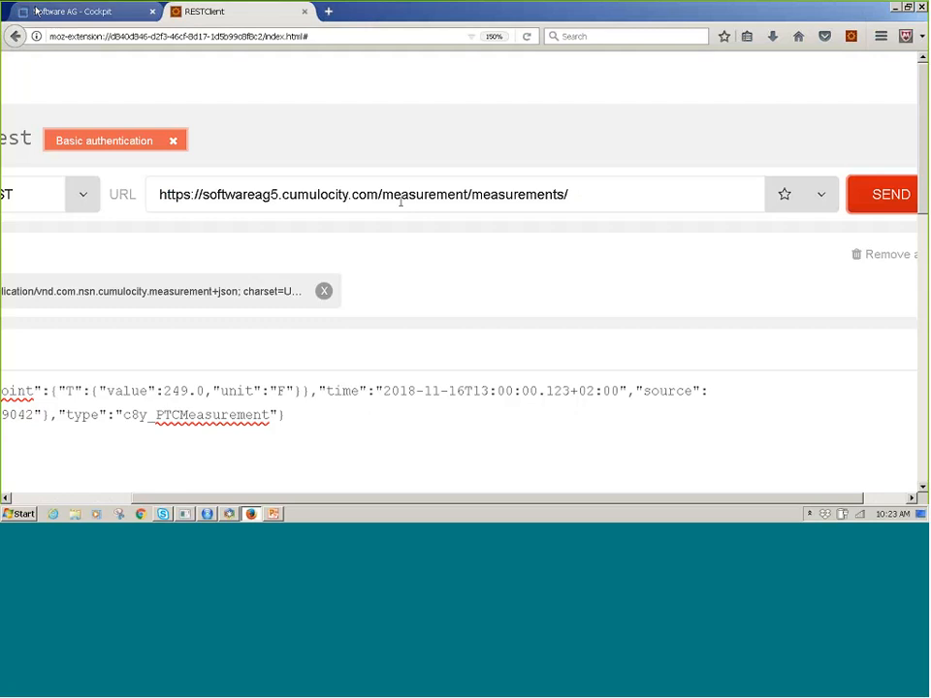
pyautogui.click(78, 12)
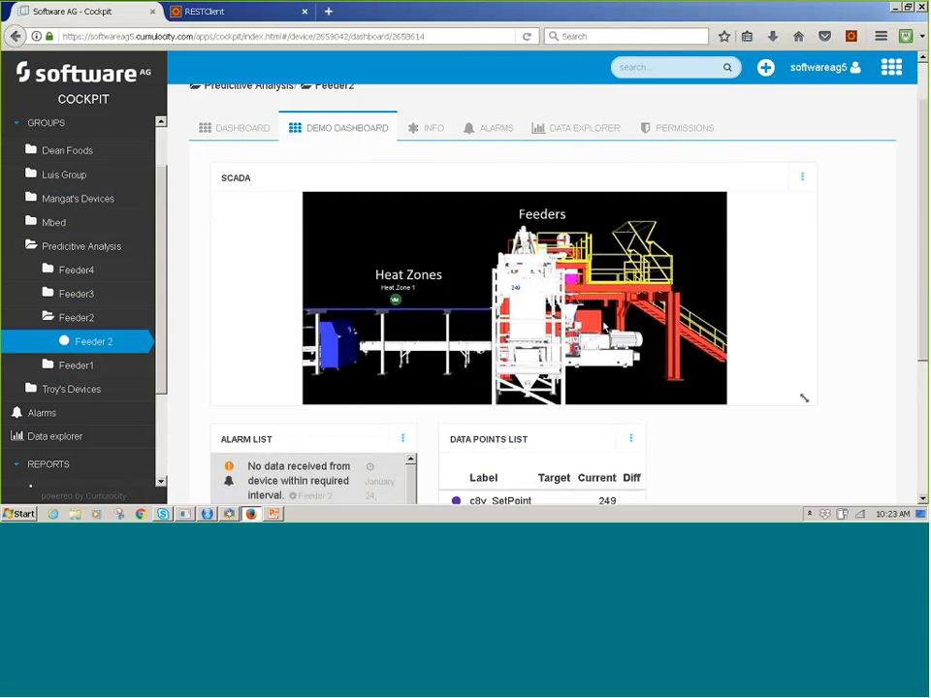
pyautogui.scroll(-1, 475, 167)
pyautogui.scroll(-3, 604, 328)
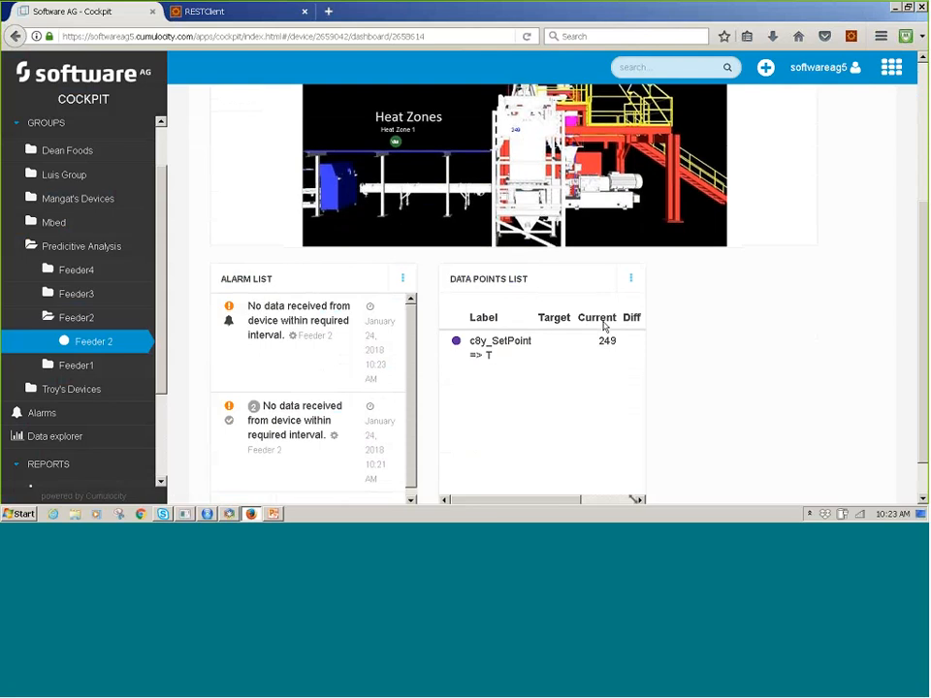
pyautogui.scroll(5, 657, 308)
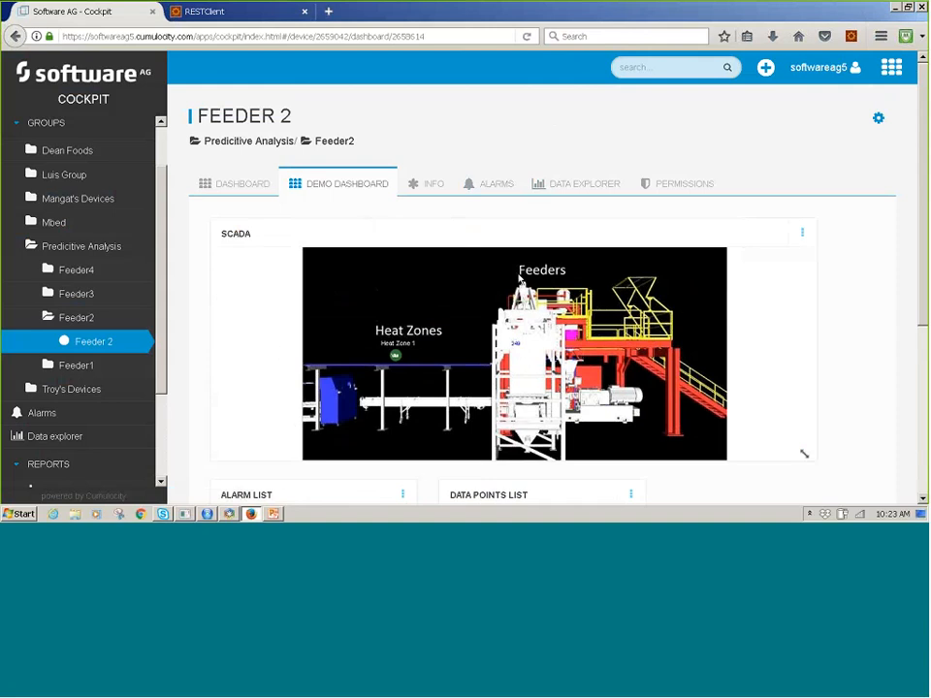
# Switch to RStudio, run the library(Amelia) and library(ROSE) lines of Feeder.R, and bring up the fdr_glm.pmml file.
pyautogui.click(207, 515)
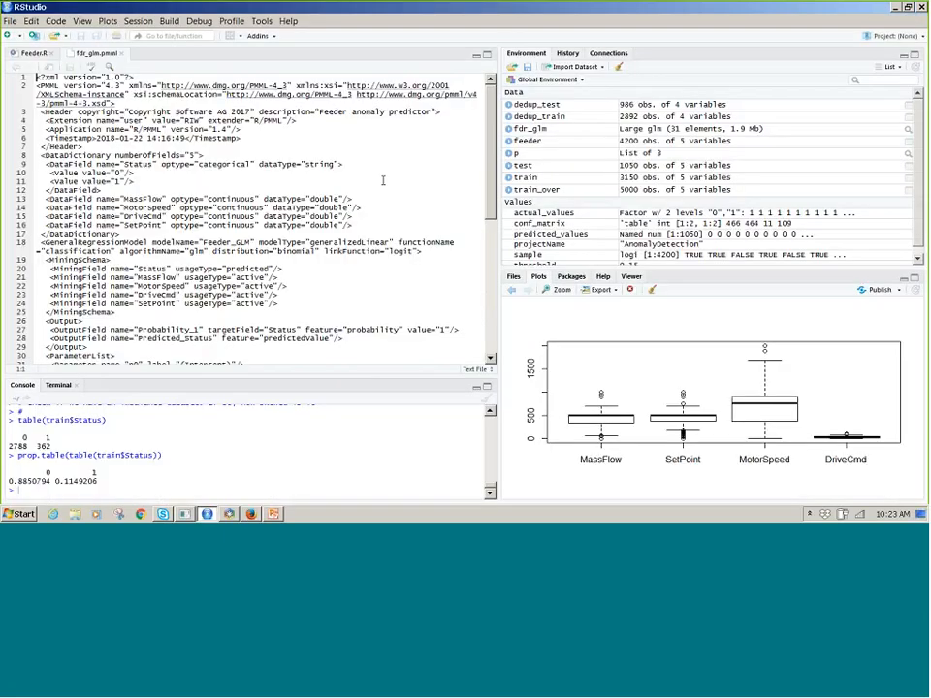
pyautogui.click(35, 53)
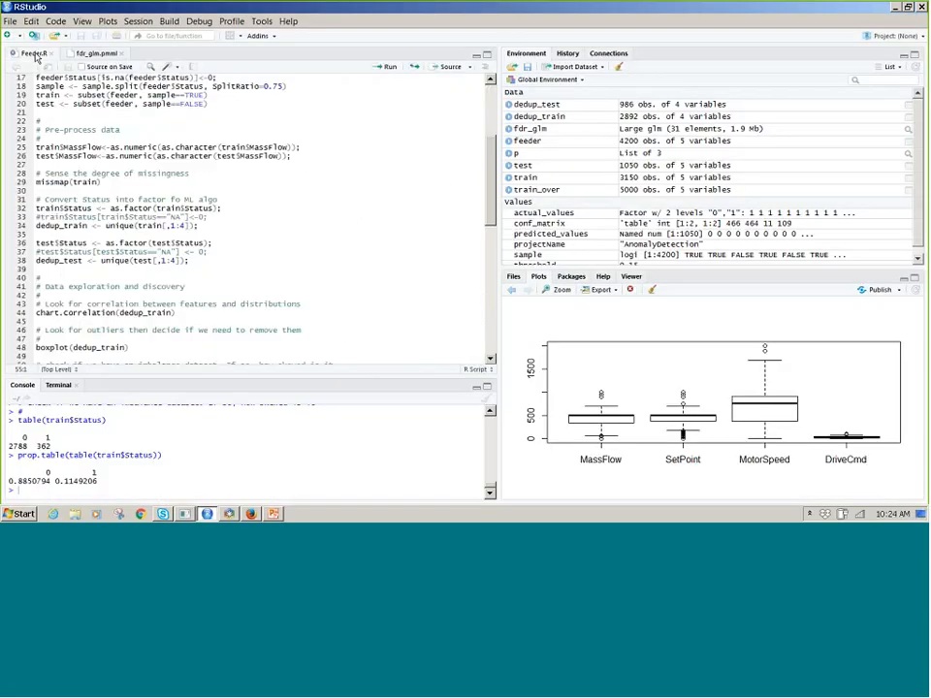
pyautogui.scroll(5, 476, 111)
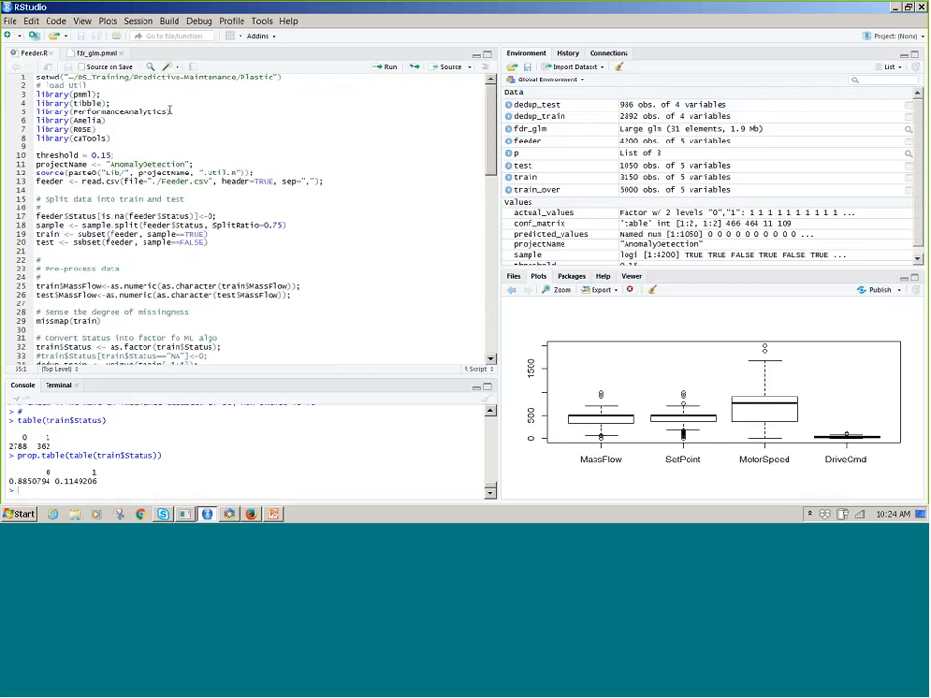
pyautogui.click(138, 119)
pyautogui.click(387, 68)
pyautogui.click(389, 68)
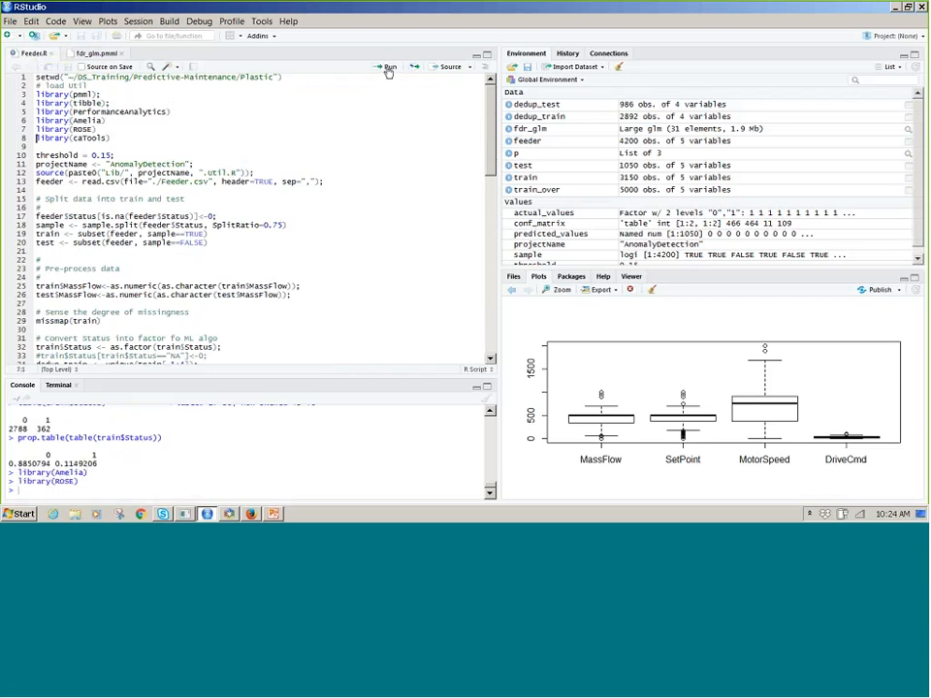
pyautogui.click(100, 53)
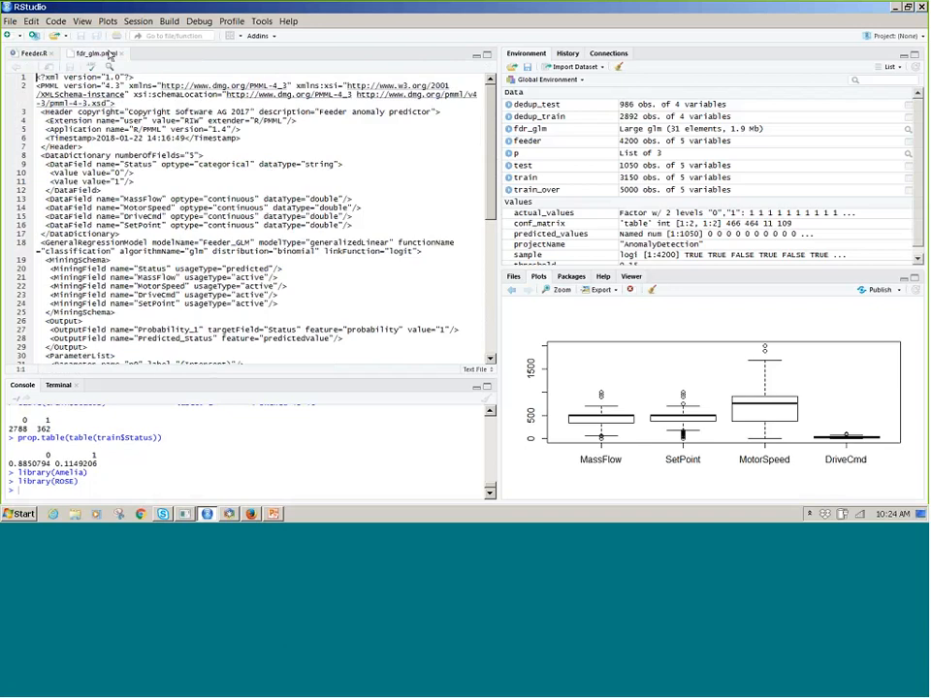
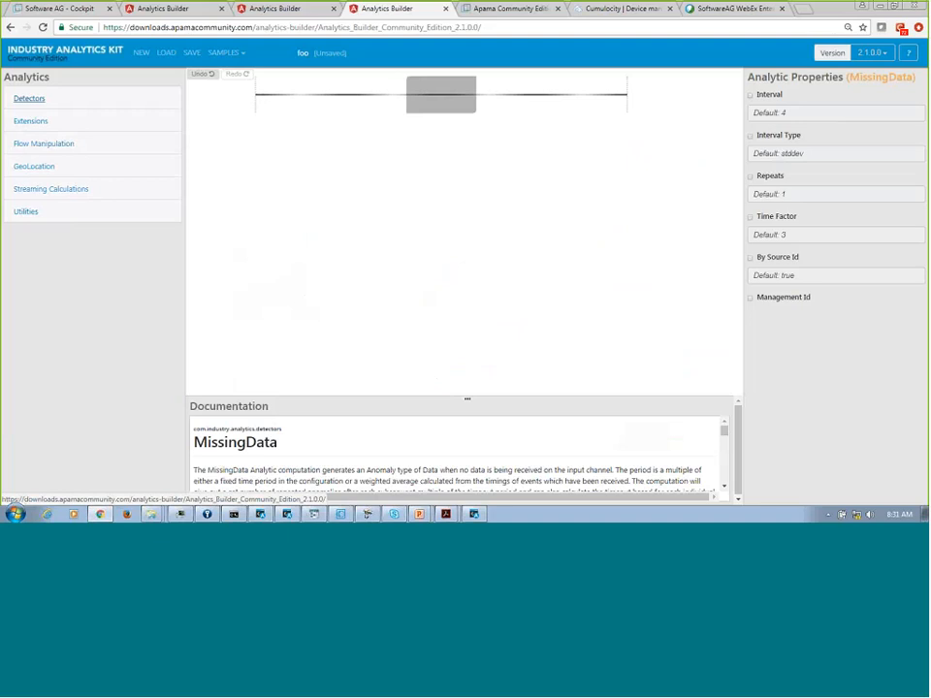
pyautogui.click(20, 126)
pyautogui.moveTo(50, 157); pyautogui.dragTo(446, 97)
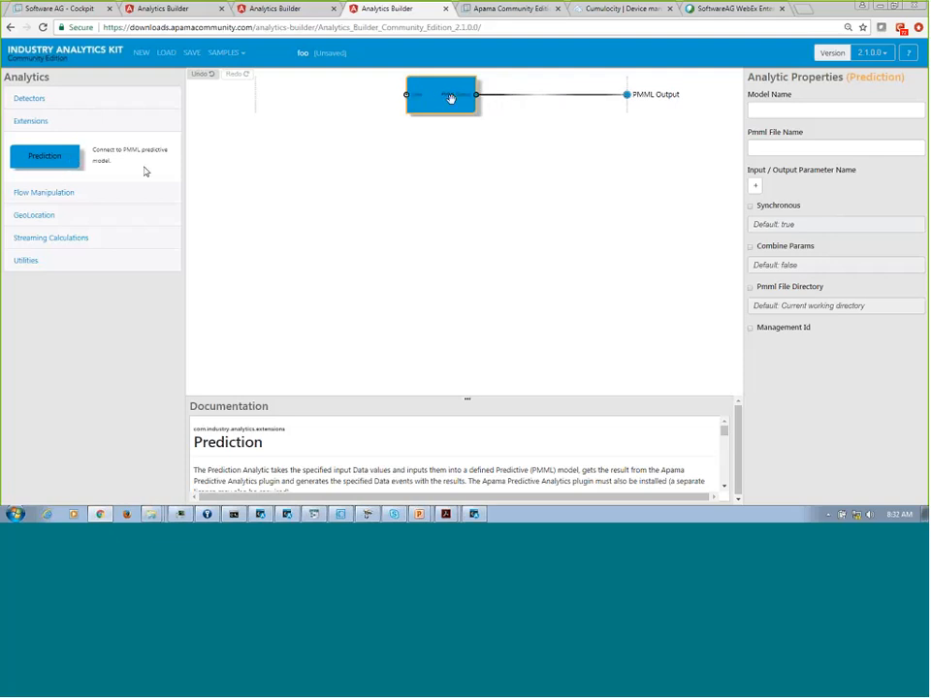
pyautogui.moveTo(451, 98); pyautogui.dragTo(454, 104)
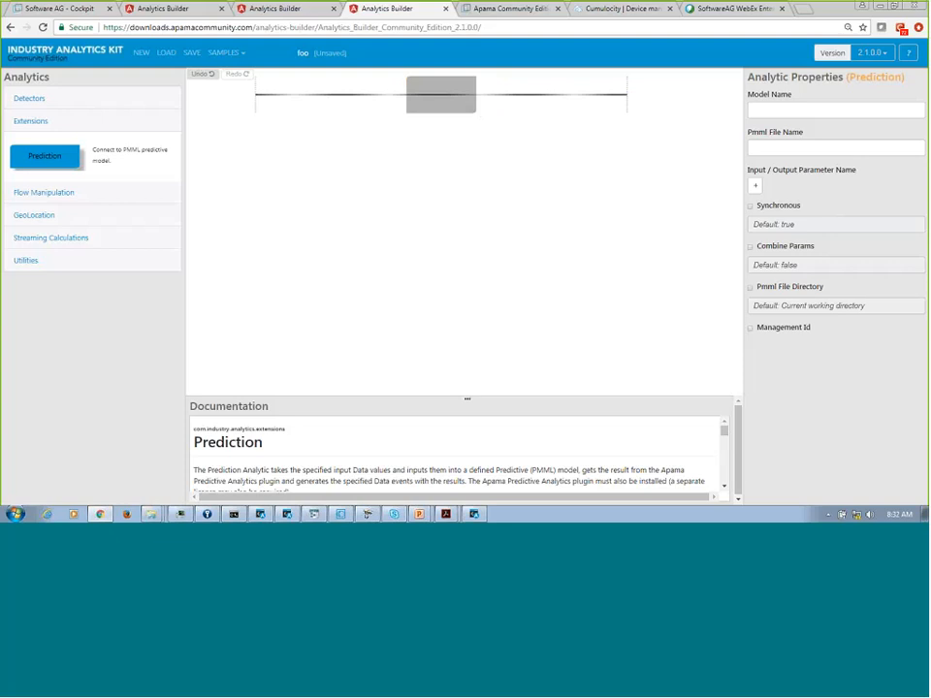
# Build a Data-to-Filtered row with a Throttler feeding a Filter analytic, and enlarge the documentation area to review both analytics.
pyautogui.click(40, 198)
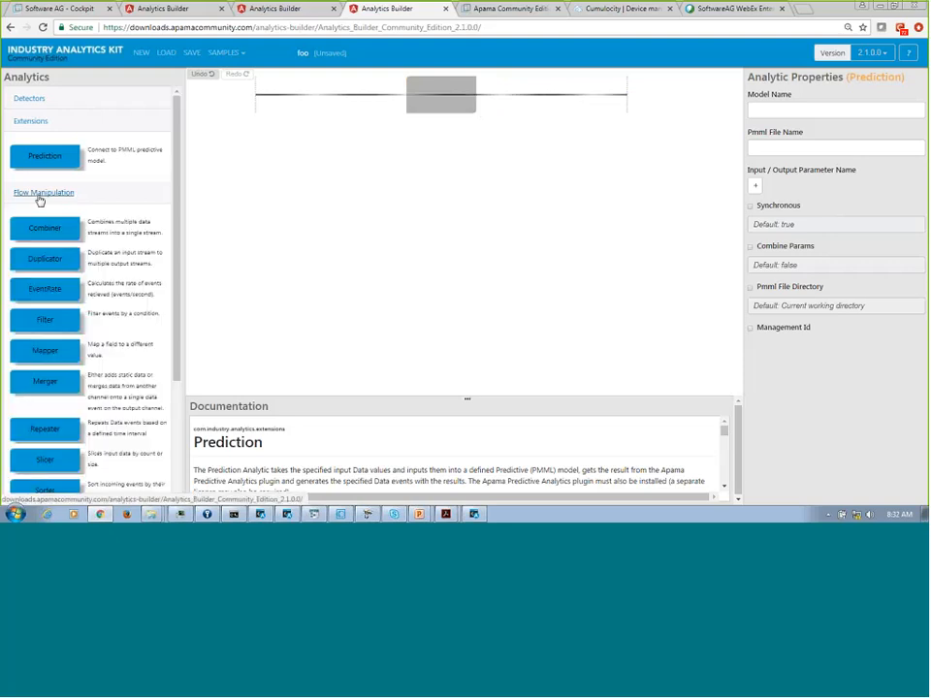
pyautogui.click(38, 322)
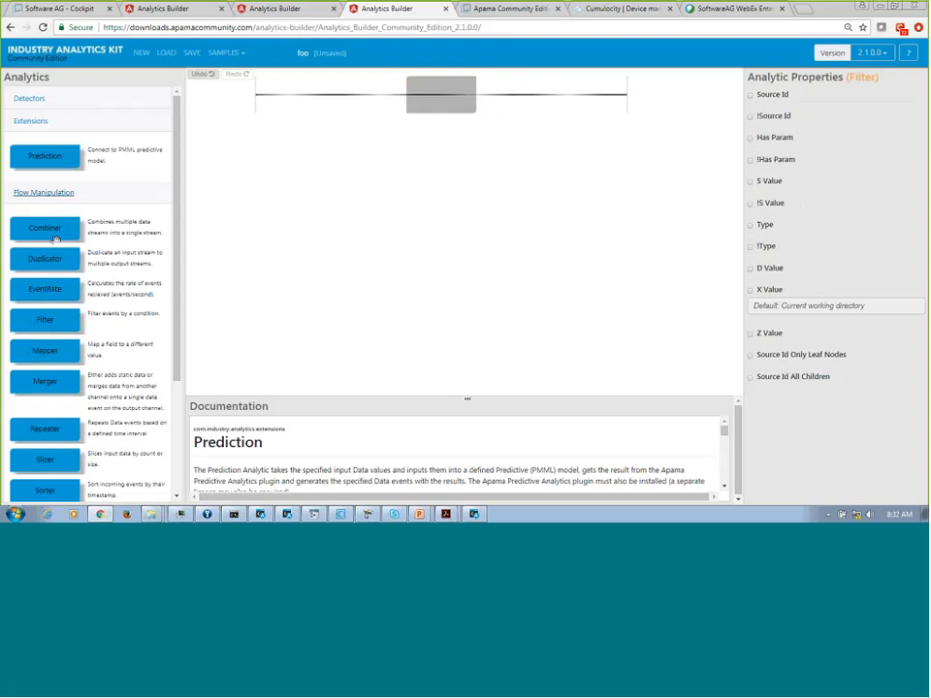
pyautogui.moveTo(38, 322); pyautogui.dragTo(421, 97)
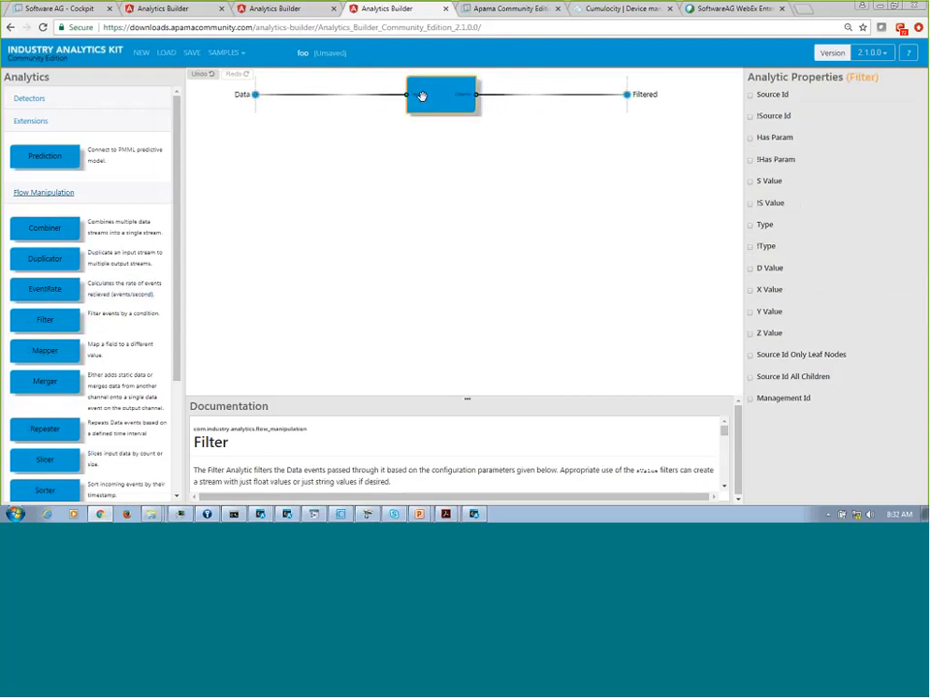
pyautogui.moveTo(177, 236); pyautogui.dragTo(179, 294)
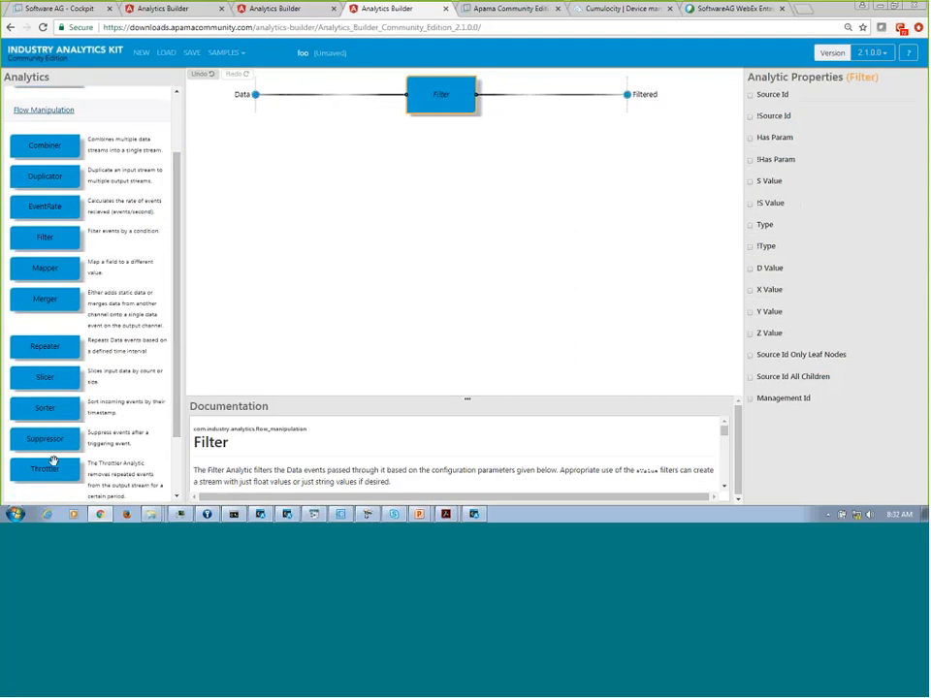
pyautogui.moveTo(46, 469); pyautogui.dragTo(328, 97)
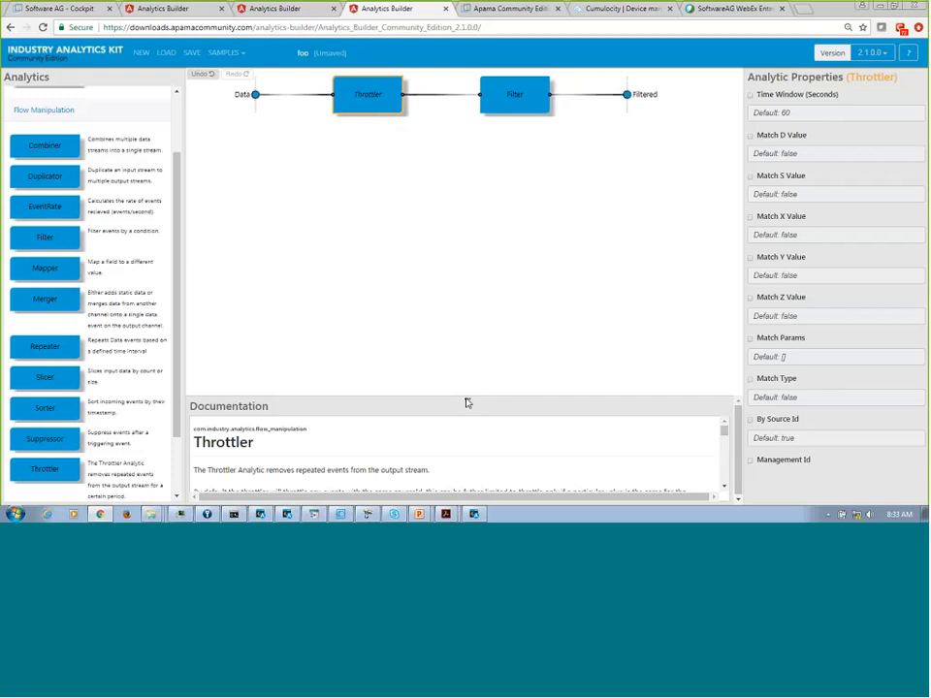
pyautogui.moveTo(466, 395); pyautogui.dragTo(449, 302)
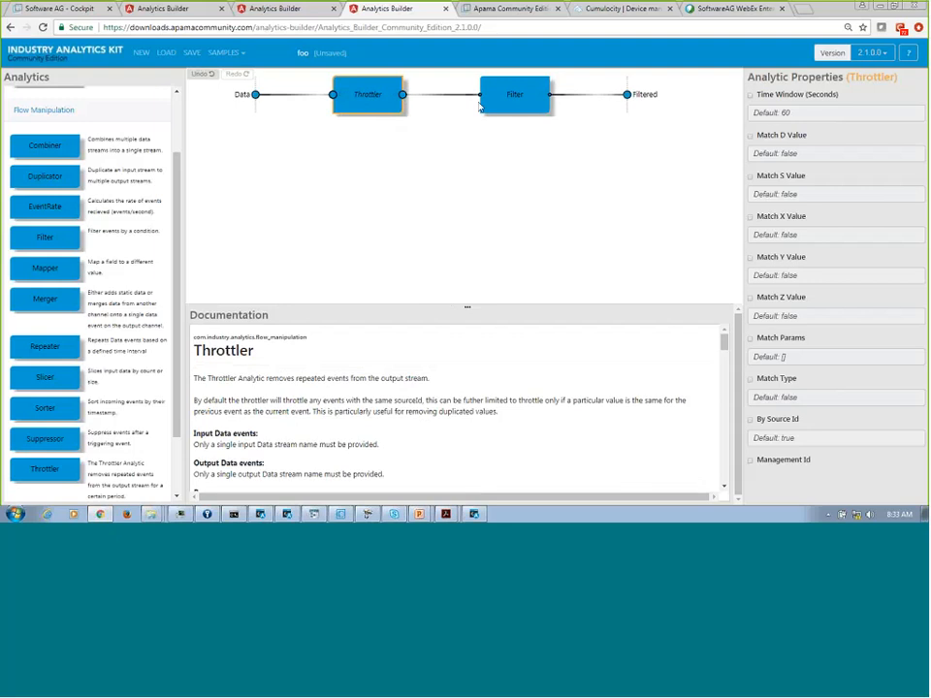
pyautogui.click(514, 95)
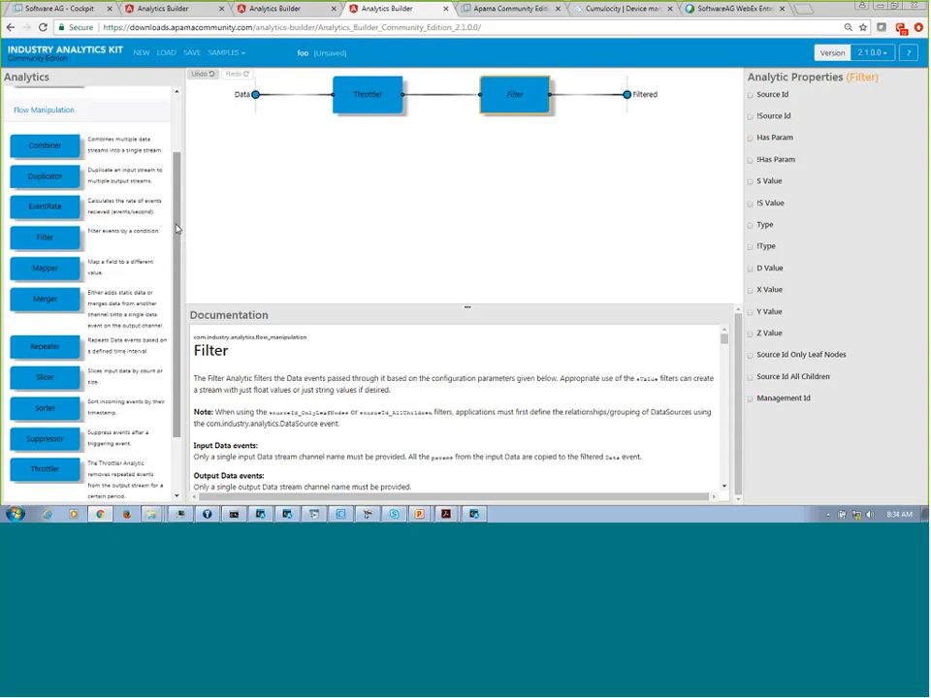
# Add a Prediction analytic on a new row below, connect an input channel to it and name that channel Filtered.
pyautogui.scroll(-2, 145, 252)
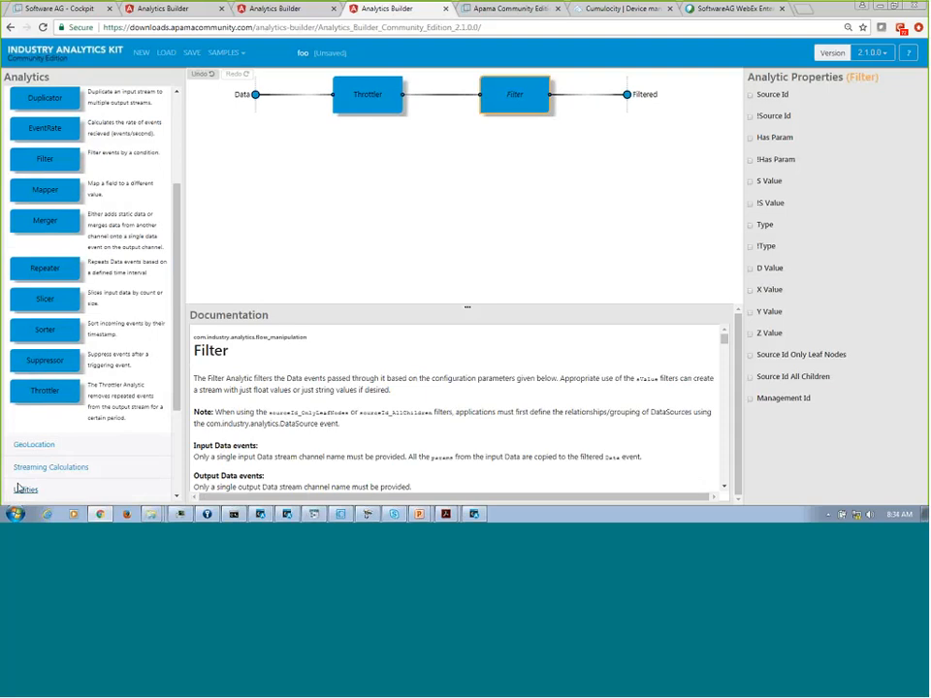
pyautogui.scroll(3, 116, 194)
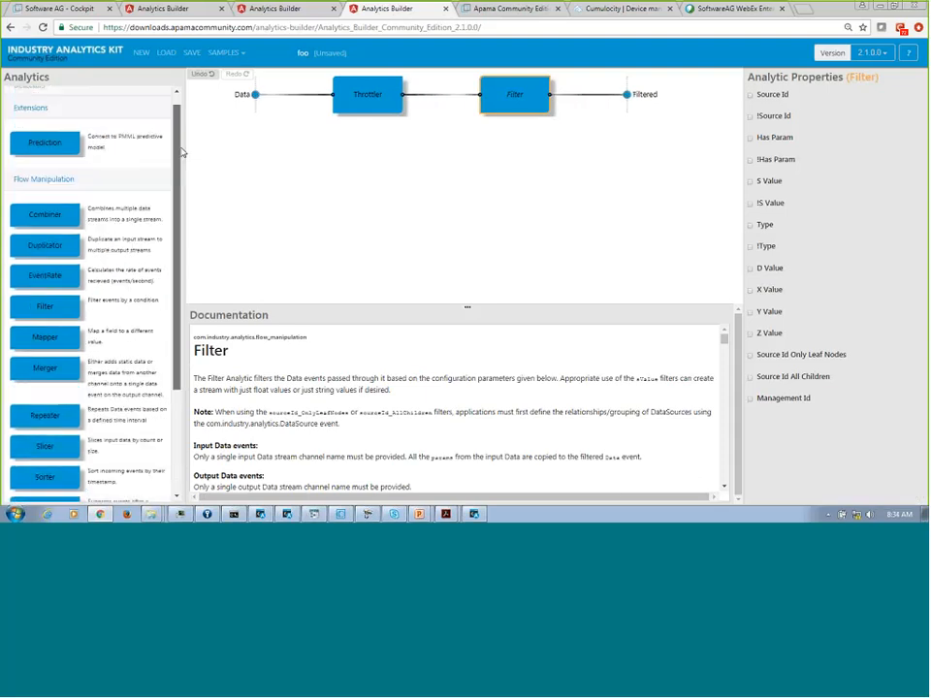
pyautogui.moveTo(44, 143); pyautogui.dragTo(447, 153)
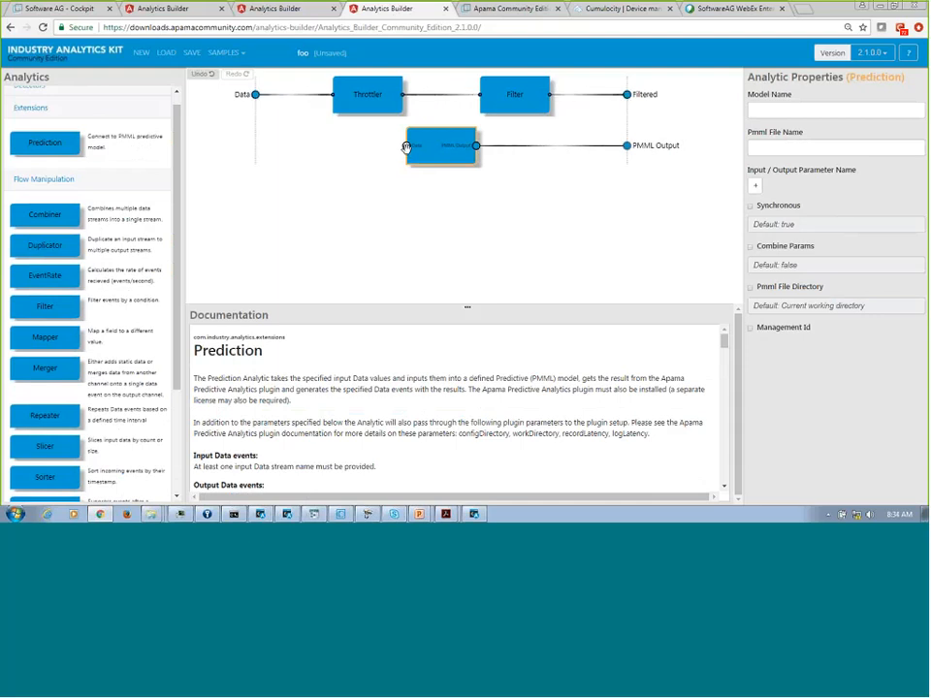
pyautogui.click(406, 147)
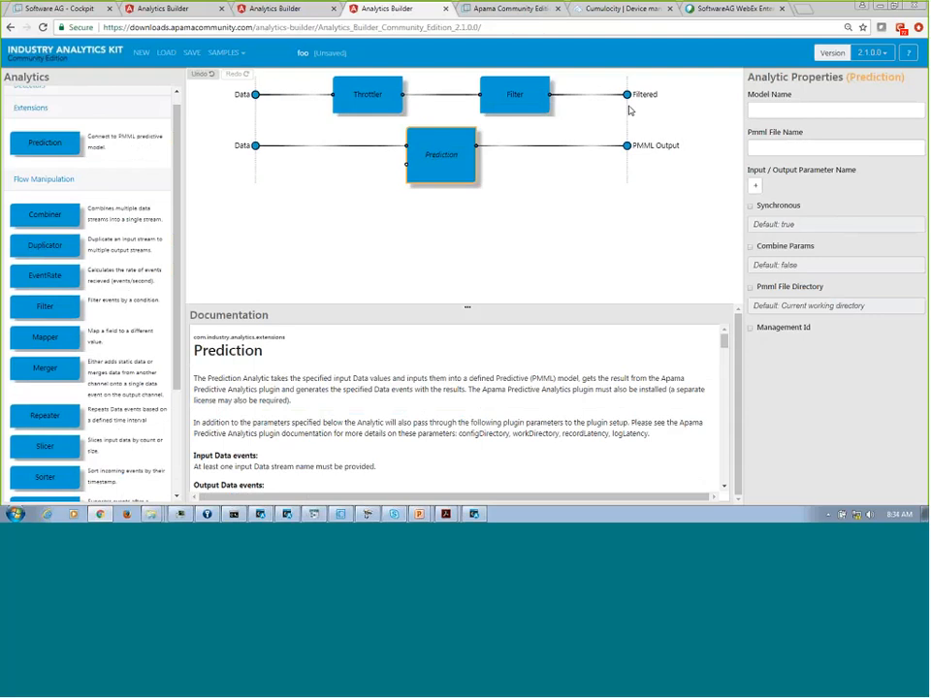
pyautogui.click(242, 146)
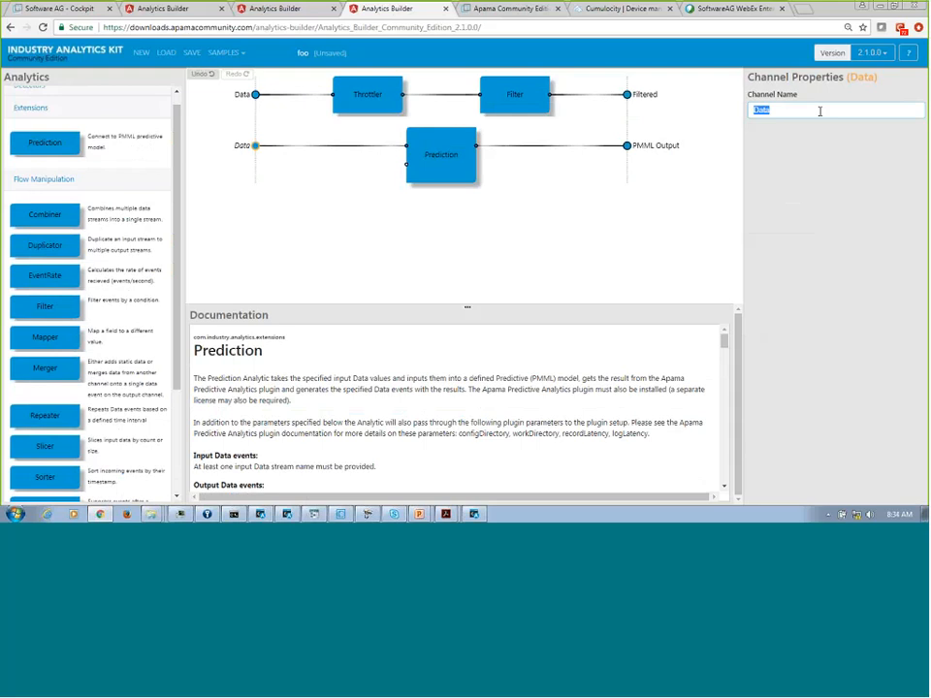
pyautogui.write('Filtered')
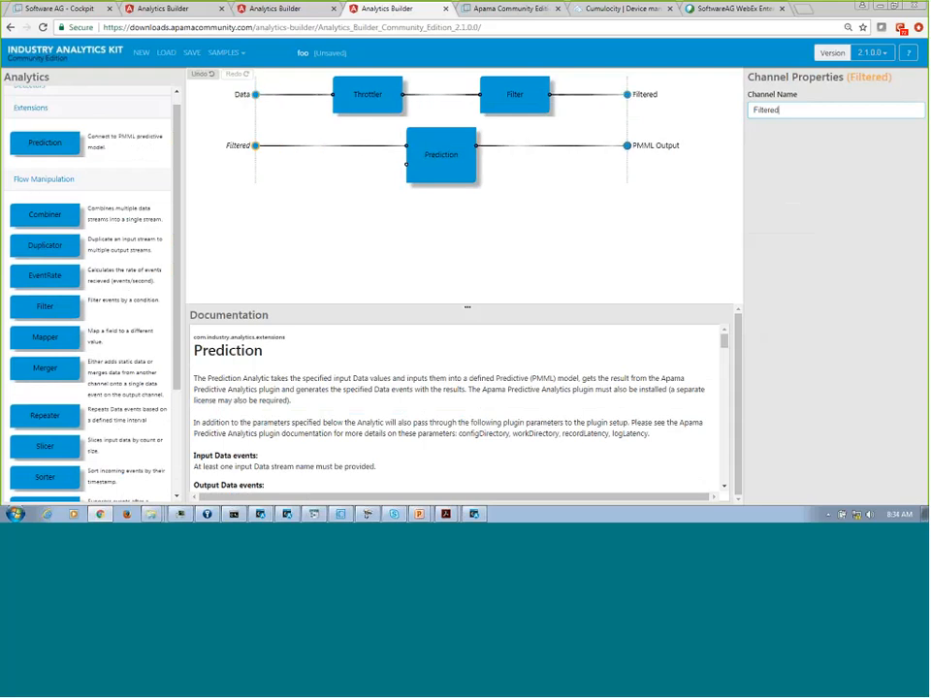
# Switch to the PredictiveAnalyticsDemoOverview presentation in PowerPoint, review slide 10 on the canonical event format, and return to Analytics Builder.
pyautogui.moveTo(419, 514)
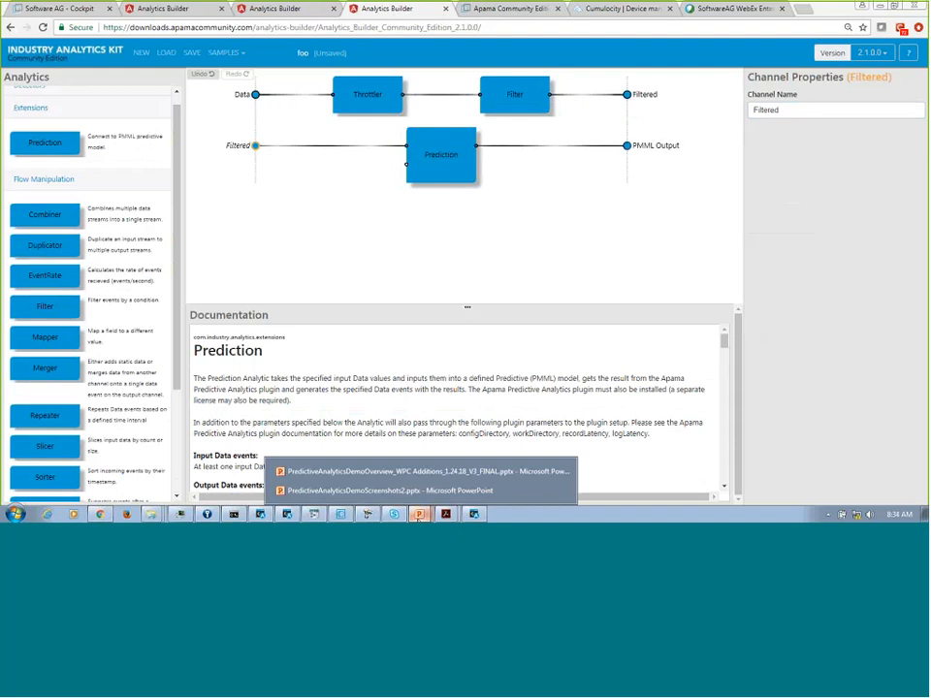
pyautogui.click(362, 475)
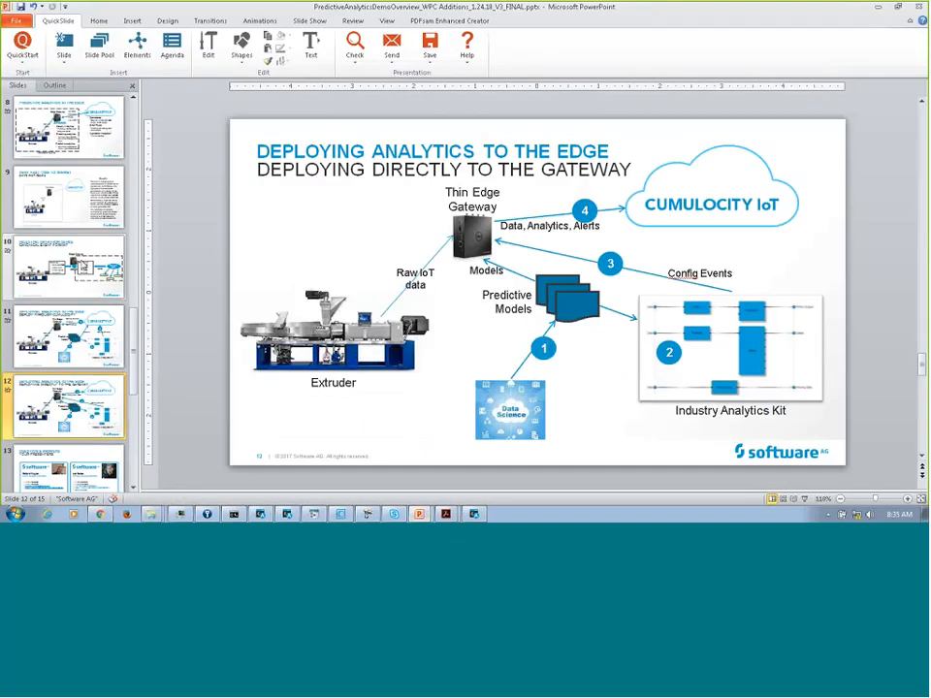
pyautogui.click(68, 264)
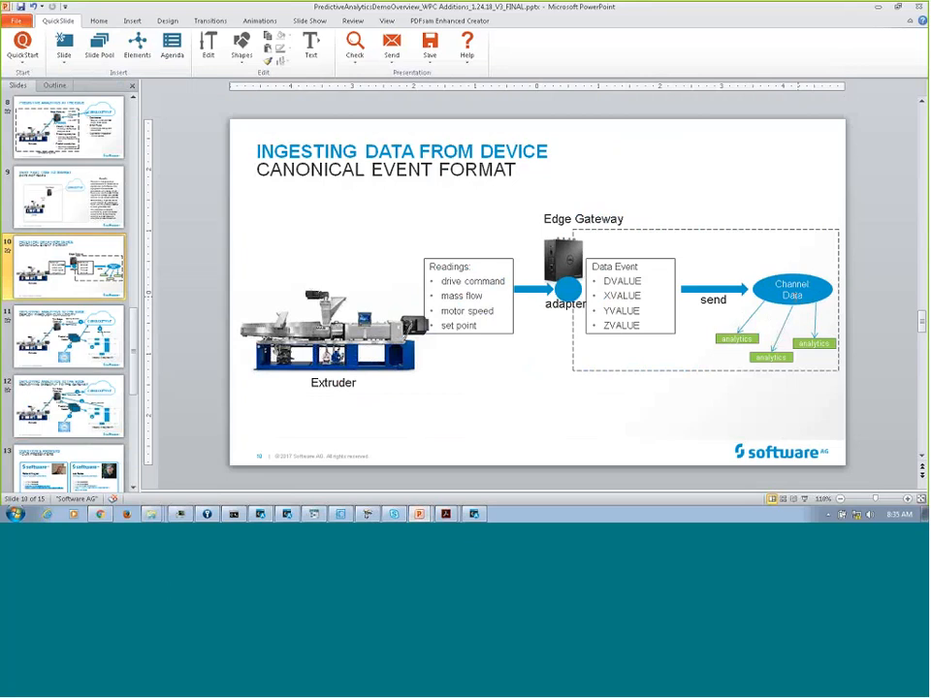
pyautogui.click(877, 8)
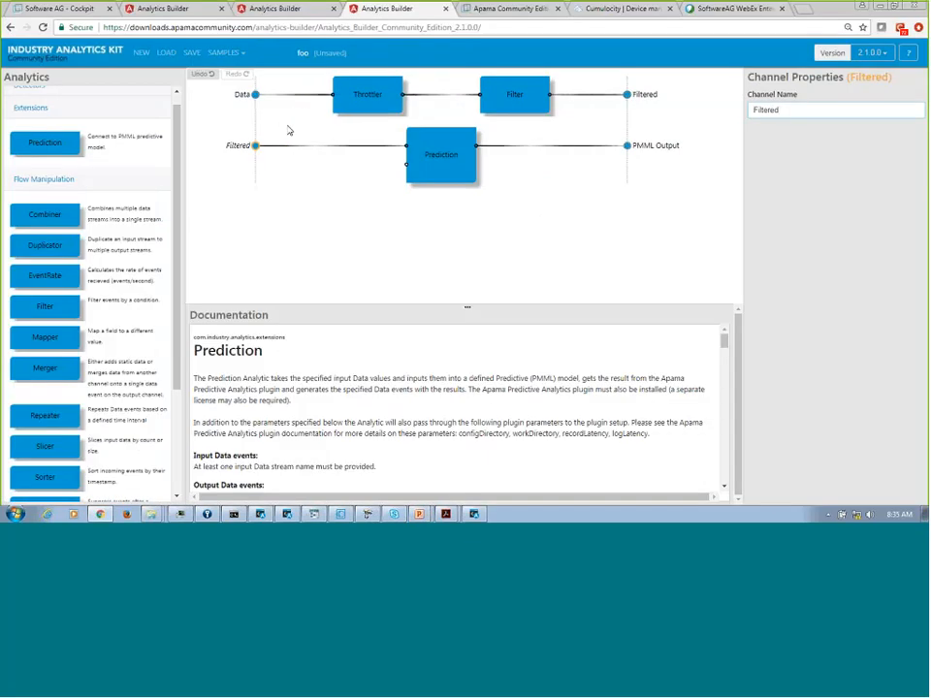
# Review the new Prediction block's properties, and examine the Spike and Prediction settings in the prebuilt Analytic configuration.
pyautogui.click(411, 162)
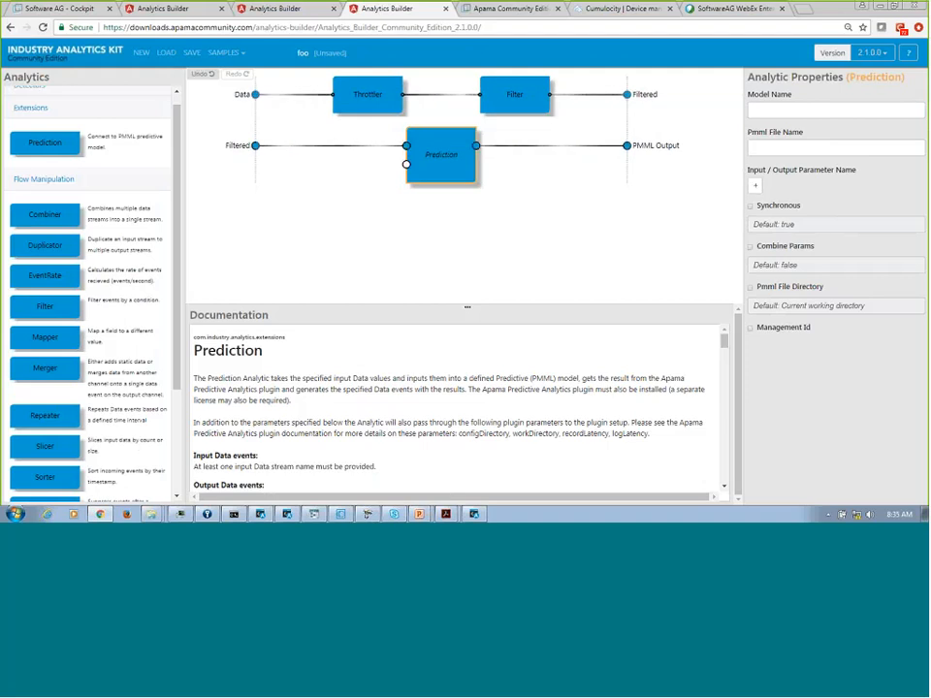
pyautogui.click(163, 9)
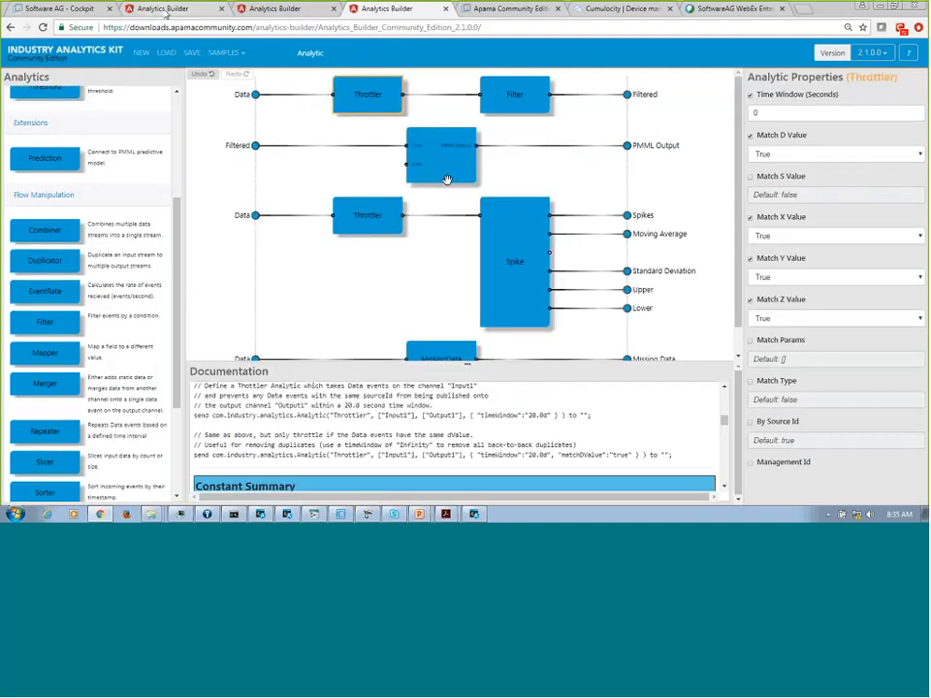
pyautogui.click(515, 268)
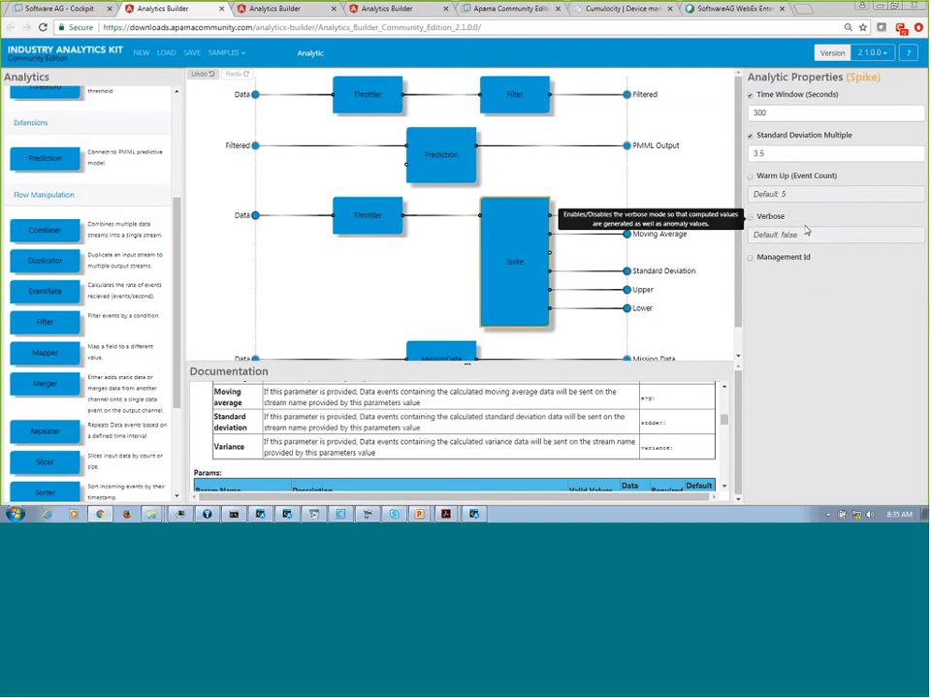
pyautogui.click(428, 156)
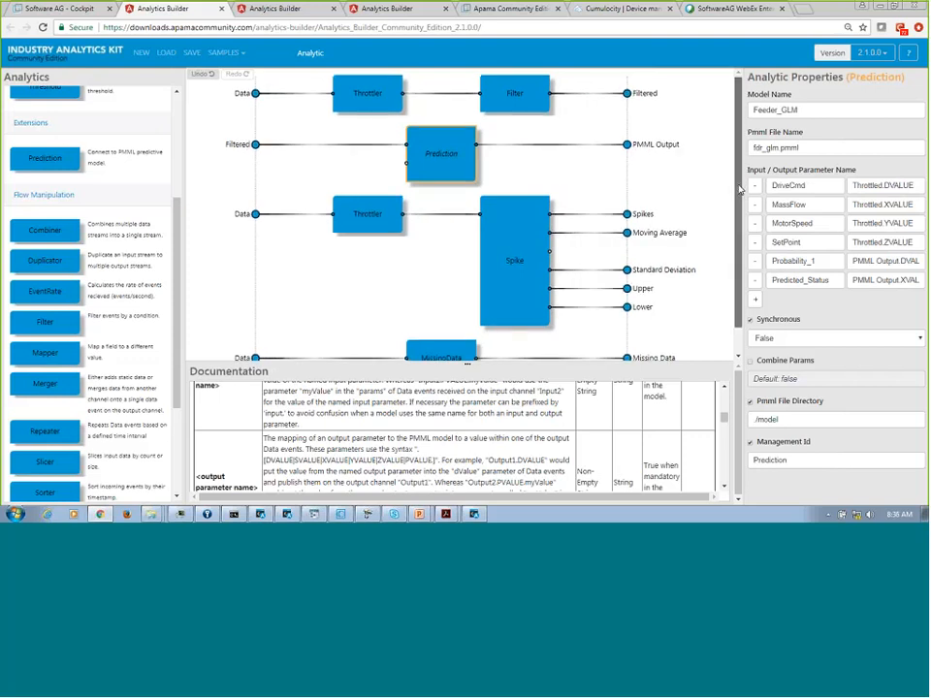
pyautogui.scroll(-1, 744, 221)
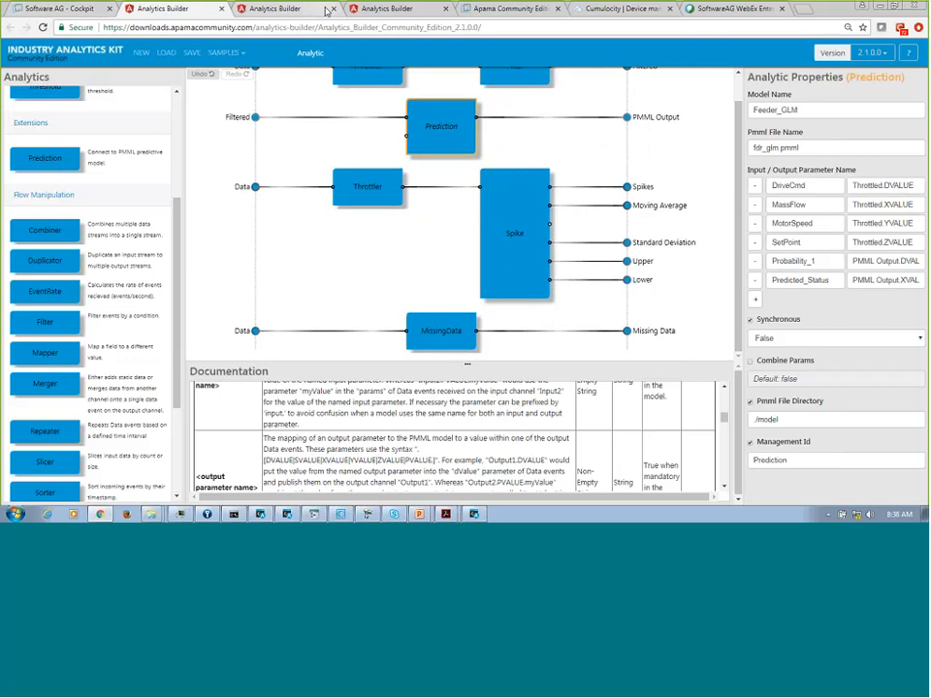
# Return to the foo configuration and add MissingData and Spike detectors on separate rows below the Prediction analytic.
pyautogui.click(358, 13)
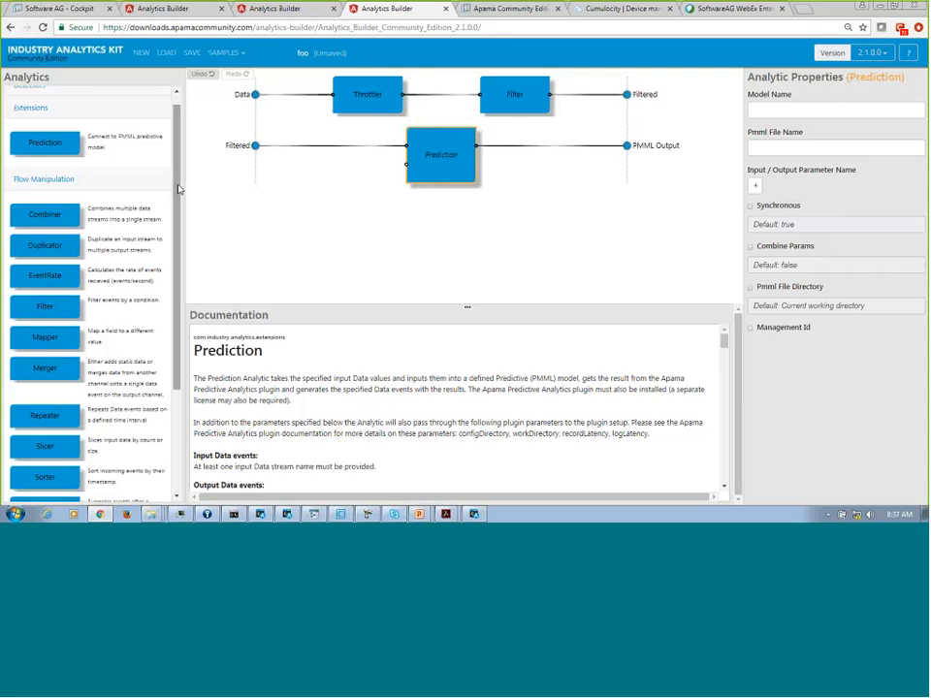
pyautogui.scroll(-3, 180, 295)
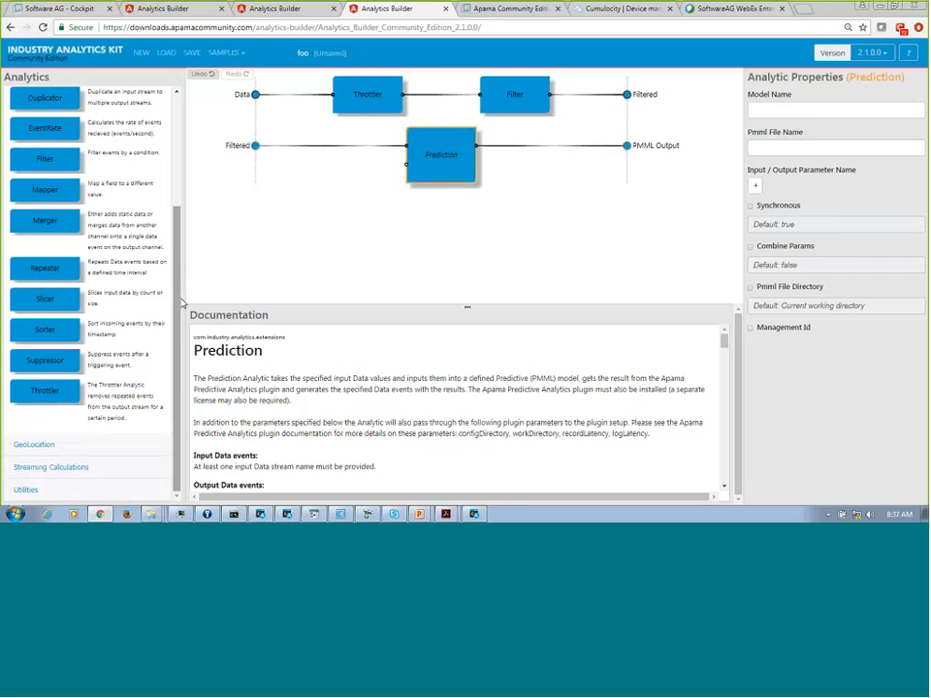
pyautogui.scroll(3, 171, 158)
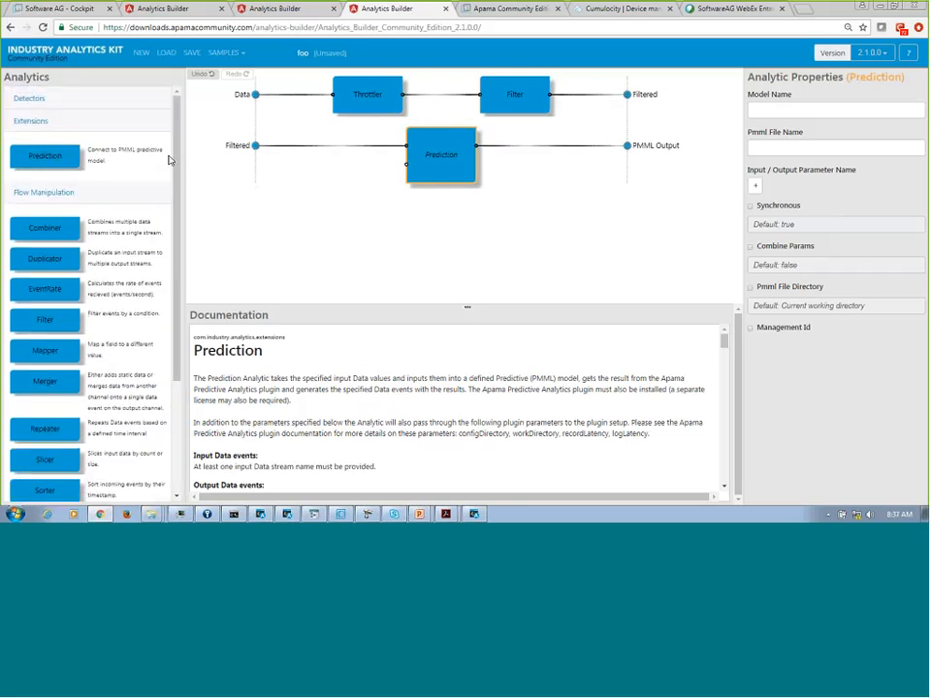
pyautogui.click(35, 121)
pyautogui.click(29, 98)
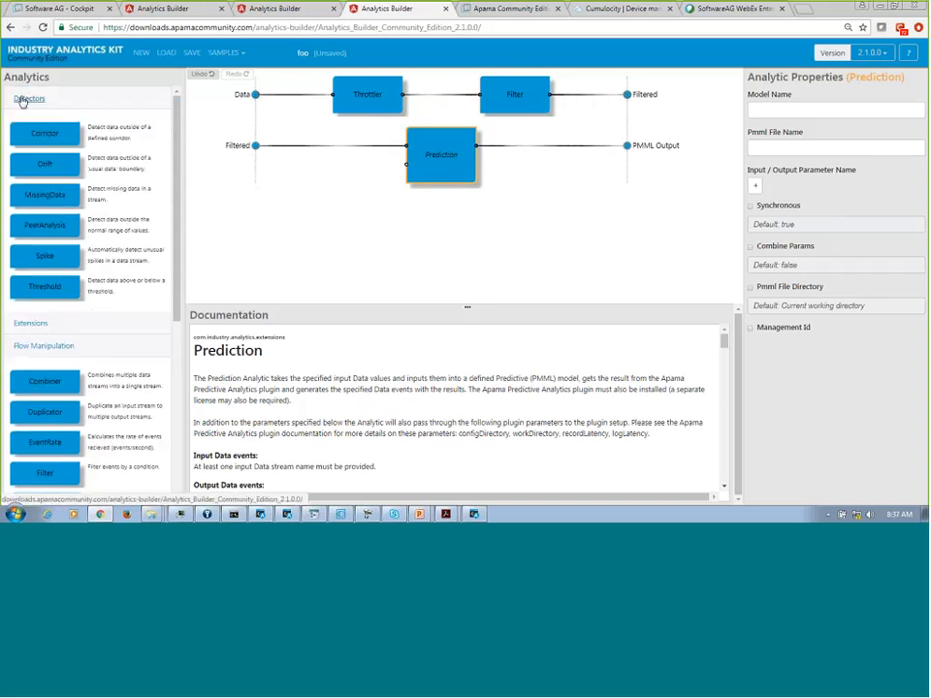
pyautogui.click(43, 287)
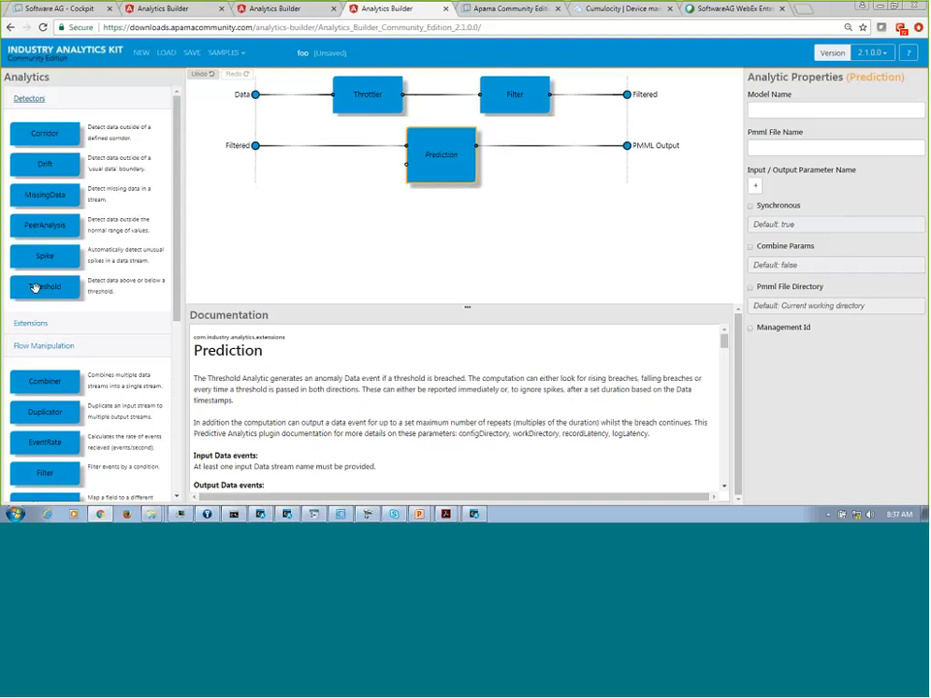
pyautogui.moveTo(46, 194); pyautogui.dragTo(441, 218)
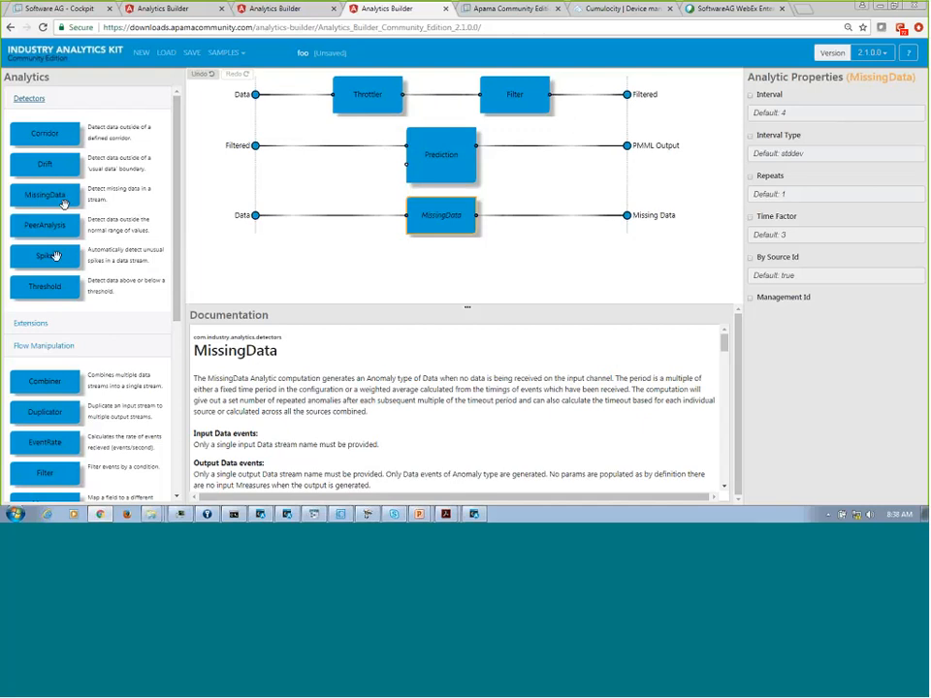
pyautogui.moveTo(55, 257); pyautogui.dragTo(444, 274)
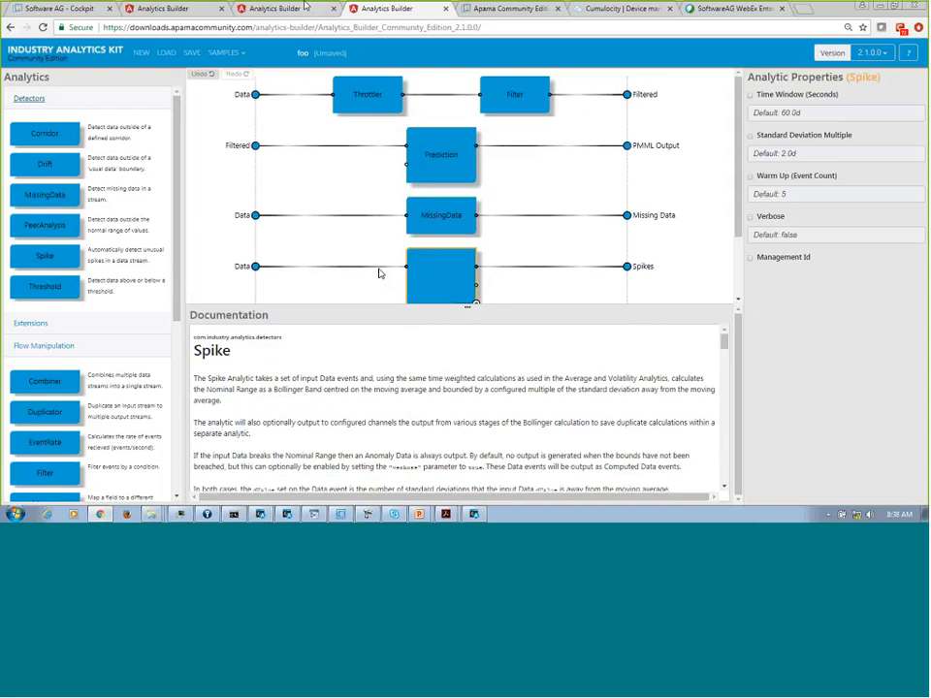
# Review the prebuilt Analytic configuration and its save dialog, closing the dialog without saving changes.
pyautogui.click(170, 12)
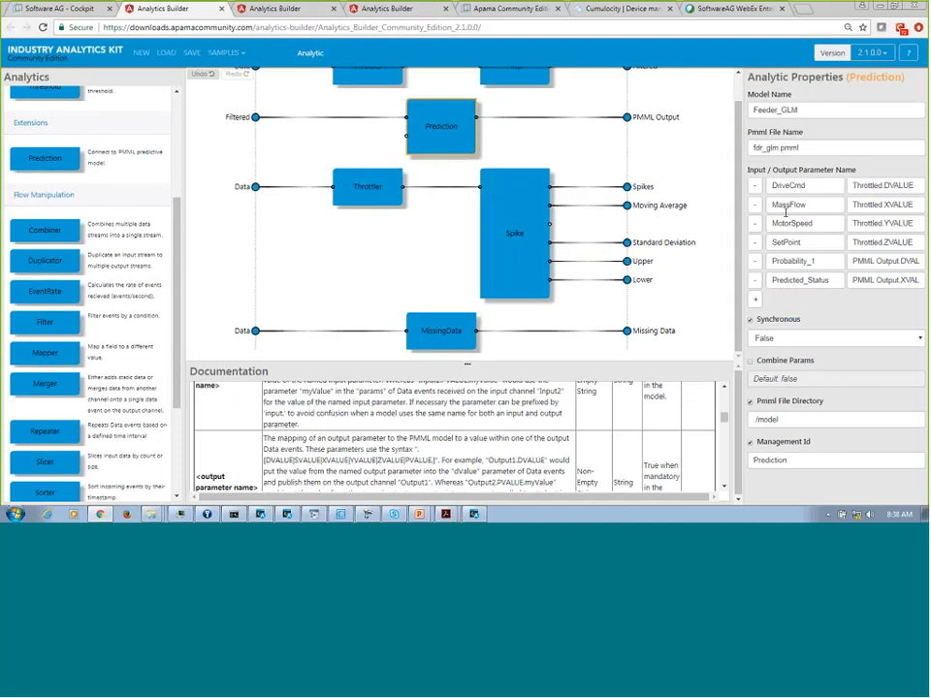
pyautogui.scroll(2, 737, 136)
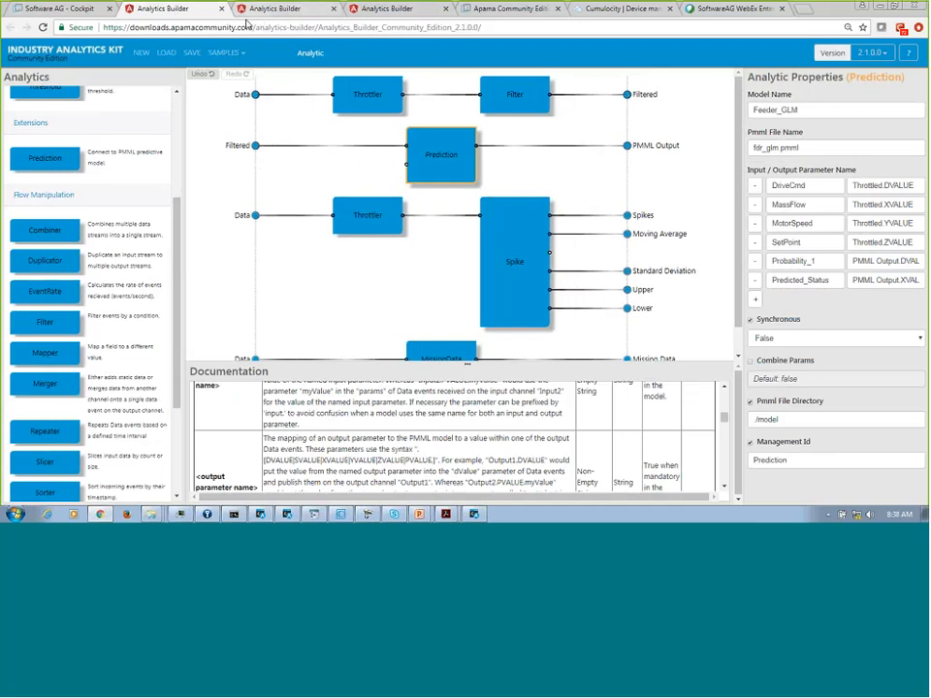
pyautogui.click(192, 54)
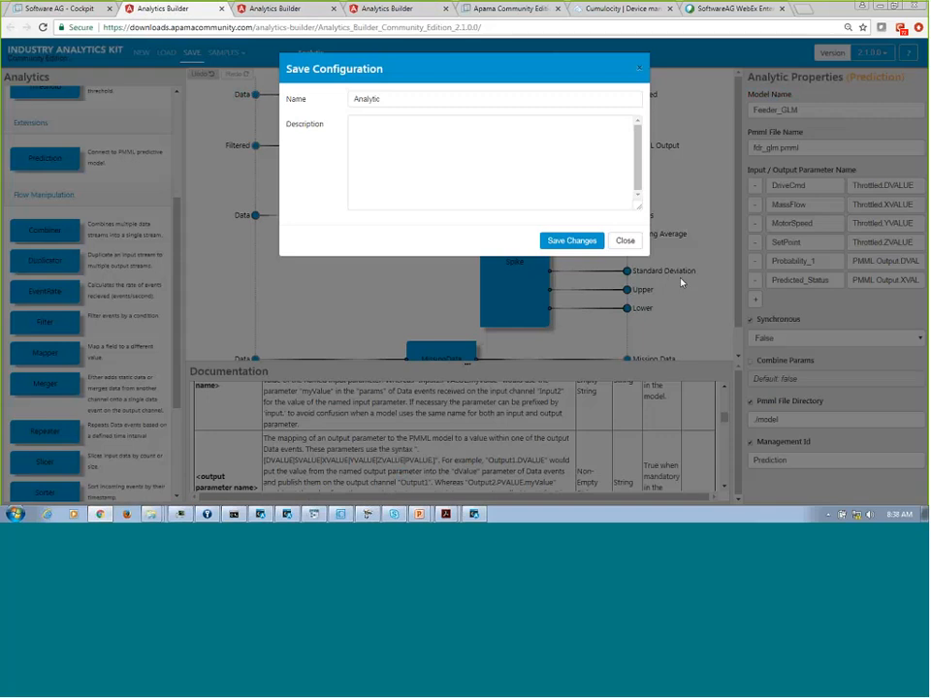
pyautogui.click(624, 242)
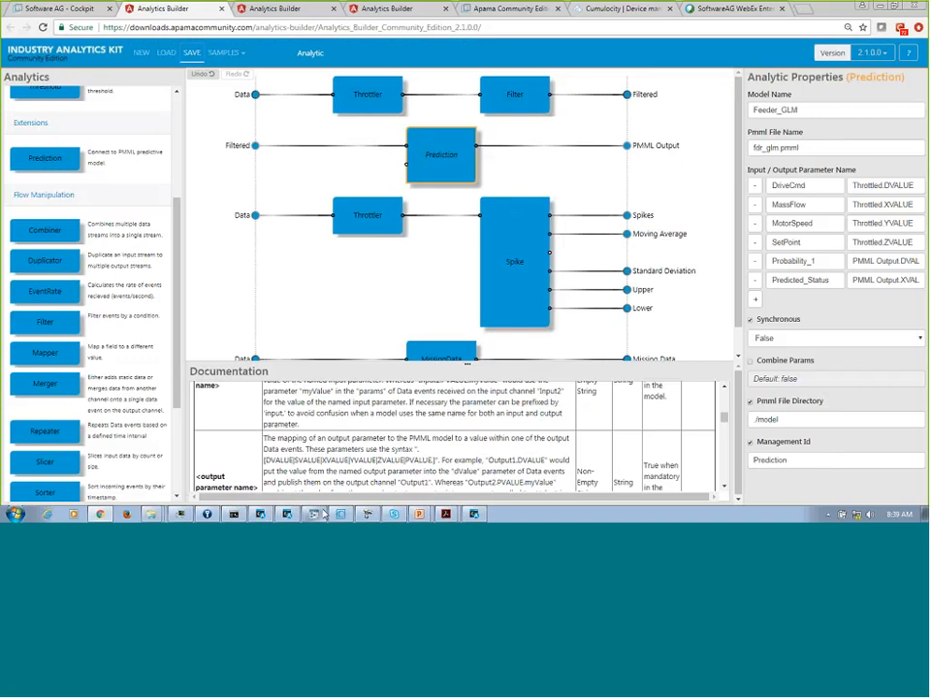
# Switch to Software AG Designer and examine Analytic.evt in the events folder of the PredictiveAnalytics_Edge project, collapsing the folder when done.
pyautogui.moveTo(324, 516)
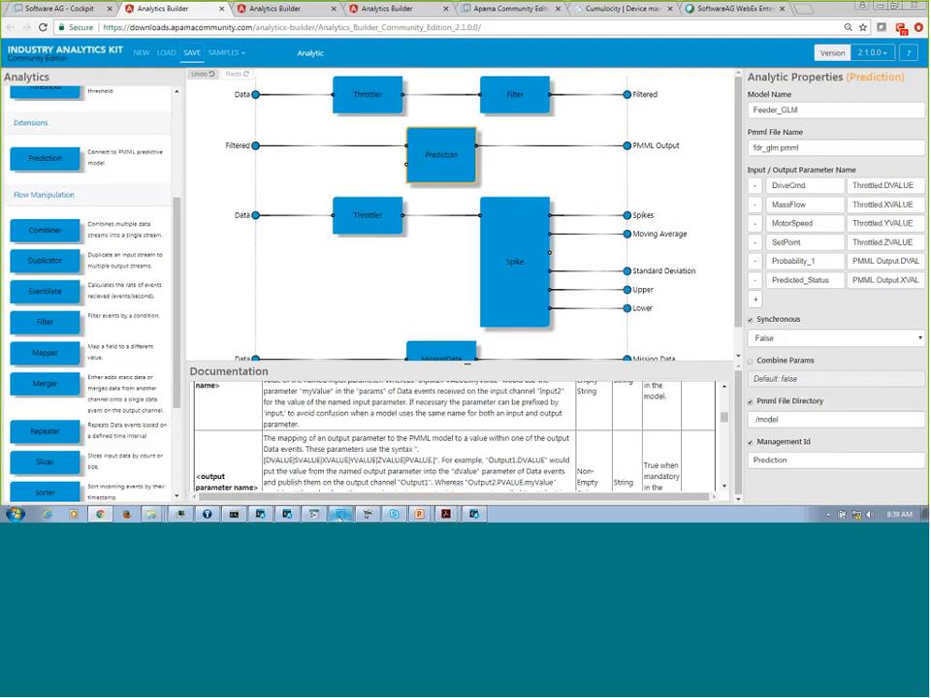
pyautogui.click(342, 514)
pyautogui.doubleClick(70, 155)
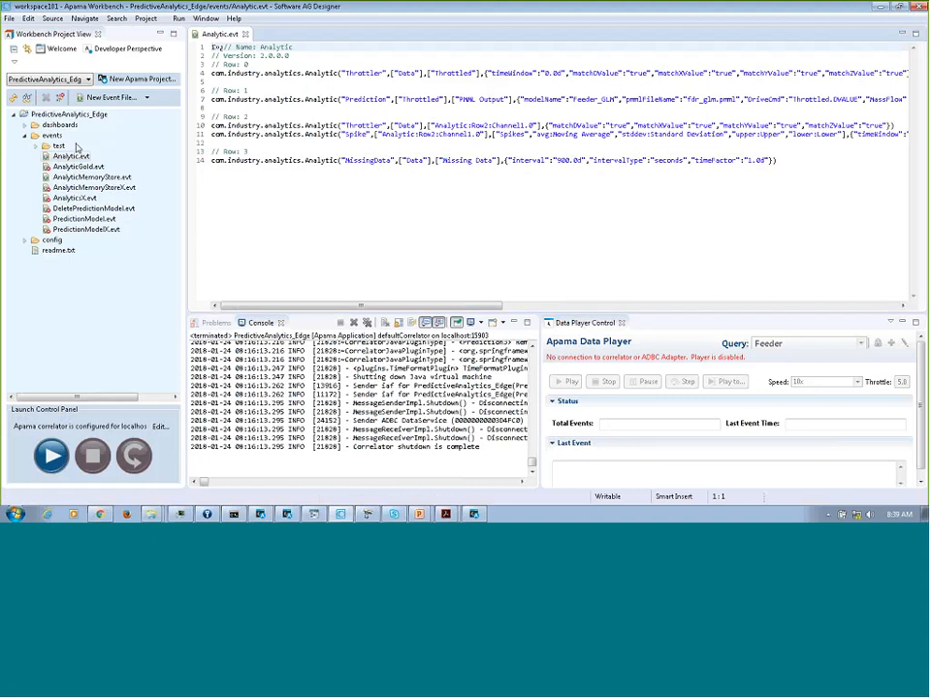
pyautogui.click(26, 137)
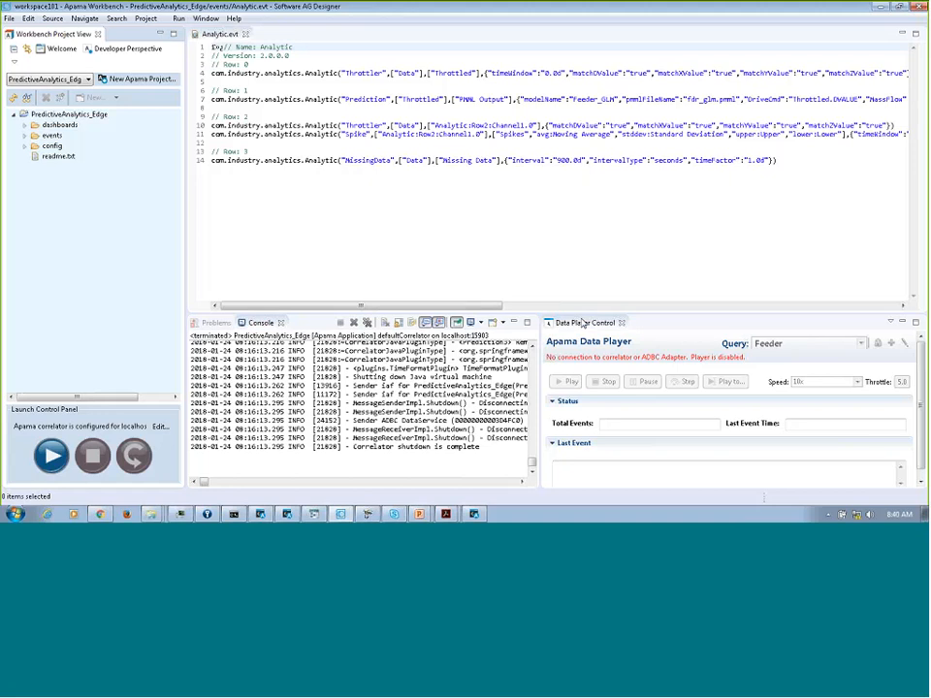
# Launch the PredictiveAnalytics_Edge project, and review the gauges and alarm list on the Feeder 1 dashboard in Cumulocity Cockpit.
pyautogui.click(54, 454)
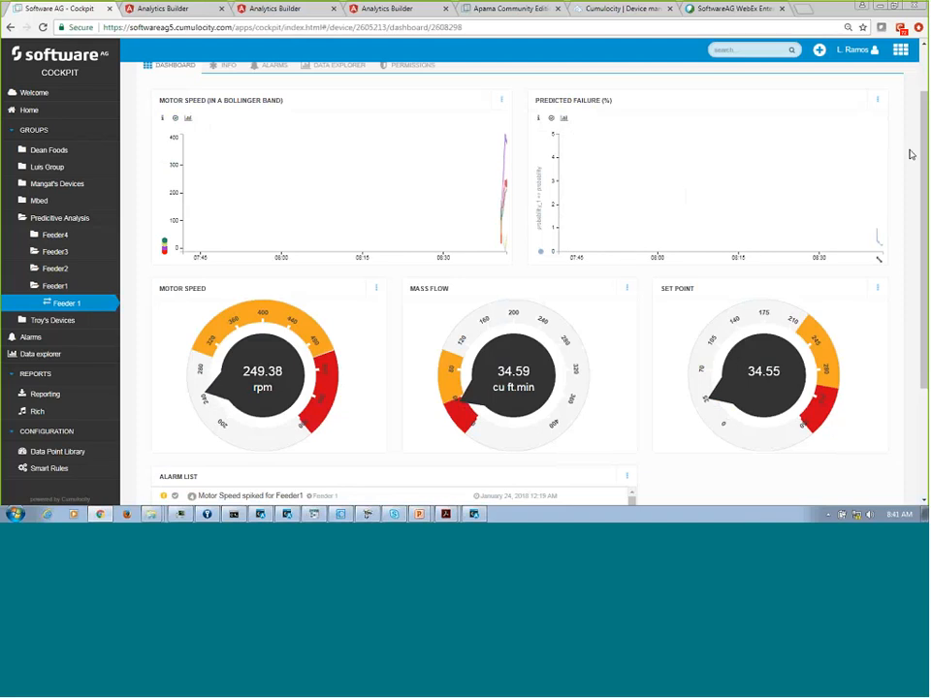
pyautogui.moveTo(925, 163); pyautogui.dragTo(926, 274)
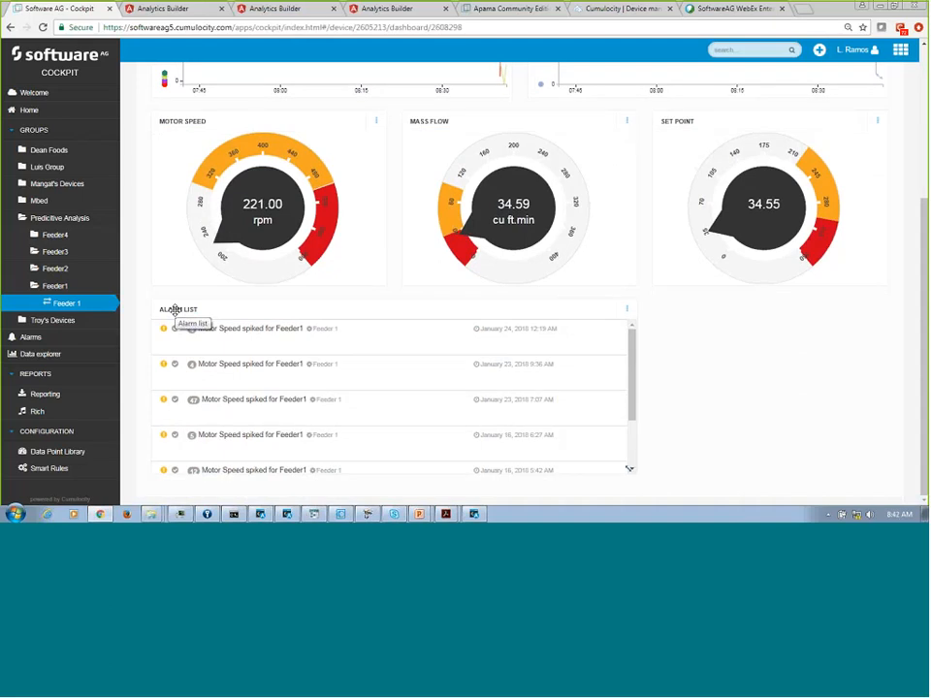
pyautogui.click(175, 348)
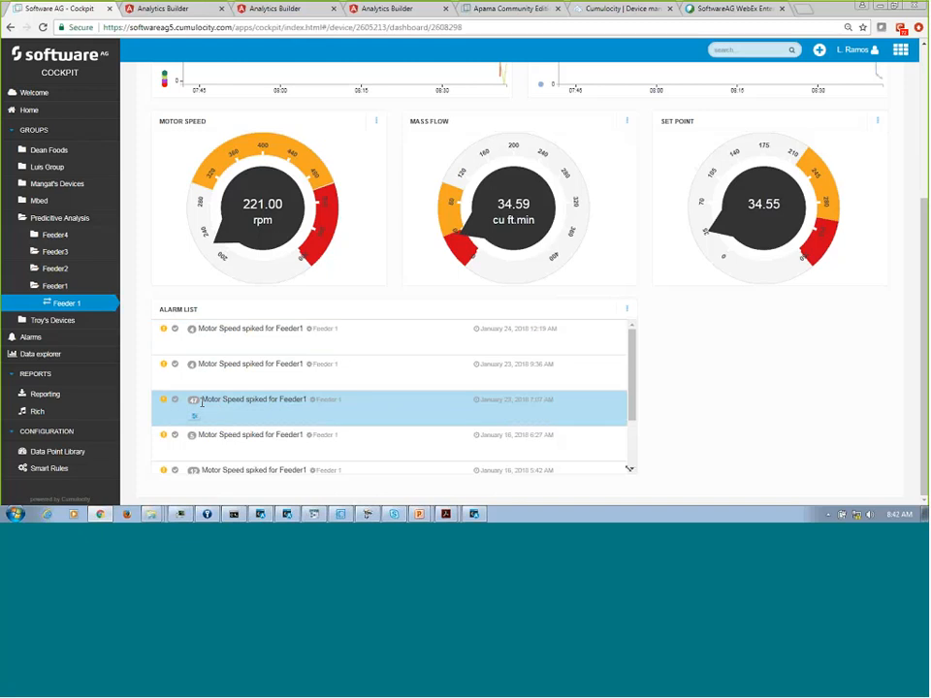
# Return to Software AG Designer, pause the Feeder query in the Data Player, set its speed to 100x, and resume playback.
pyautogui.click(342, 515)
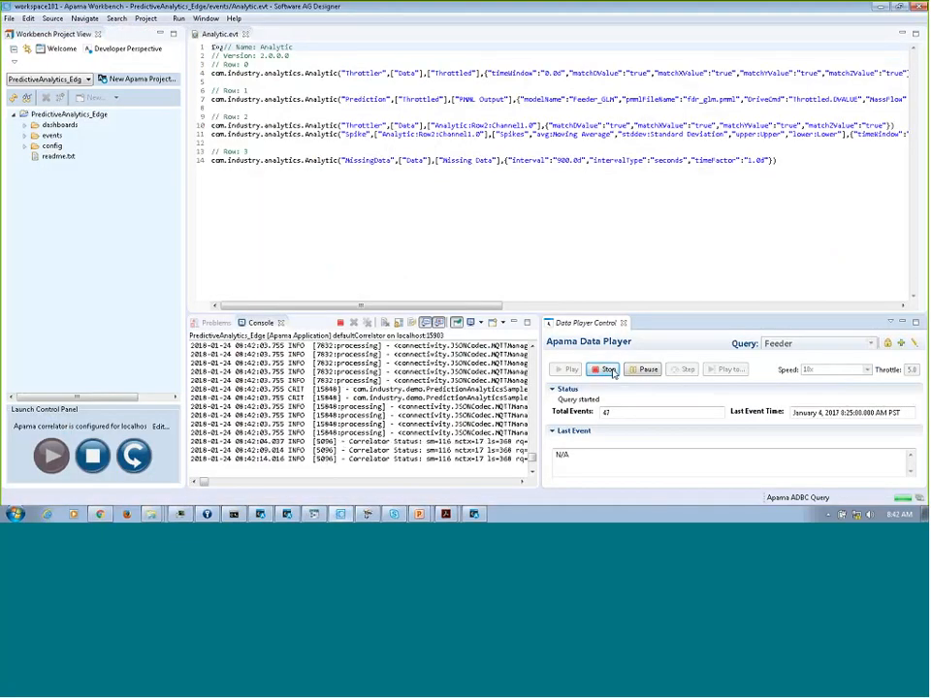
pyautogui.click(642, 371)
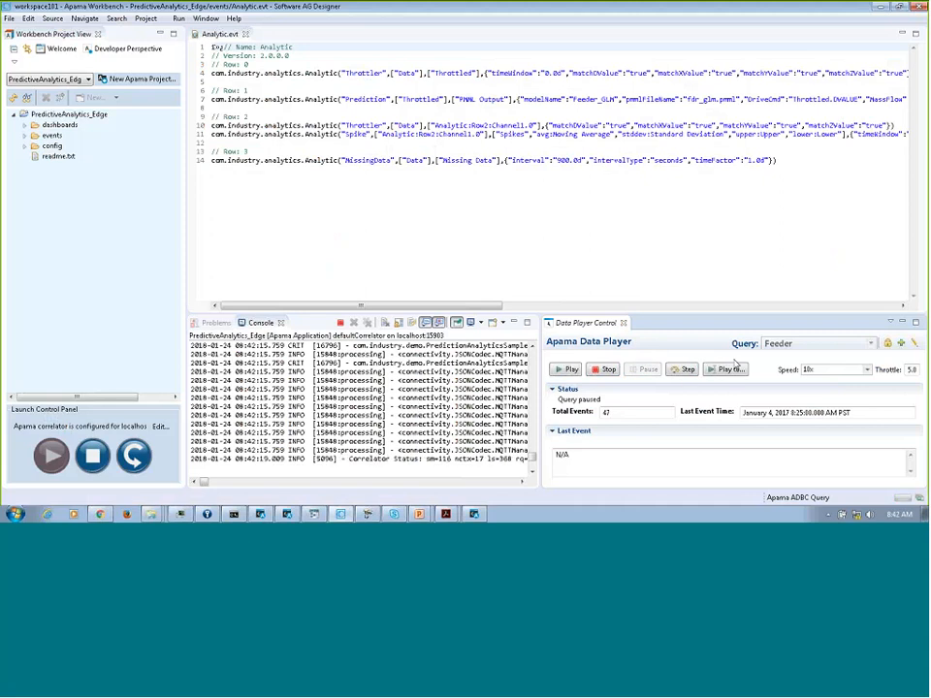
pyautogui.click(870, 371)
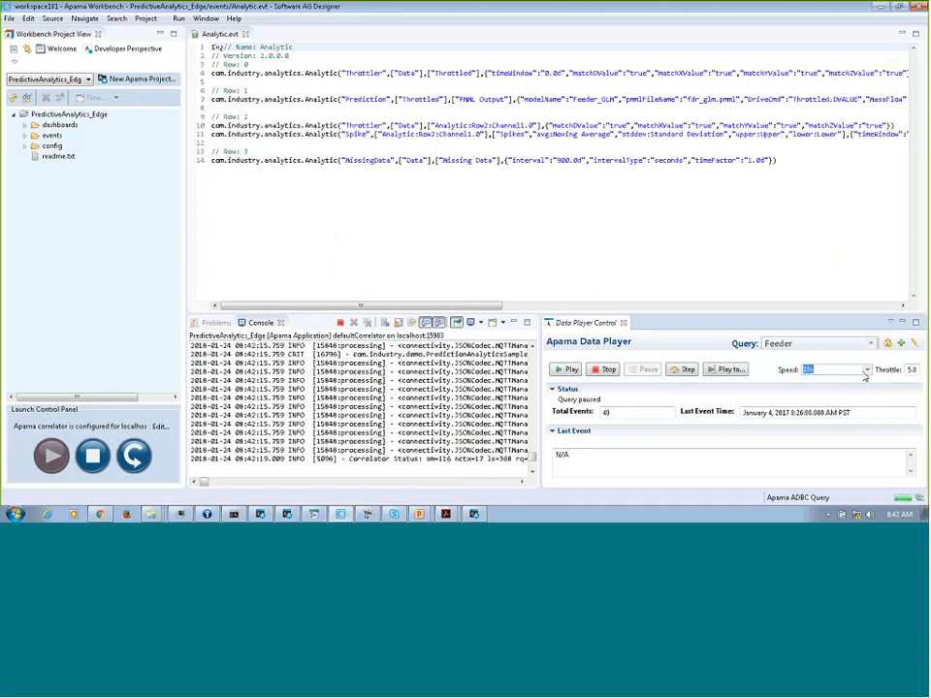
pyautogui.click(868, 372)
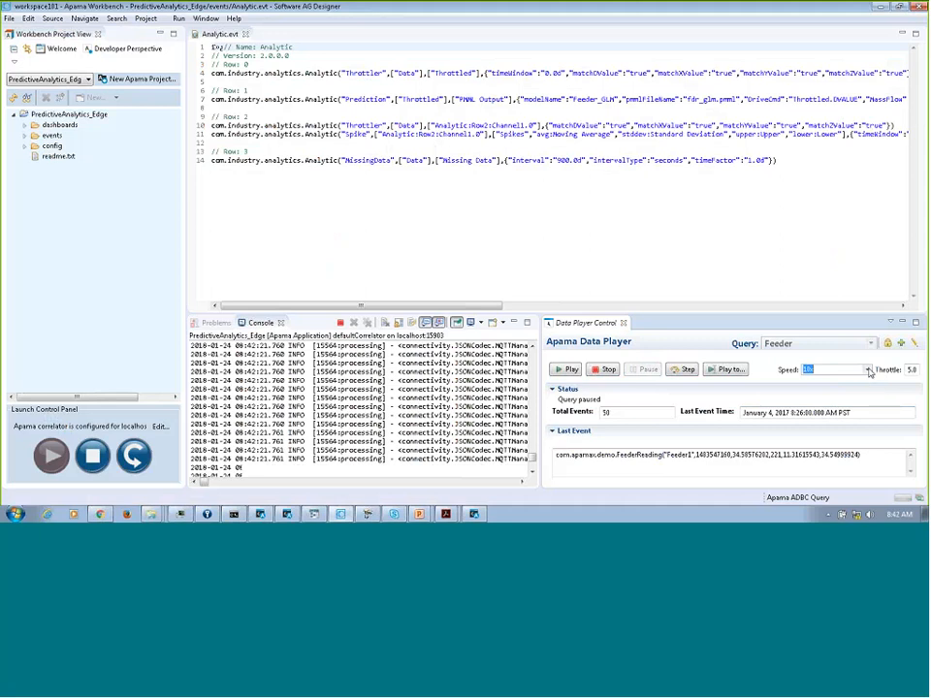
pyautogui.click(866, 378)
pyautogui.click(834, 425)
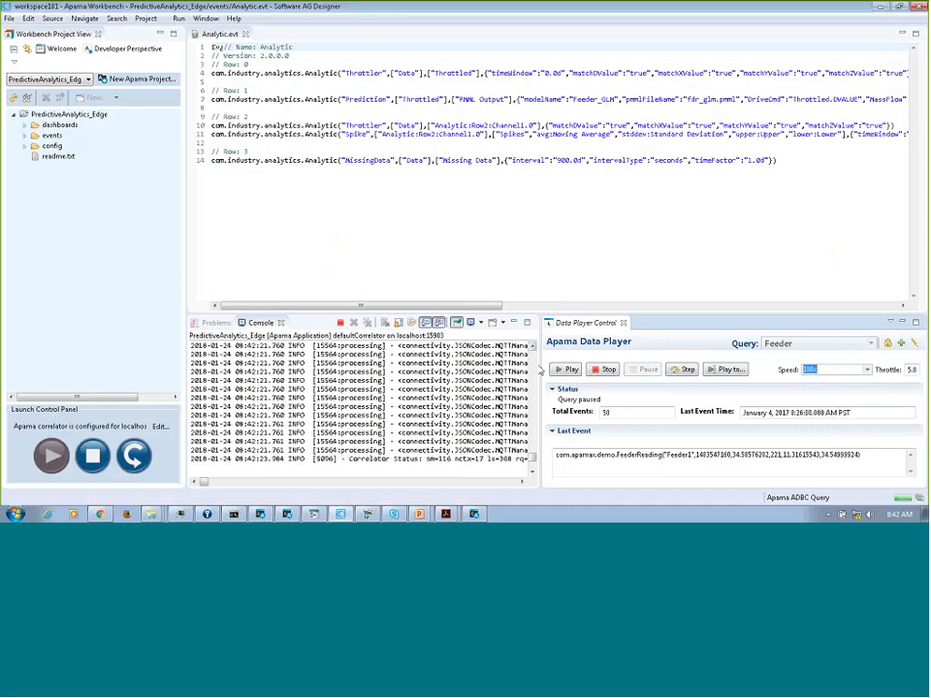
pyautogui.click(558, 371)
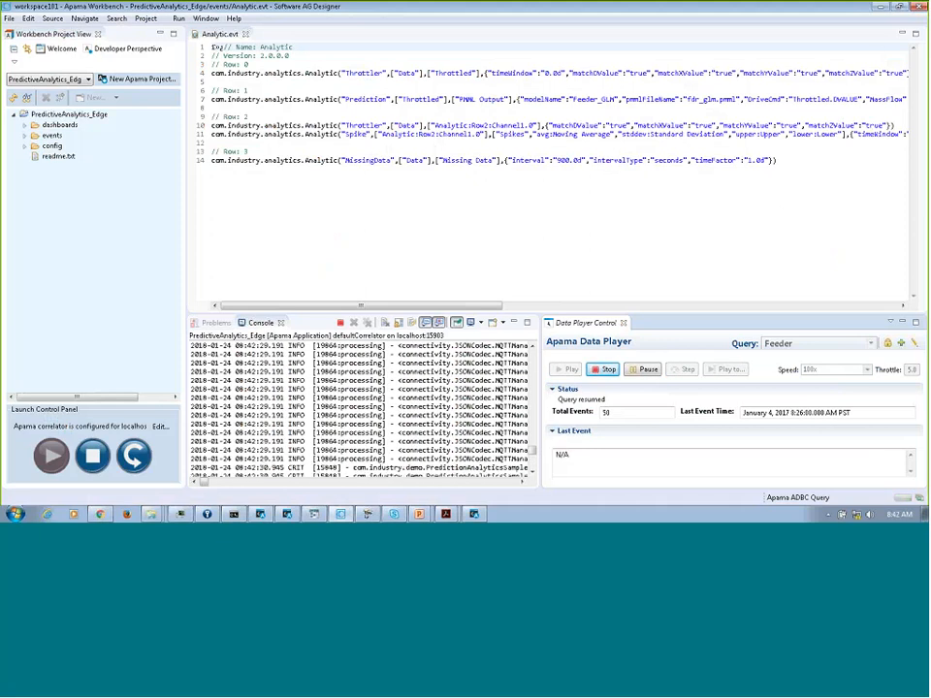
# Return to the Feeder 1 dashboard in Cockpit and examine the alarm list, the Motor Speed chart and the Predicted Failure chart.
pyautogui.click(880, 7)
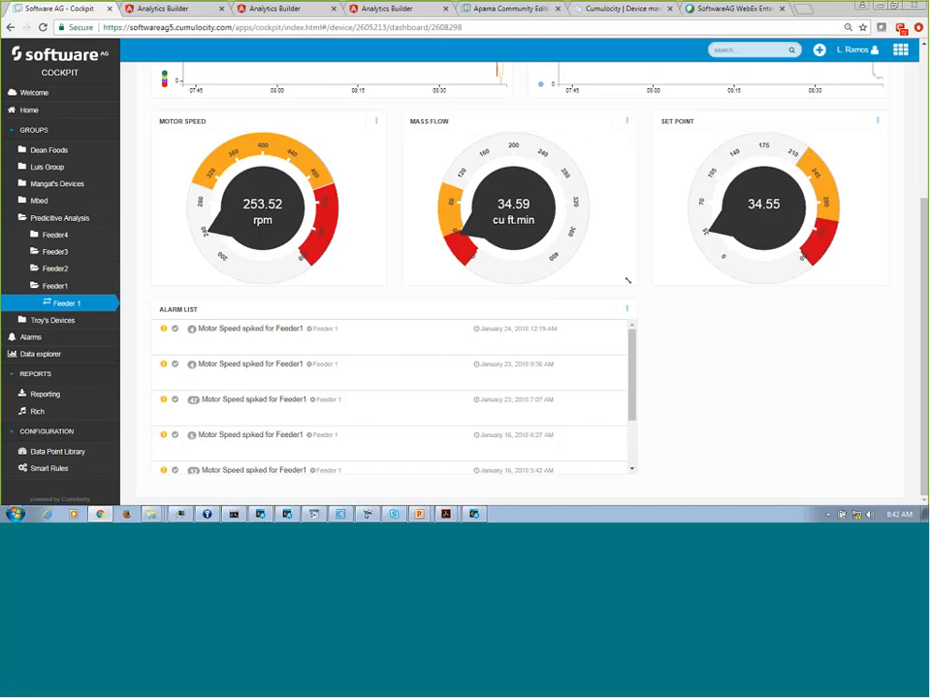
pyautogui.click(207, 338)
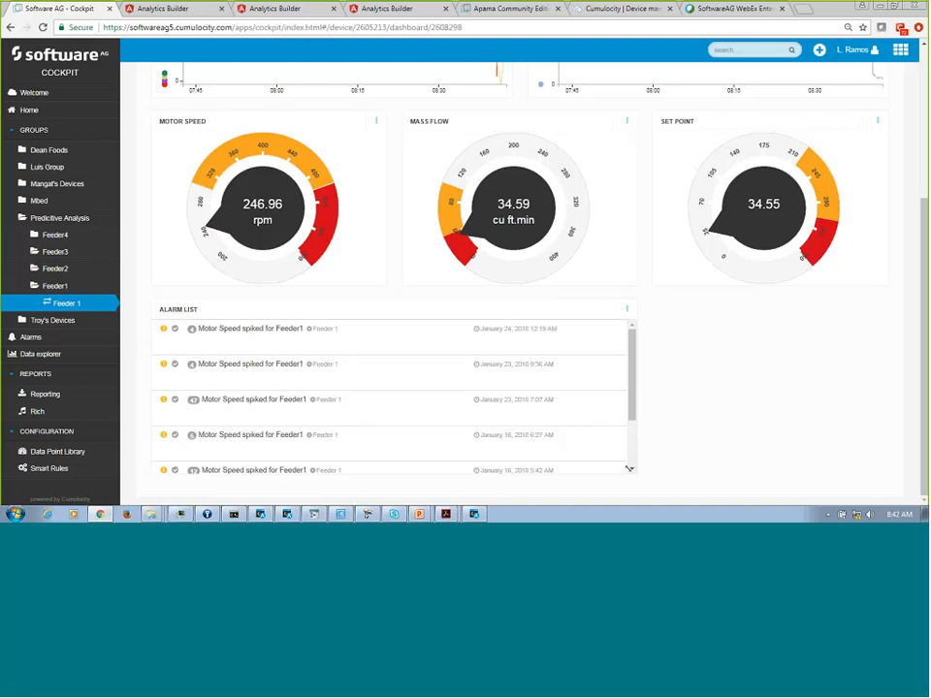
pyautogui.moveTo(925, 244); pyautogui.dragTo(878, 73)
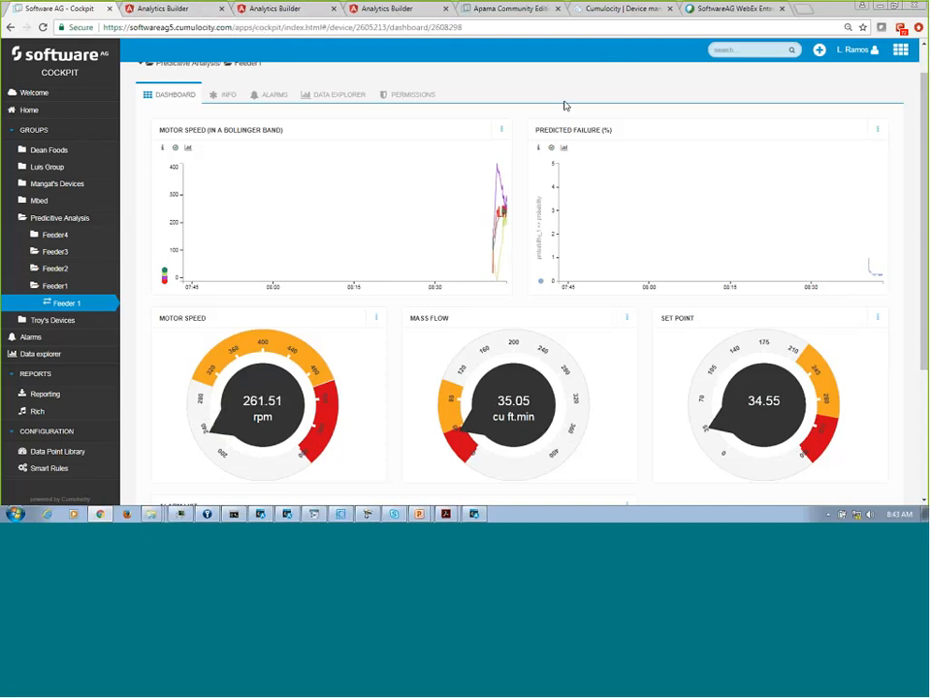
# Delete the Throttler, Filter, MissingData and Spike blocks from the foo configuration in Analytics Builder, keeping only Prediction.
pyautogui.click(380, 11)
pyautogui.click(350, 97)
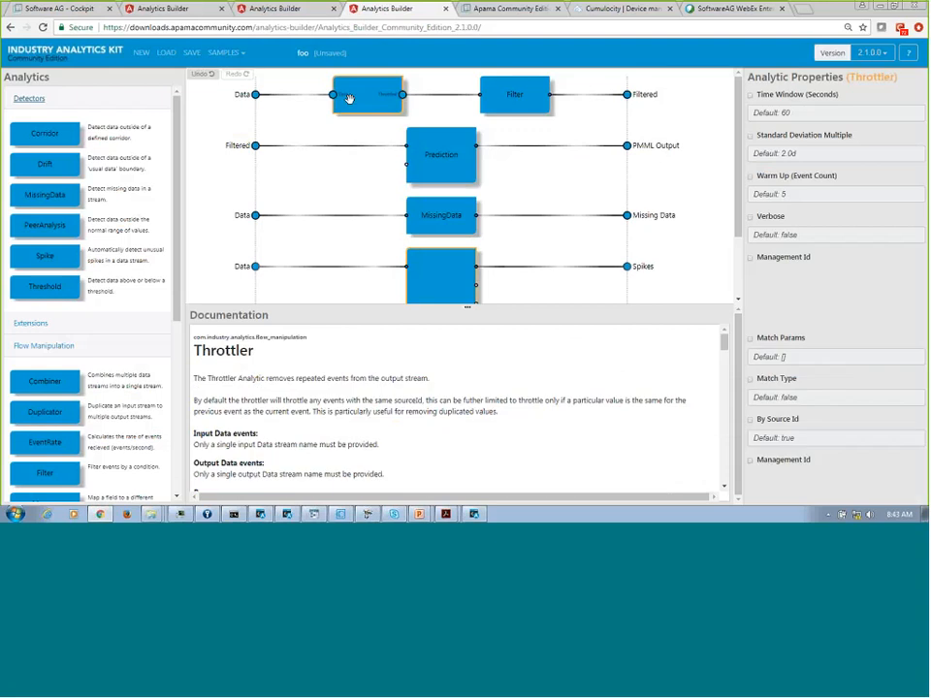
pyautogui.press('Delete')
pyautogui.click(427, 100)
pyautogui.press('Delete')
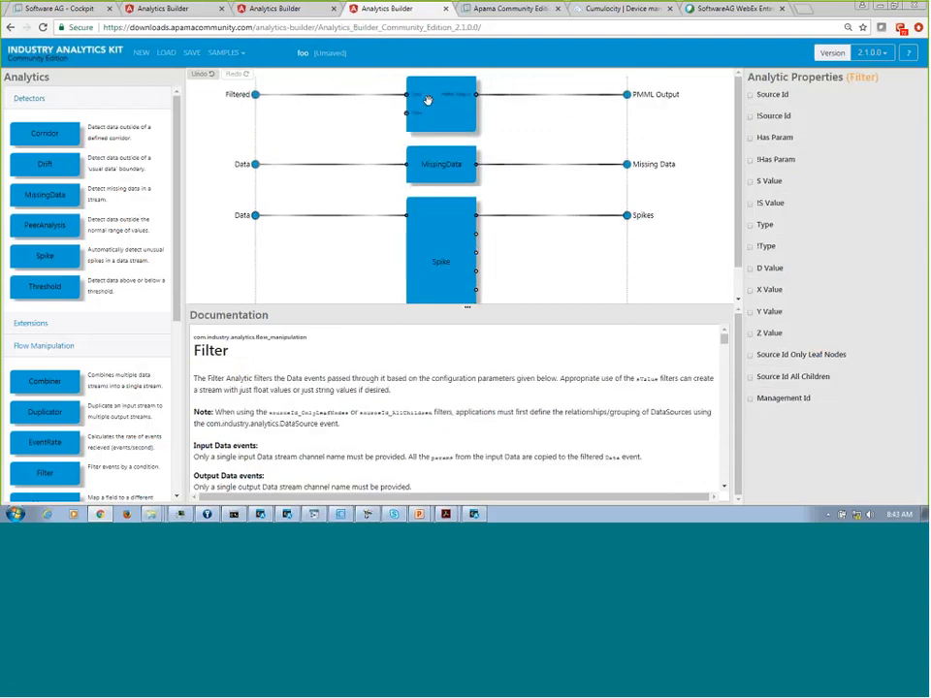
pyautogui.click(443, 163)
pyautogui.press('Delete')
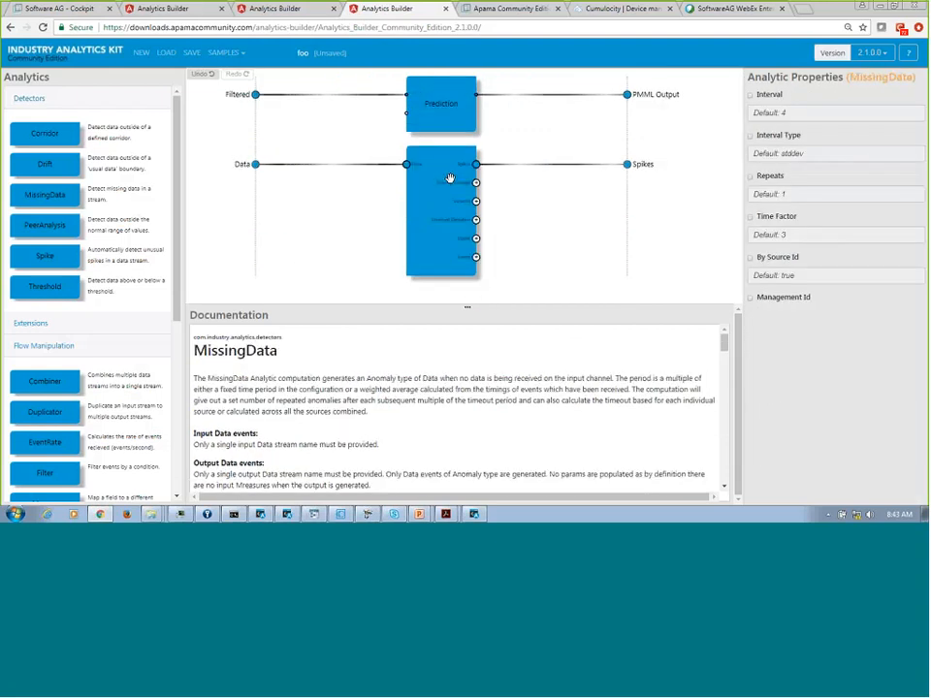
pyautogui.click(446, 178)
pyautogui.press('Delete')
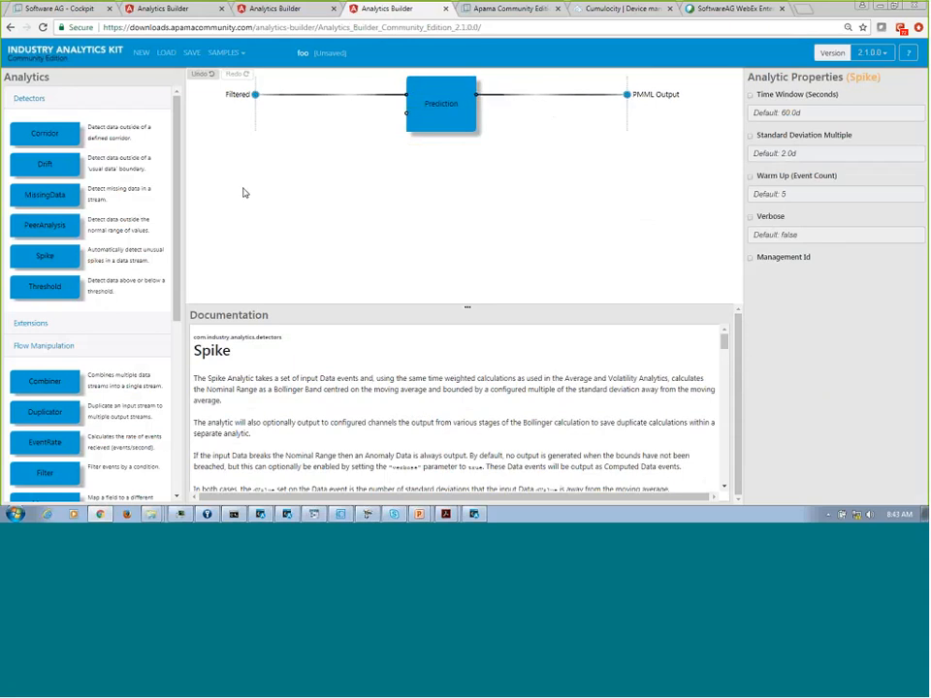
# Enable the Management Id property on the Prediction block and set it to Prediction.
pyautogui.click(426, 100)
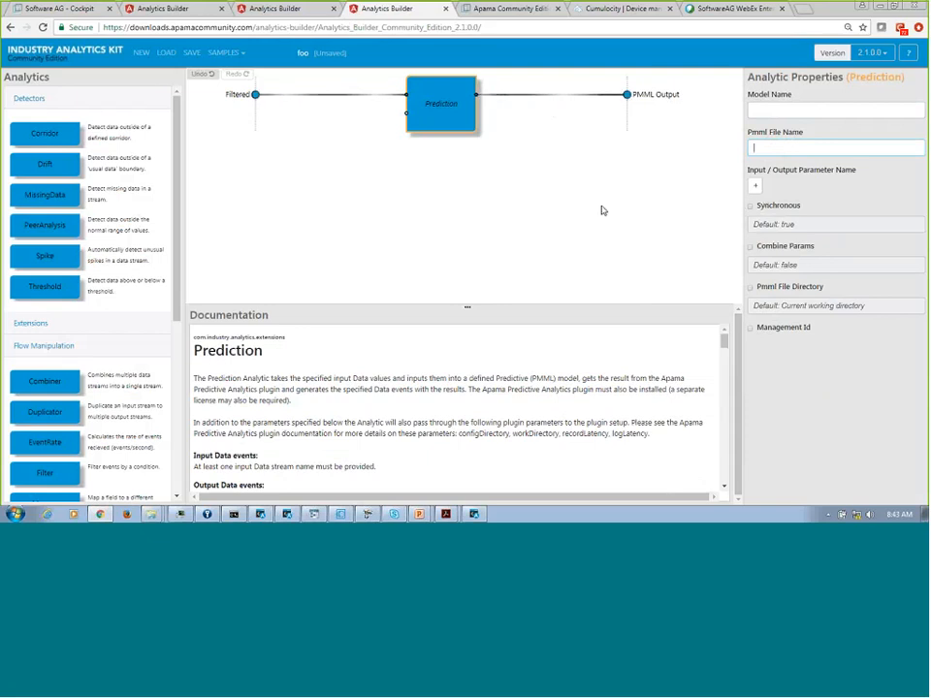
pyautogui.click(752, 327)
pyautogui.click(777, 347)
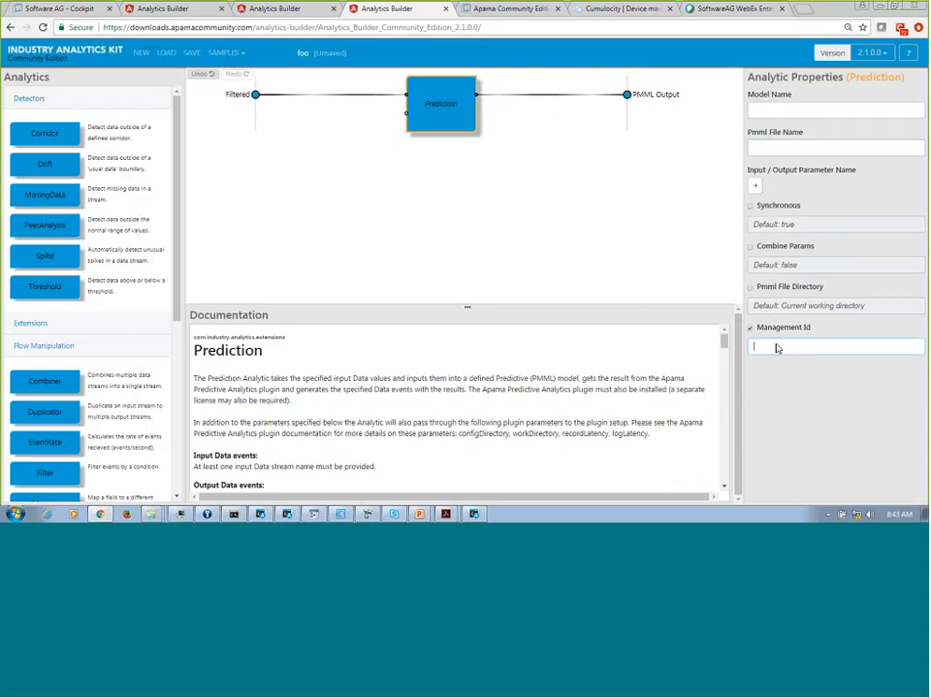
pyautogui.write('Pre')
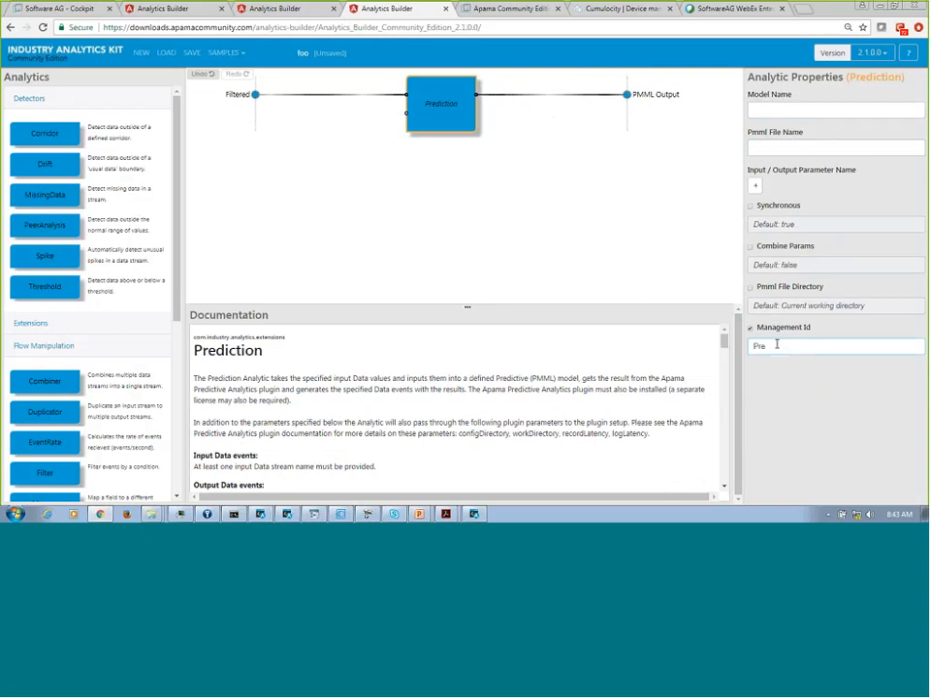
pyautogui.write('diction')
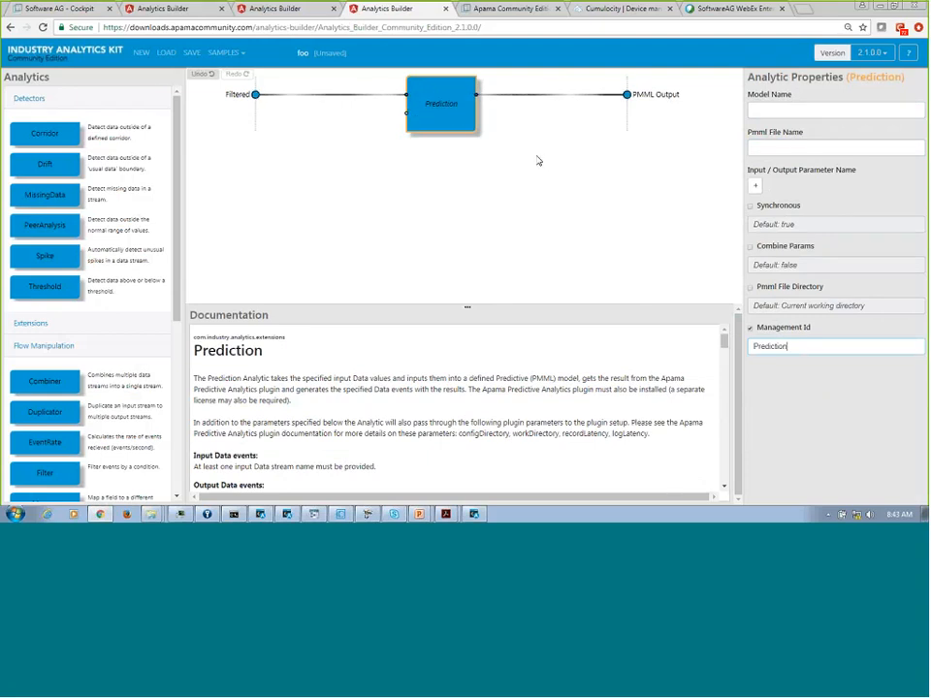
pyautogui.doubleClick(764, 347)
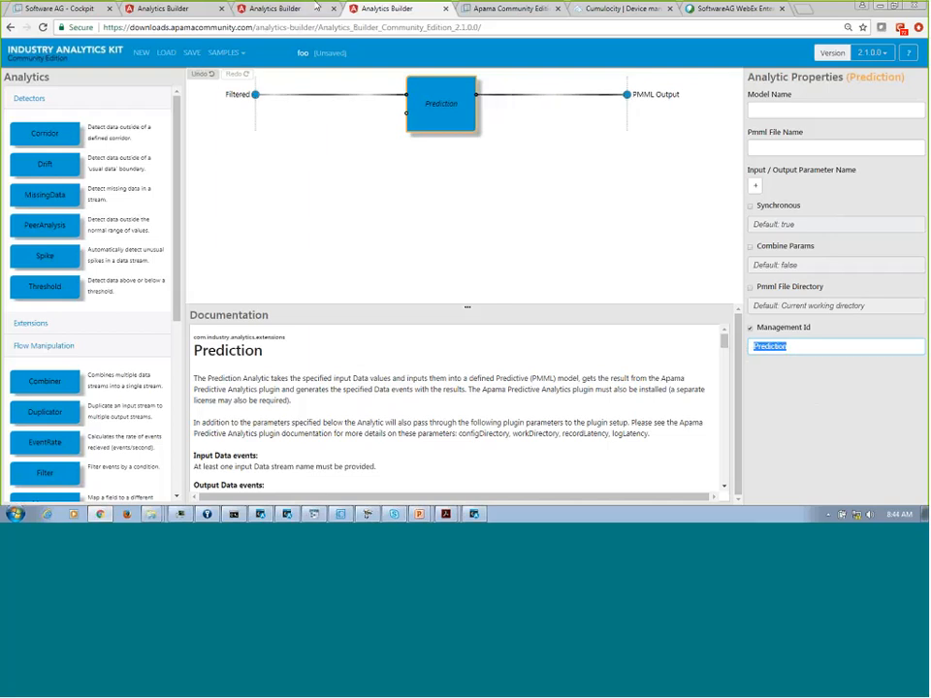
# Bring up the two Apama command prompts to review the startDataReplay.bat and updateModel.bat commands, and return to the browser.
pyautogui.click(879, 5)
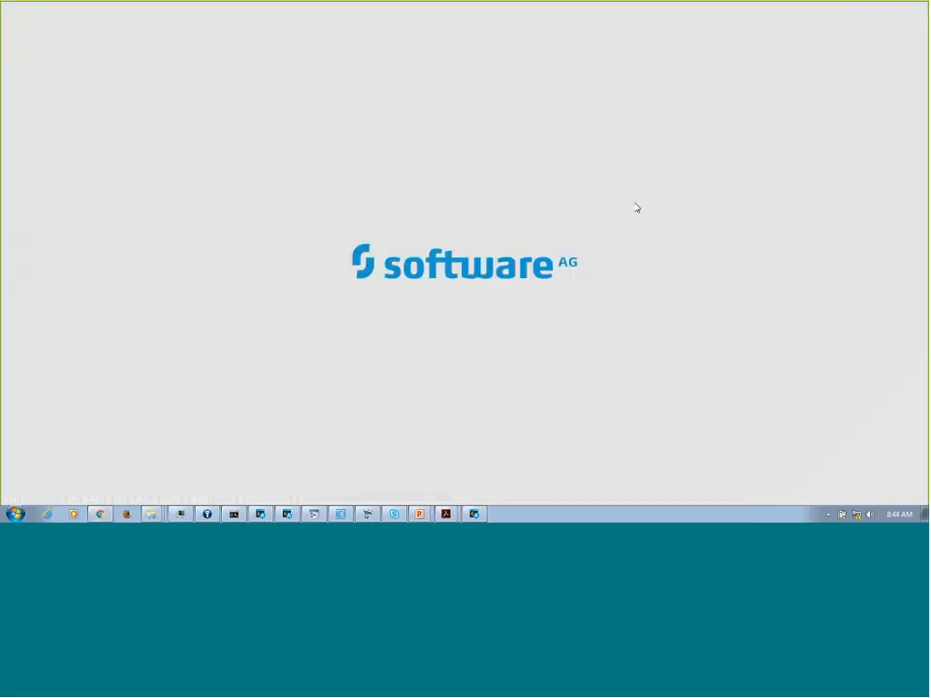
pyautogui.click(260, 515)
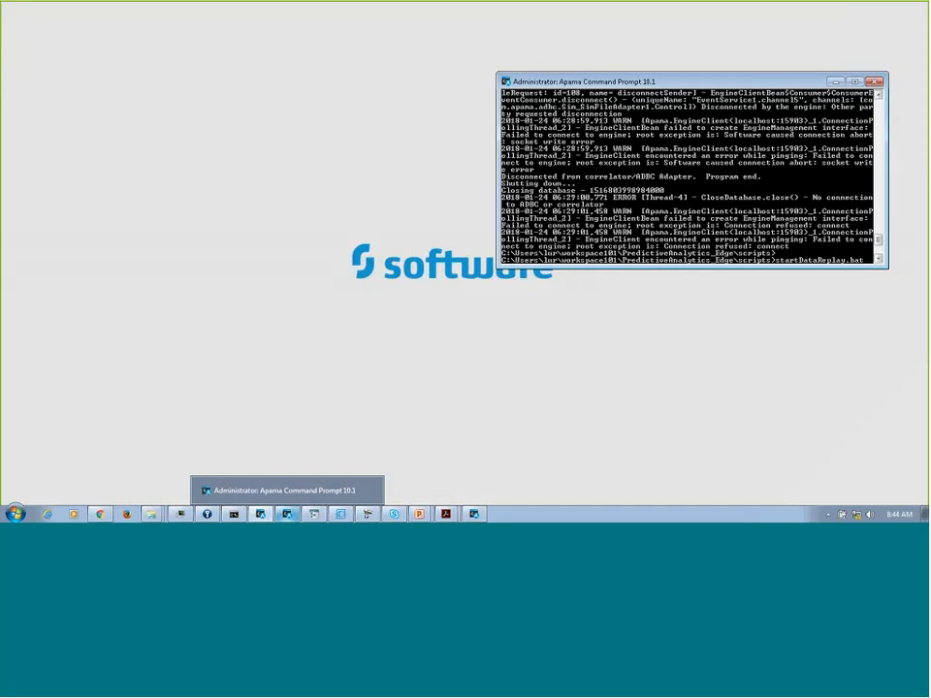
pyautogui.click(287, 515)
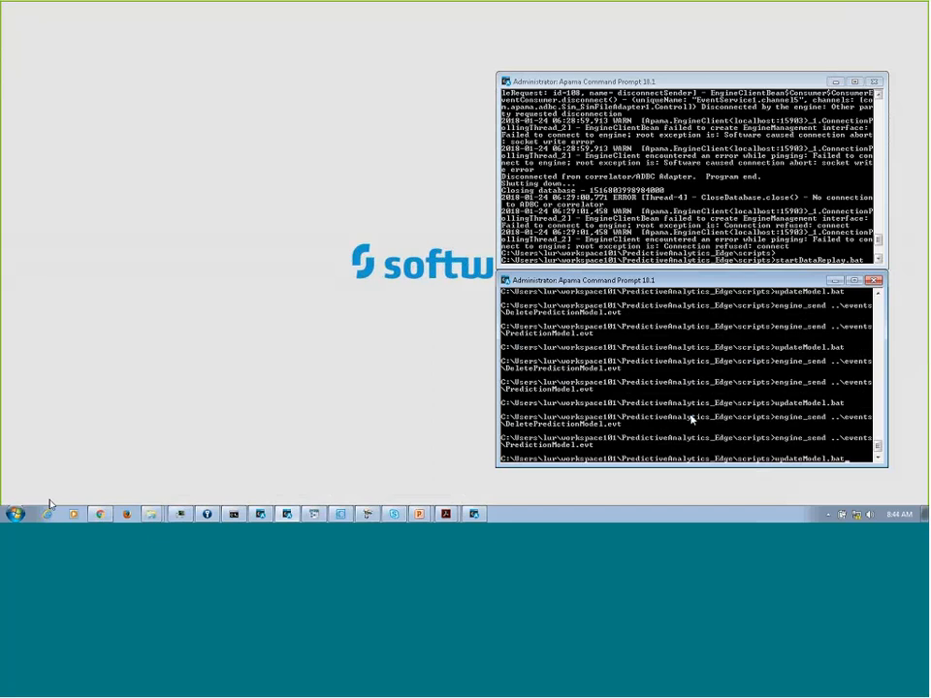
pyautogui.click(100, 514)
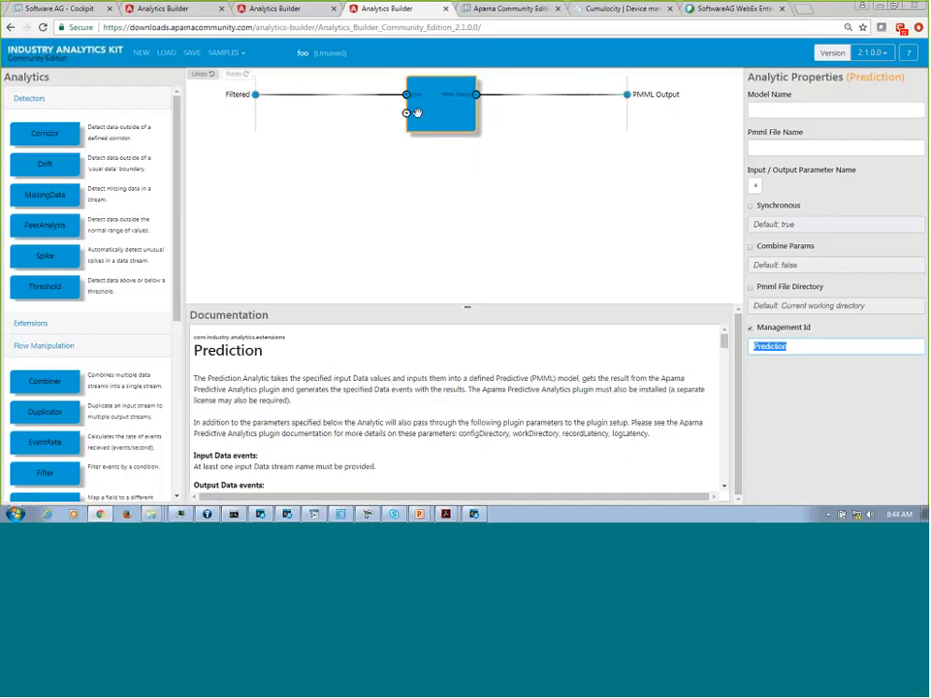
pyautogui.click(909, 4)
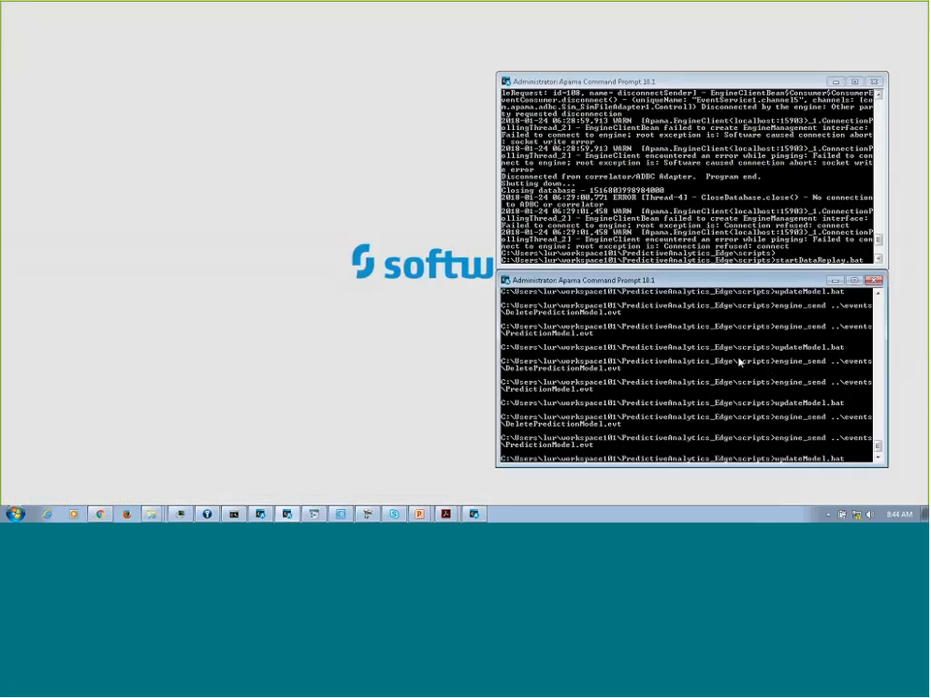
pyautogui.press('Escape')
pyautogui.click(99, 514)
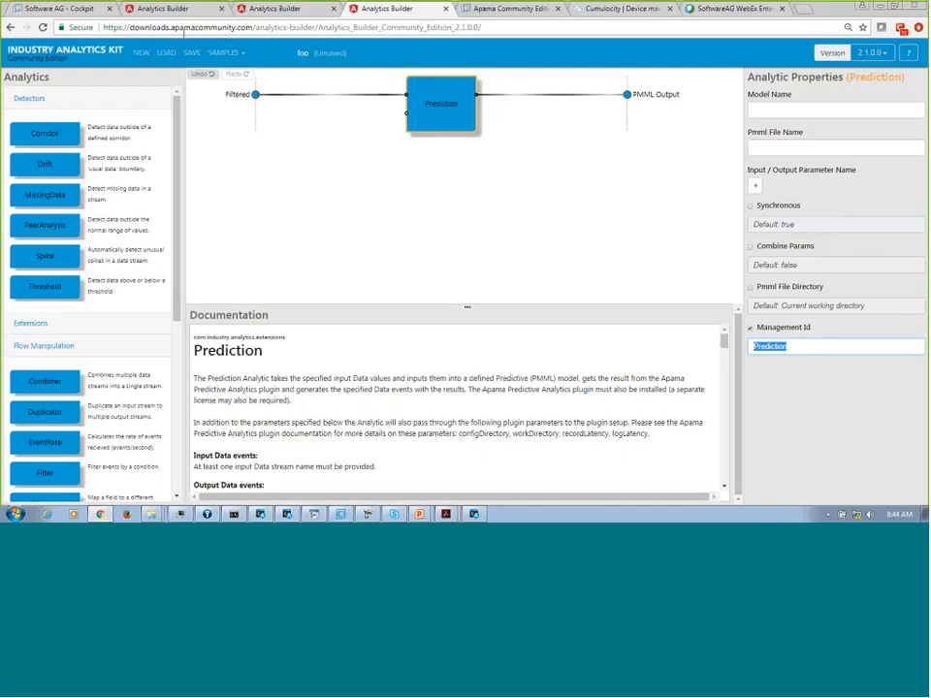
# Clear the newest Motor Speed spike alarm on the Feeder 1 dashboard in Cockpit, and review the dashboard charts.
pyautogui.click(53, 8)
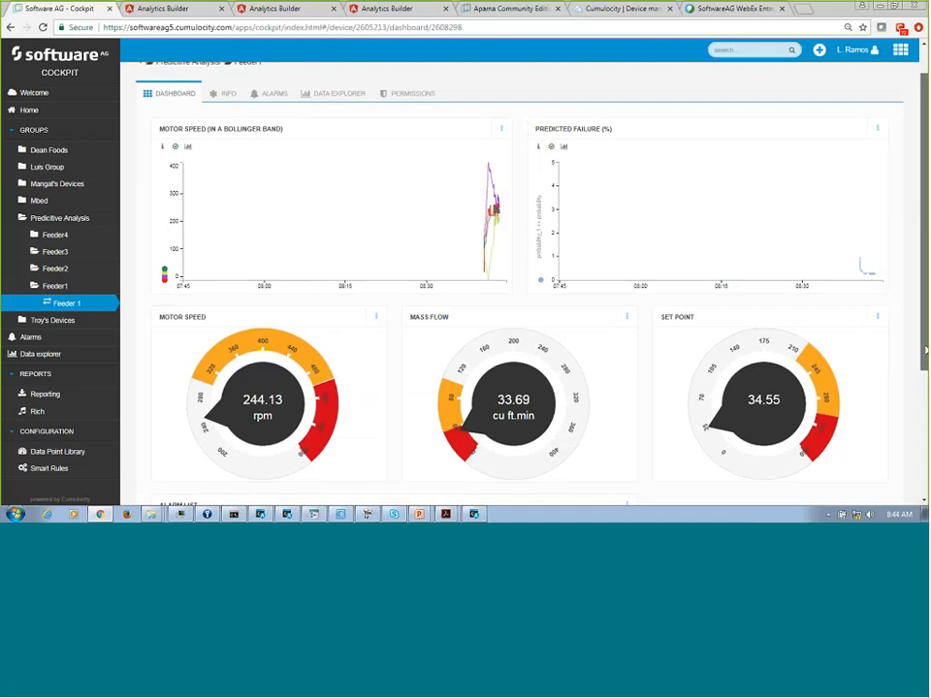
pyautogui.scroll(-2, 202, 328)
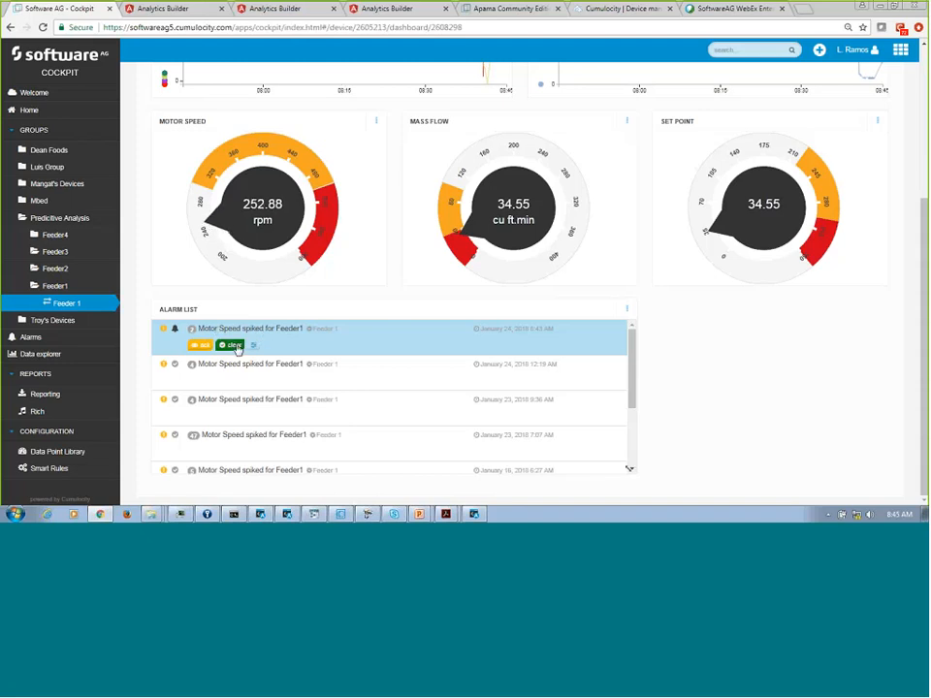
pyautogui.click(234, 345)
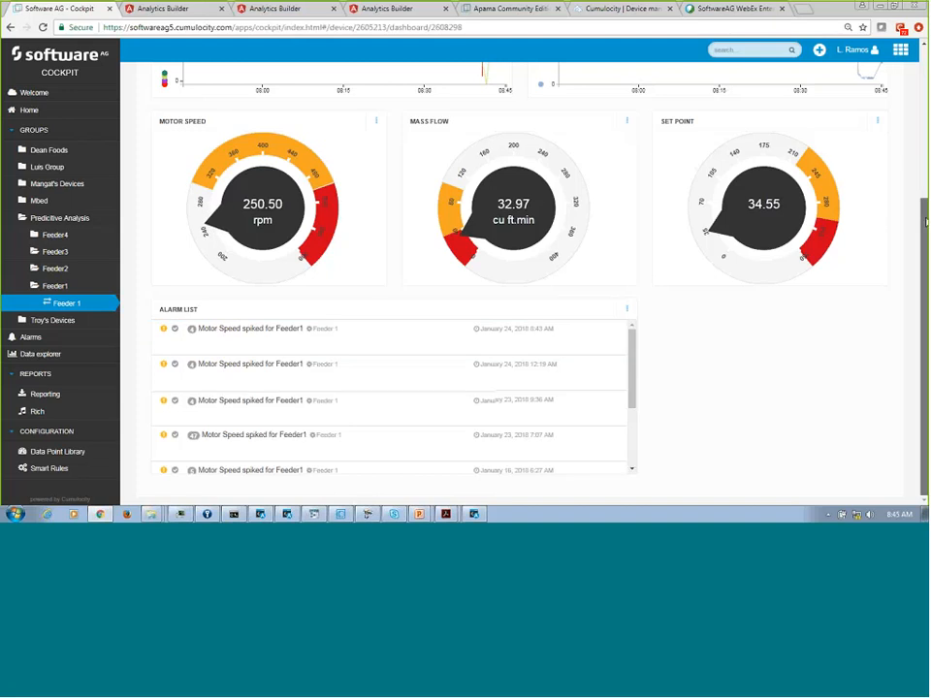
pyautogui.moveTo(927, 223); pyautogui.dragTo(925, 162)
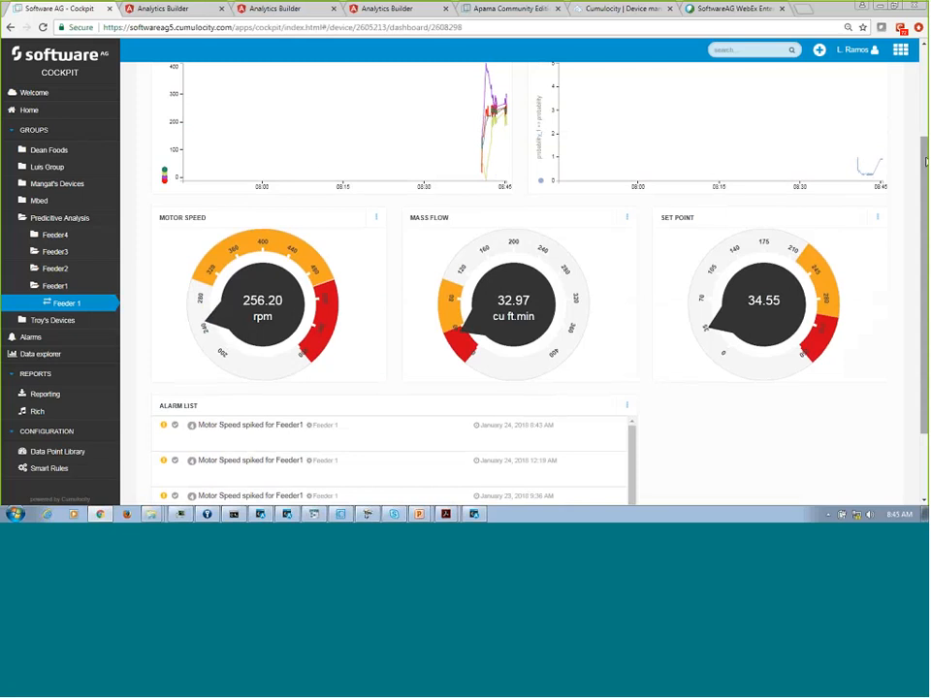